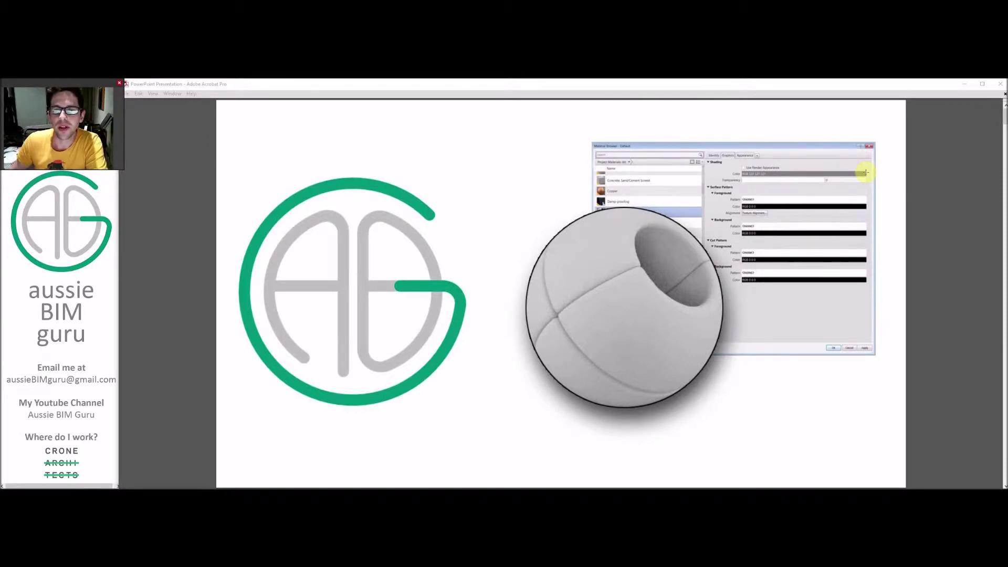
Scroll the slides to Sessions, show the Basics & assigning build, then the Autodesk Materials slide.
{"action": "scroll", "coordinate": [869, 181], "scroll_direction": "down", "scroll_amount": 1}
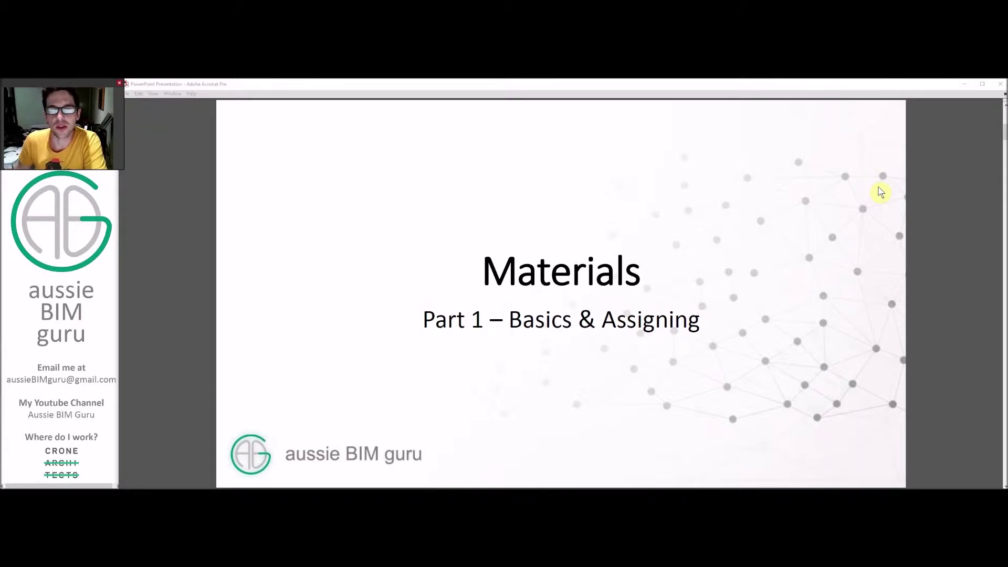
{"action": "scroll", "coordinate": [881, 192], "scroll_direction": "down", "scroll_amount": 2}
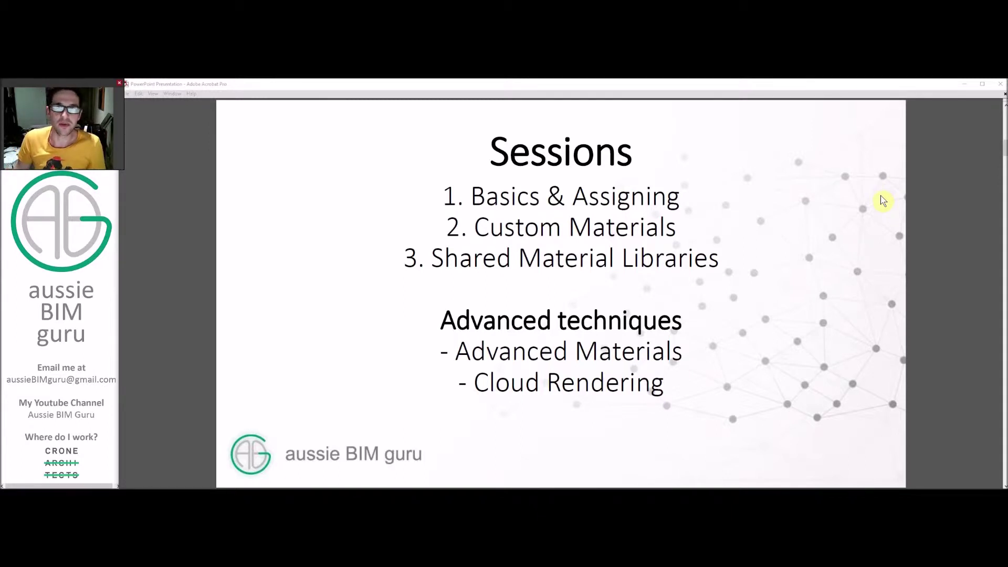
{"action": "key", "text": "Page_Down"}
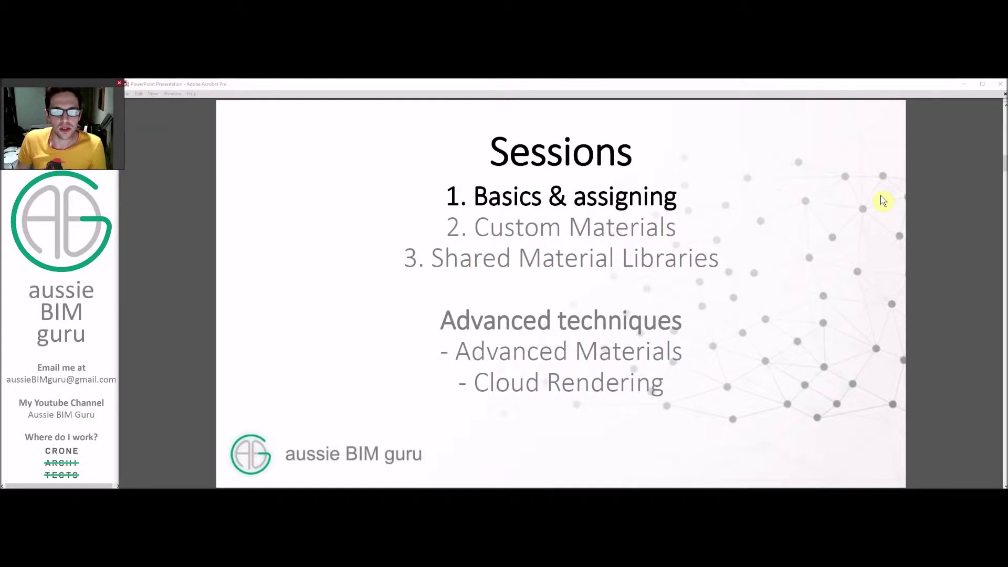
{"action": "key", "text": "Page_Down"}
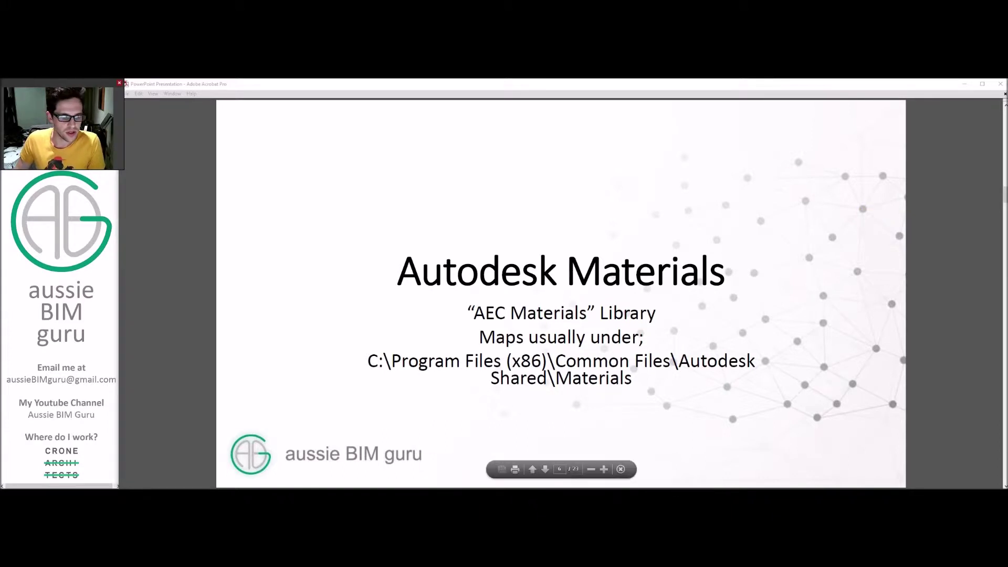
Switch from the slides to the Revit session showing Project2's Ground Floor plan.
{"action": "key", "text": "alt+Tab"}
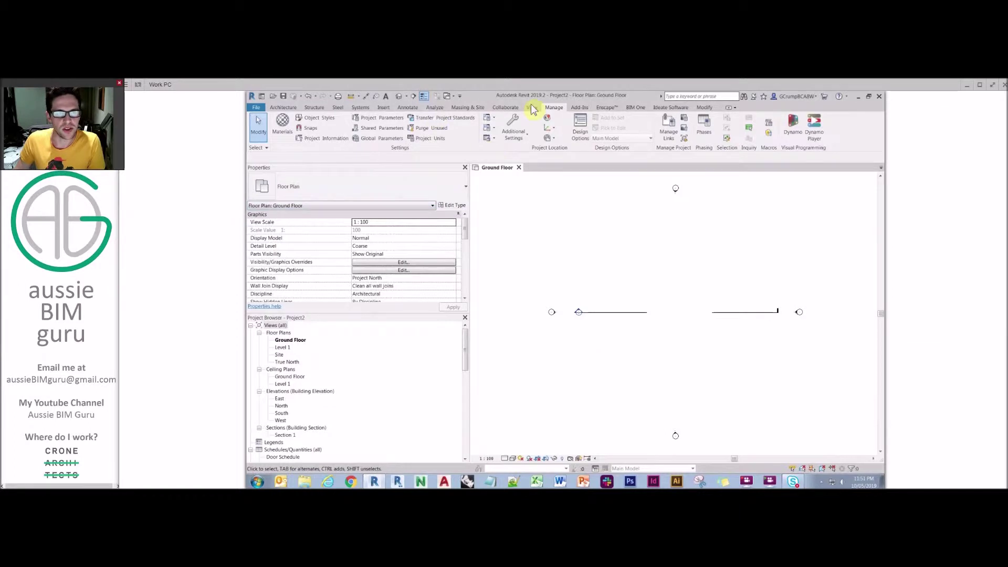
Open the Material Browser, scroll the project materials, and hide then reshow the library tree.
{"action": "left_click", "coordinate": [282, 126]}
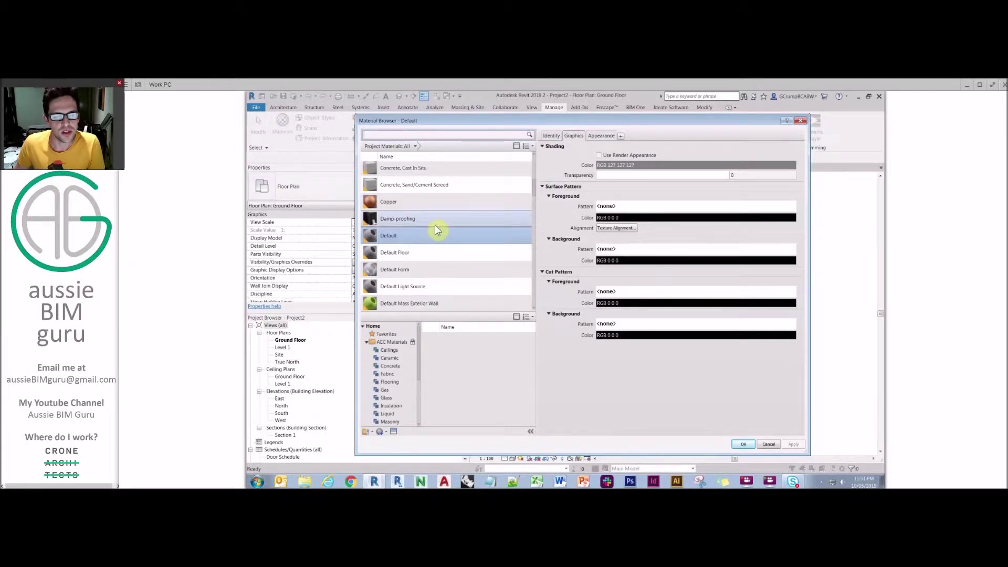
{"action": "scroll", "coordinate": [445, 235], "scroll_direction": "up", "scroll_amount": 5}
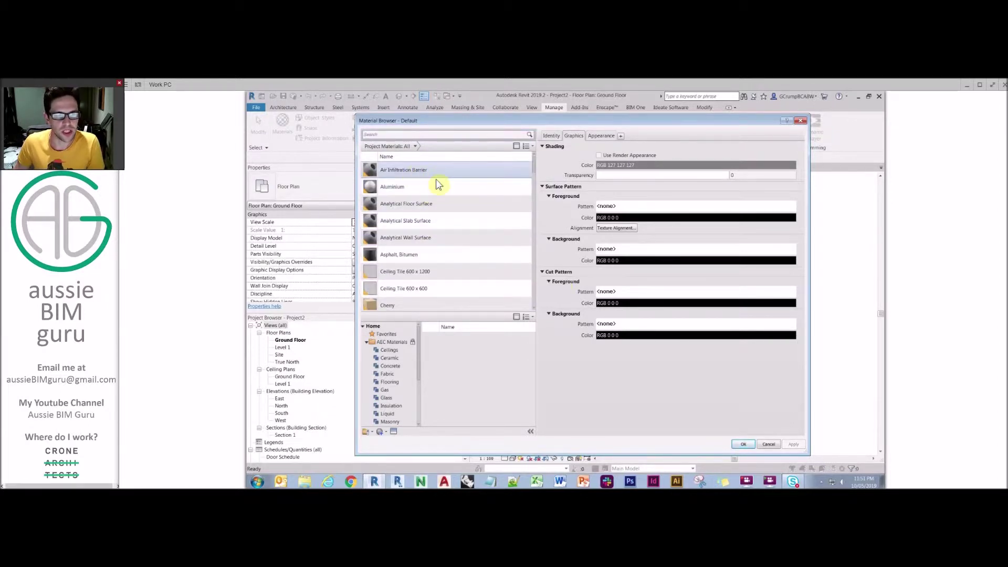
{"action": "scroll", "coordinate": [427, 187], "scroll_direction": "down", "scroll_amount": 5}
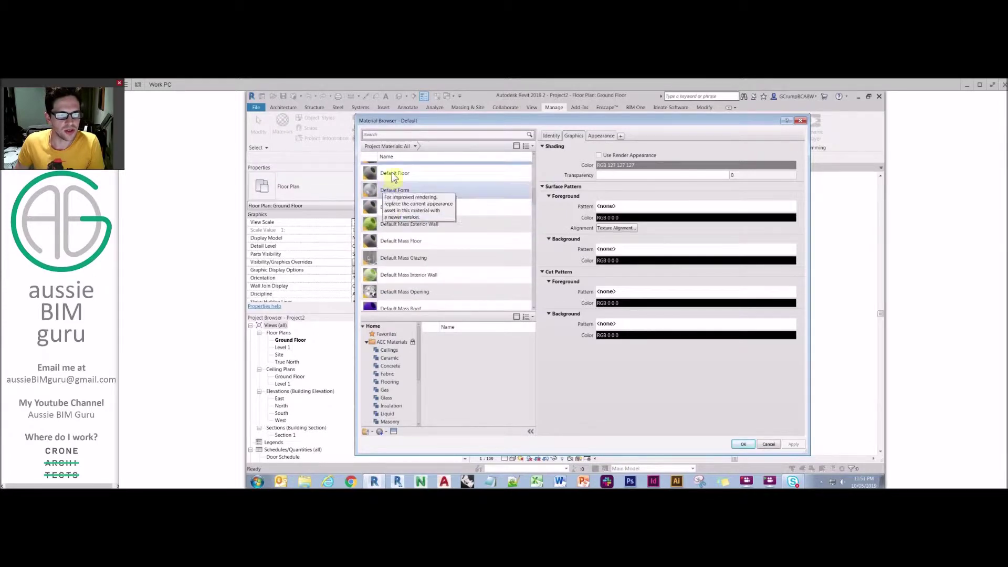
{"action": "scroll", "coordinate": [402, 203], "scroll_direction": "up", "scroll_amount": 3}
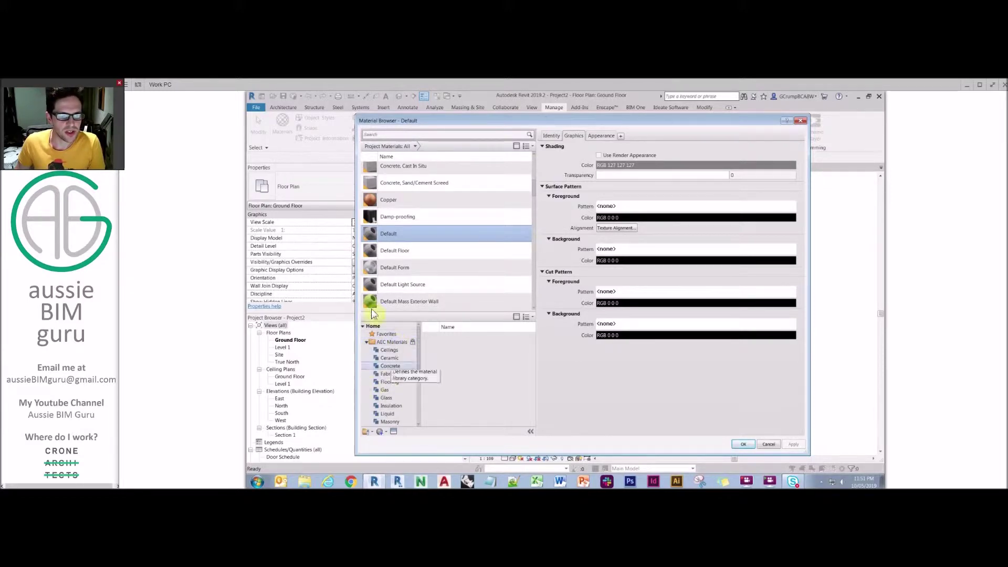
{"action": "left_click", "coordinate": [517, 317]}
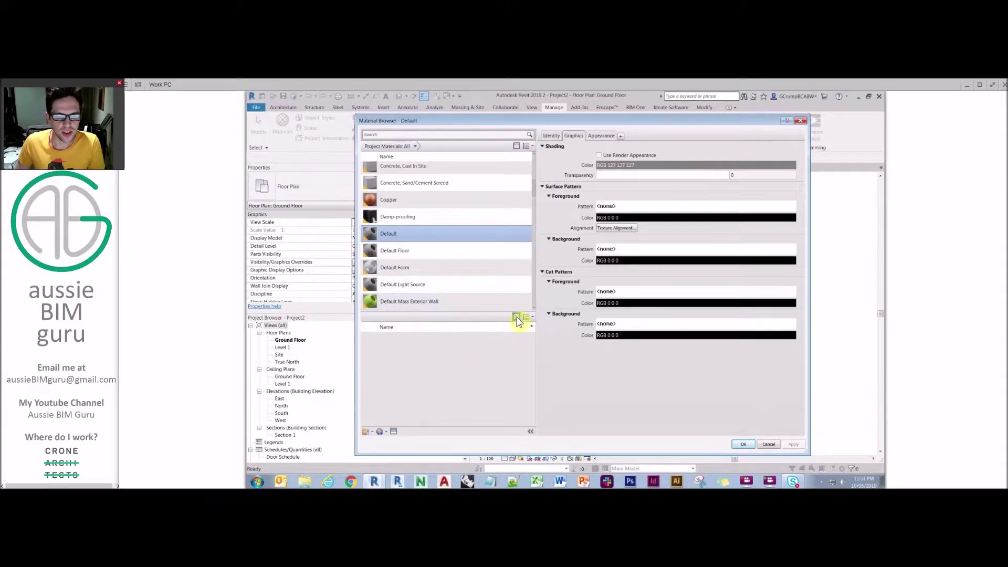
{"action": "left_click", "coordinate": [516, 317]}
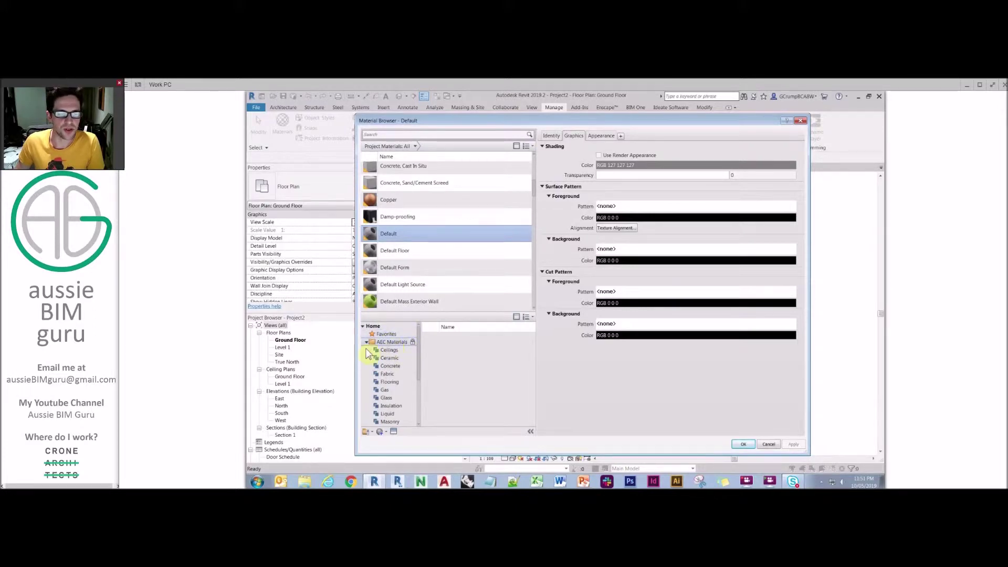
List the AEC Materials library and narrow it to the Concrete category via Ceramic.
{"action": "left_click", "coordinate": [389, 342]}
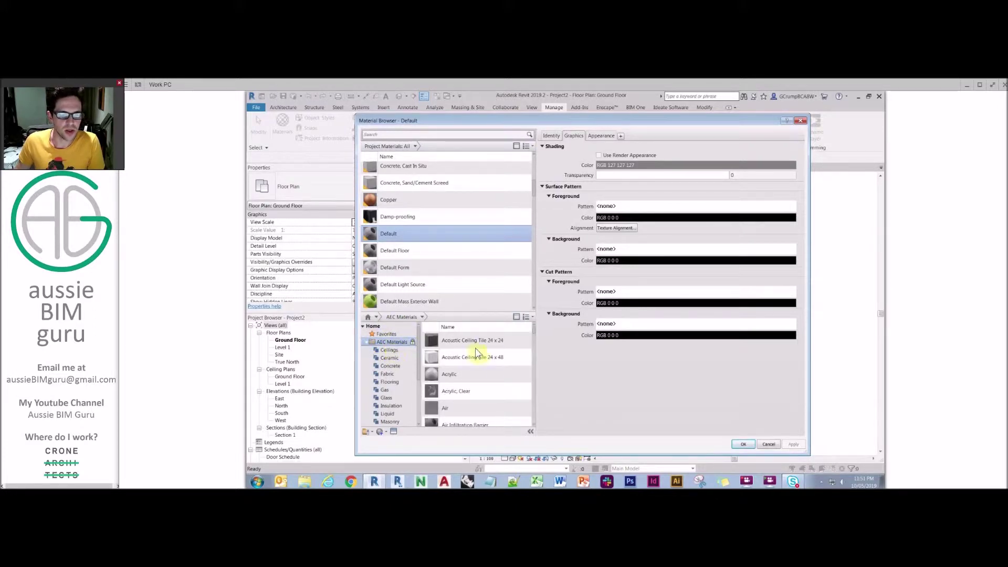
{"action": "scroll", "coordinate": [478, 351], "scroll_direction": "down", "scroll_amount": 3}
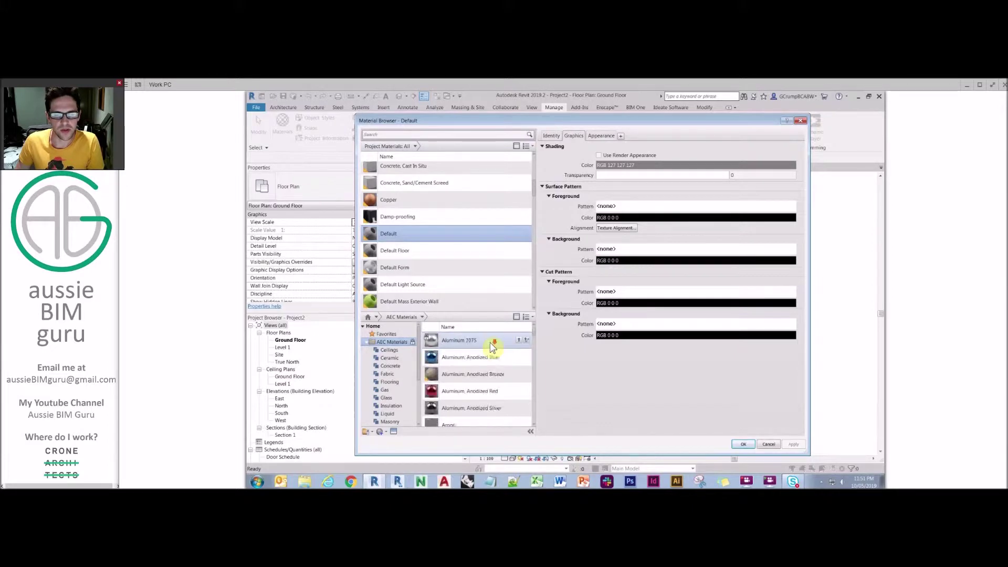
{"action": "scroll", "coordinate": [491, 344], "scroll_direction": "down", "scroll_amount": 3}
{"action": "scroll", "coordinate": [491, 344], "scroll_direction": "down", "scroll_amount": 3}
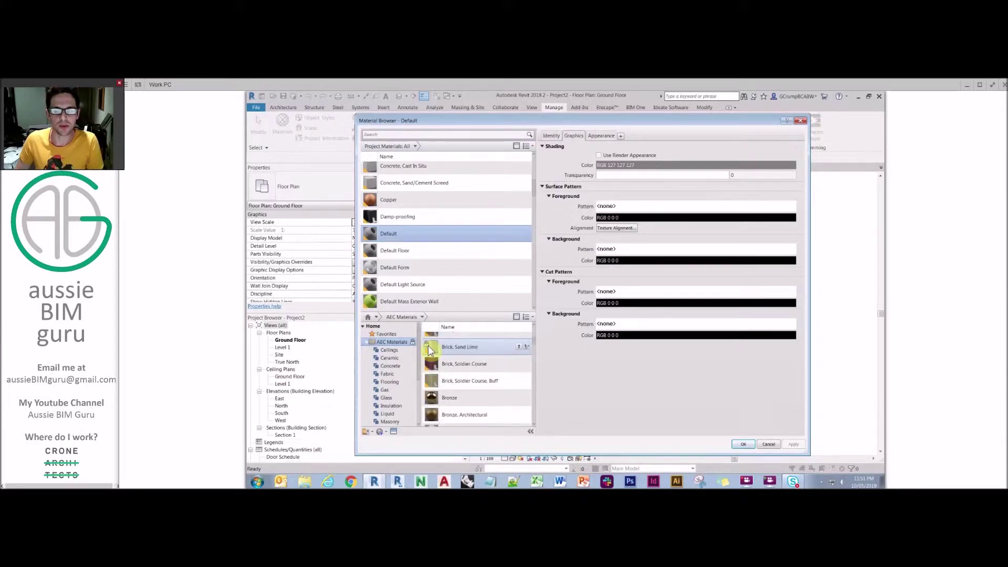
{"action": "left_click", "coordinate": [390, 357]}
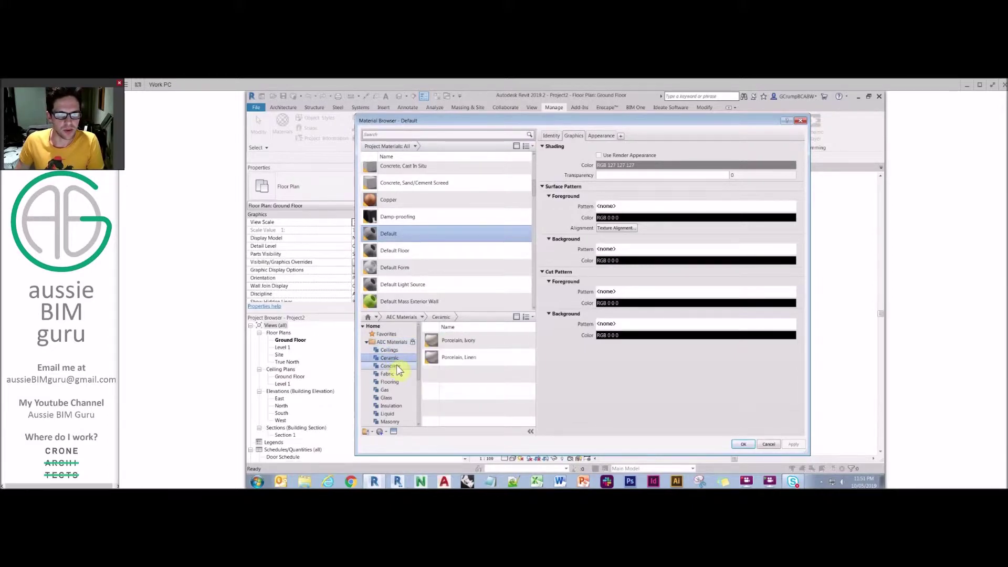
{"action": "left_click", "coordinate": [396, 366]}
{"action": "left_click", "coordinate": [395, 357]}
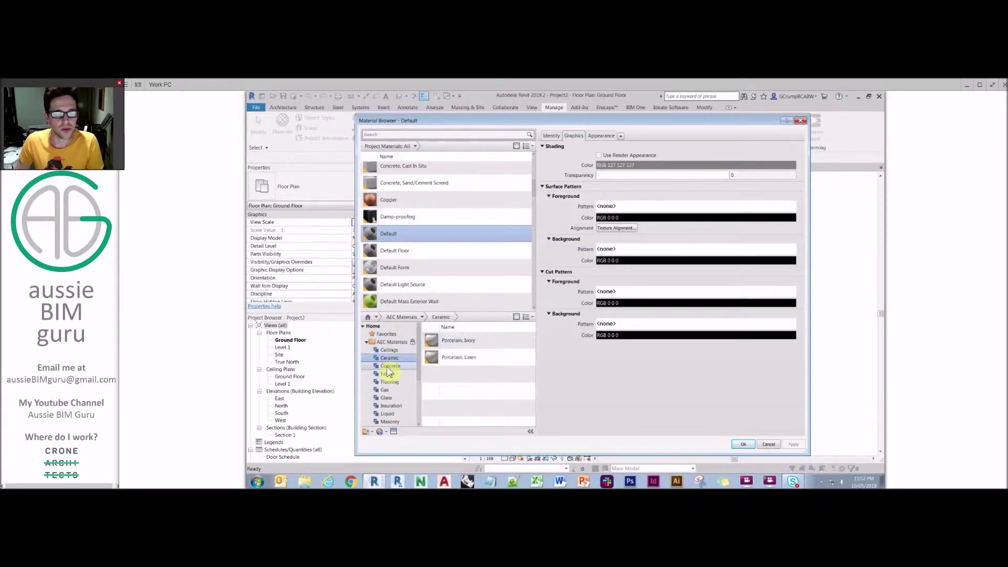
{"action": "left_click", "coordinate": [388, 367]}
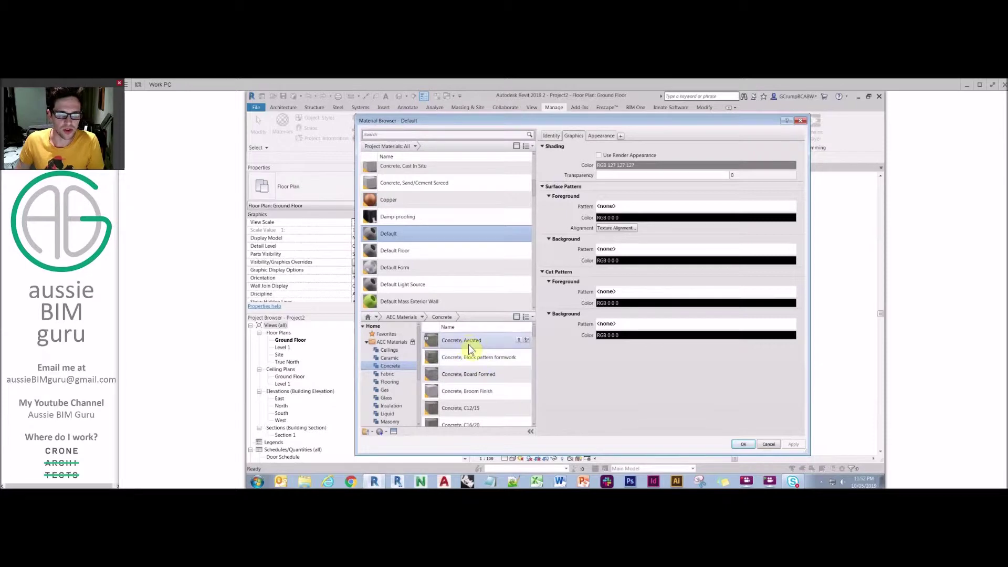
Scroll the Concrete library list and preview Concrete, Cast In Situ (Non-Uniform - Warm Gray).
{"action": "scroll", "coordinate": [435, 250], "scroll_direction": "up", "scroll_amount": 1}
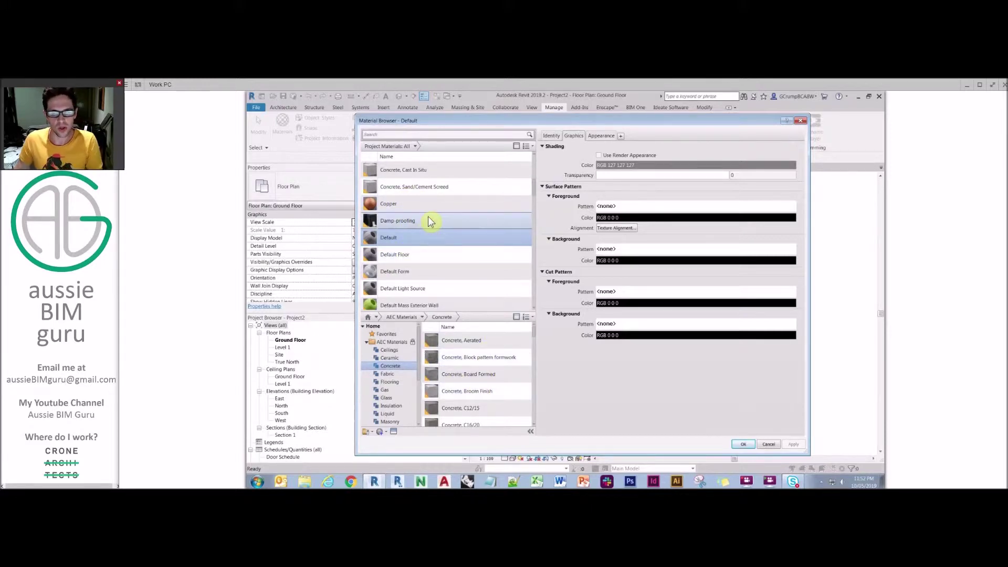
{"action": "scroll", "coordinate": [447, 252], "scroll_direction": "down", "scroll_amount": 1}
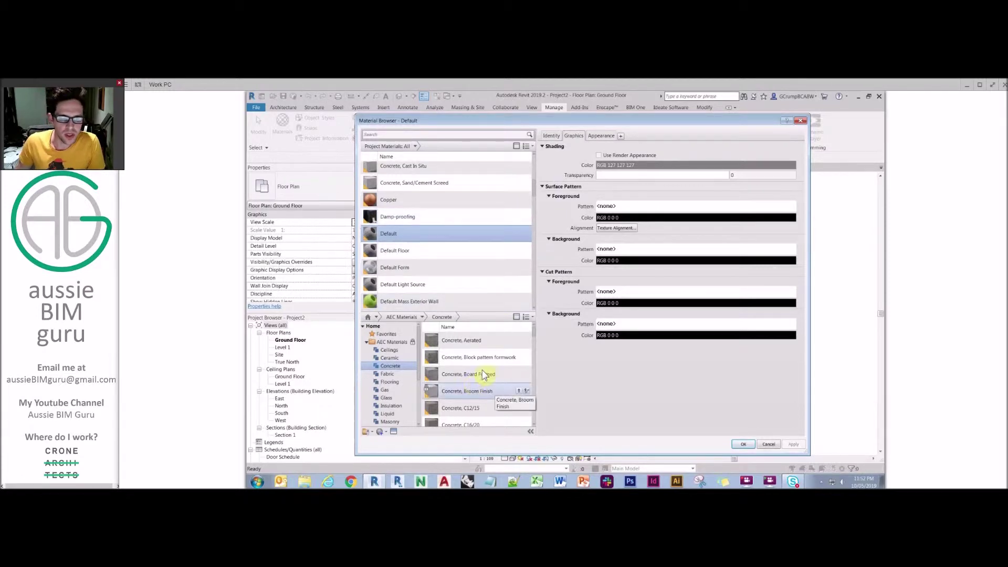
{"action": "scroll", "coordinate": [484, 373], "scroll_direction": "down", "scroll_amount": 2}
{"action": "scroll", "coordinate": [484, 373], "scroll_direction": "down", "scroll_amount": 5}
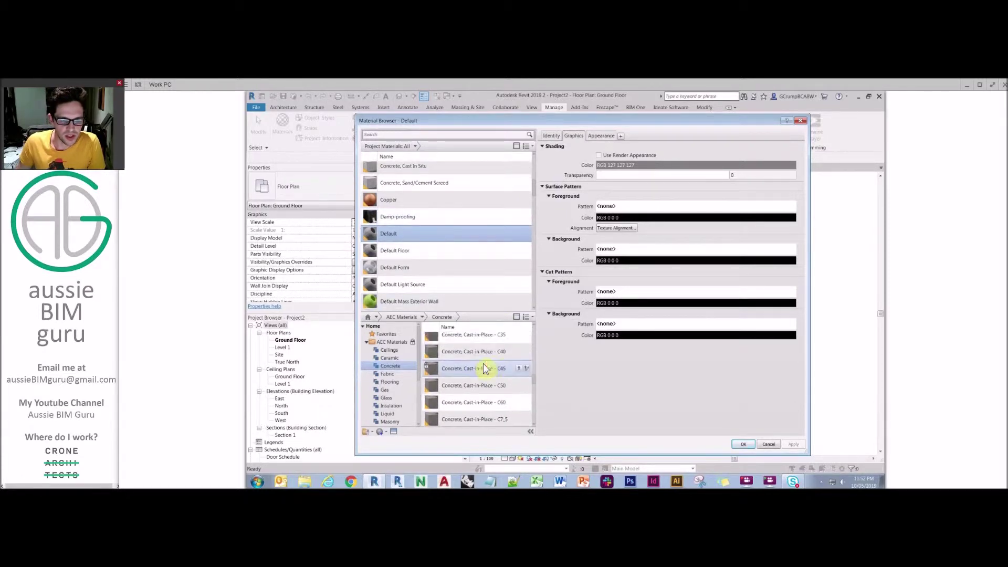
{"action": "scroll", "coordinate": [486, 372], "scroll_direction": "up", "scroll_amount": 6}
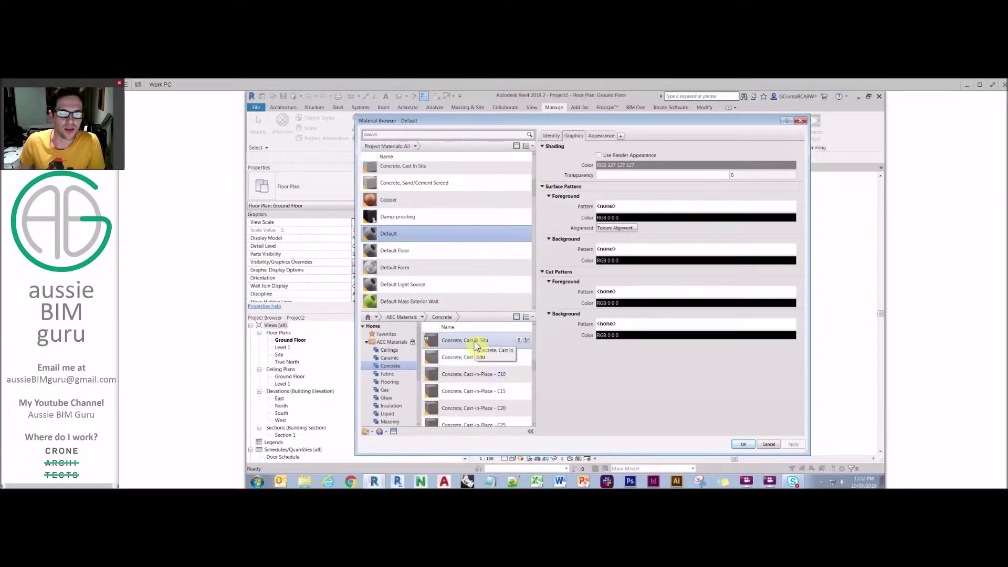
{"action": "left_click", "coordinate": [467, 344]}
{"action": "scroll", "coordinate": [457, 247], "scroll_direction": "up", "scroll_amount": 1}
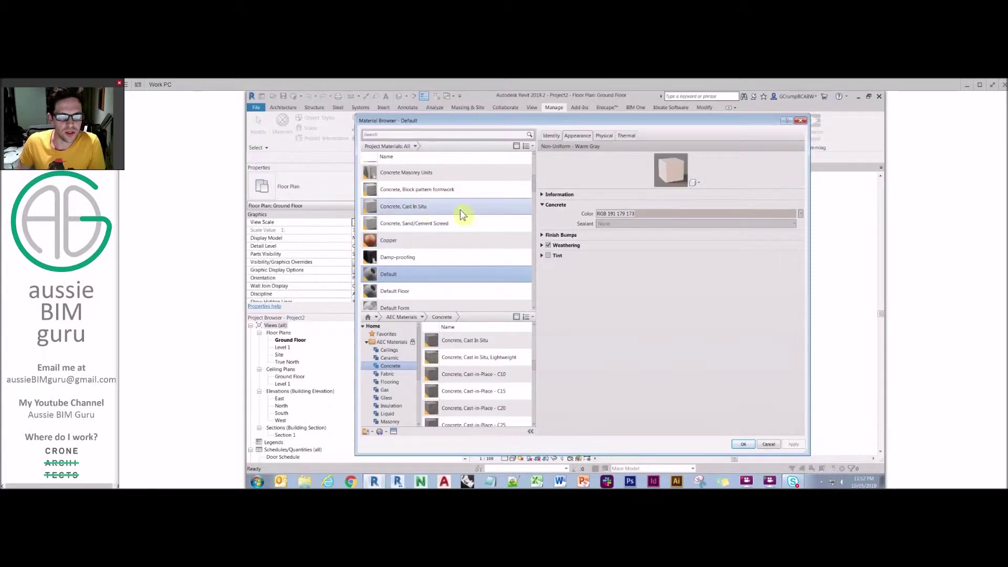
Add Concrete, Cast in Situ, Lightweight to the project materials, reselect Default, and return to Acrobat.
{"action": "left_click", "coordinate": [479, 358]}
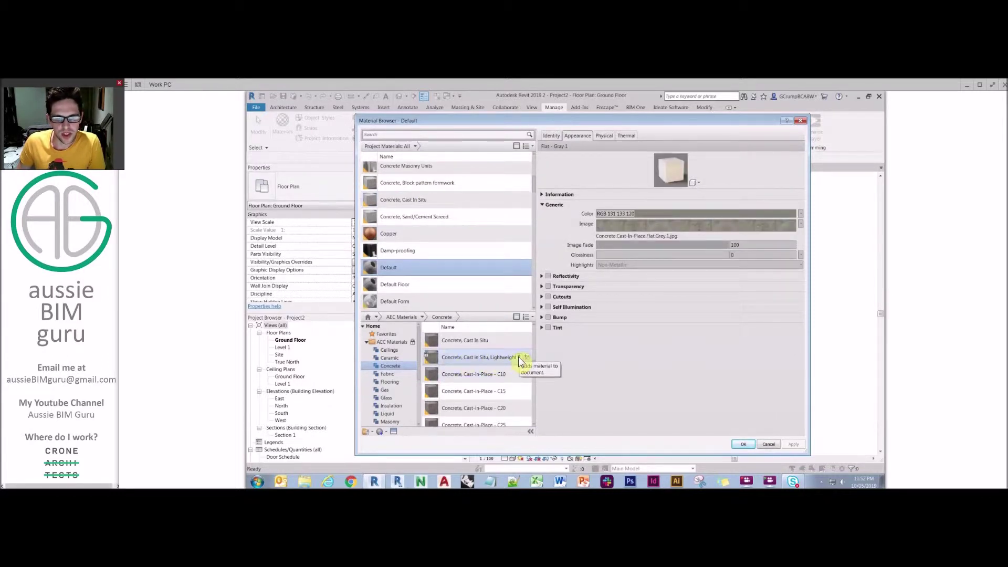
{"action": "left_click", "coordinate": [518, 358]}
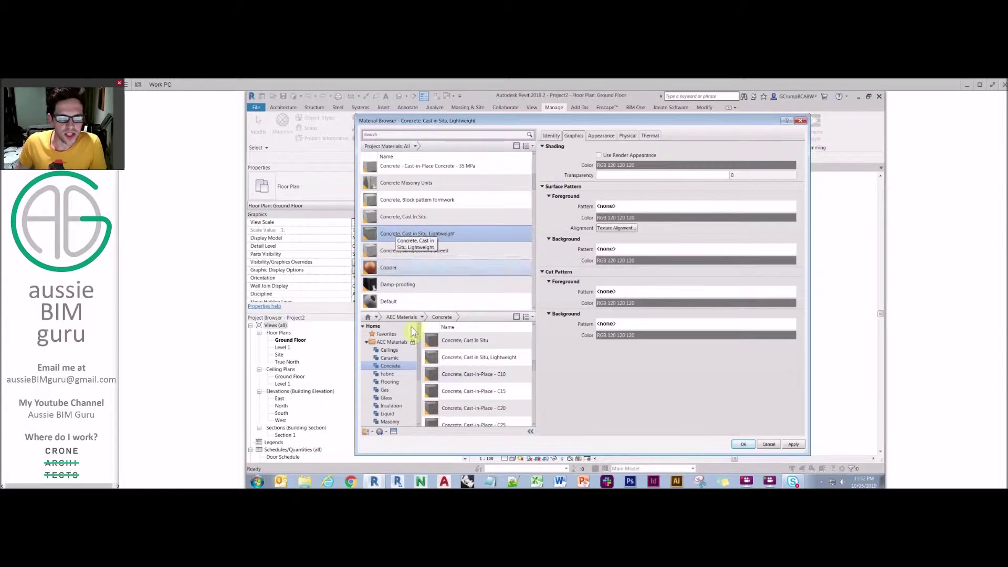
{"action": "scroll", "coordinate": [394, 362], "scroll_direction": "down", "scroll_amount": 3}
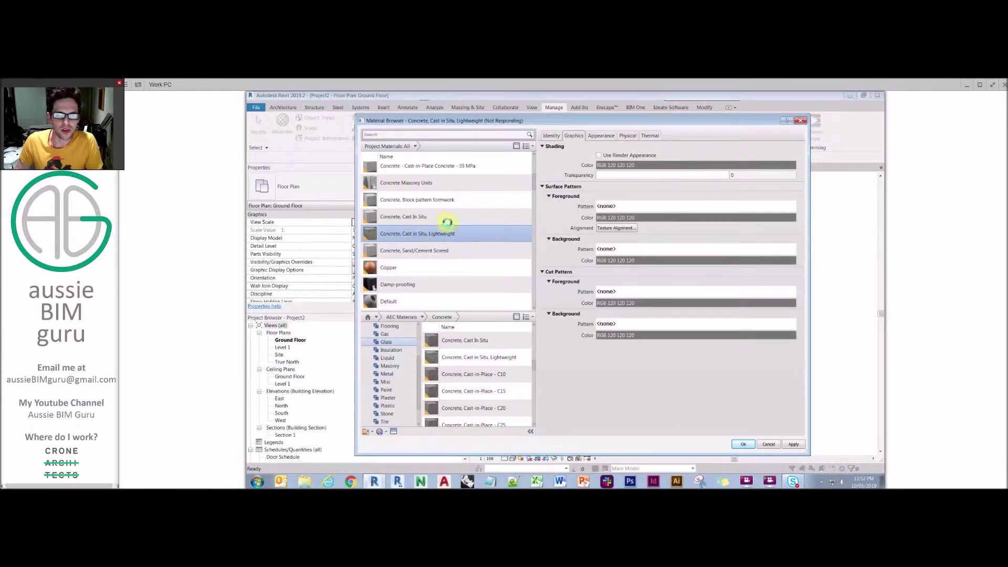
{"action": "scroll", "coordinate": [397, 358], "scroll_direction": "down", "scroll_amount": 1}
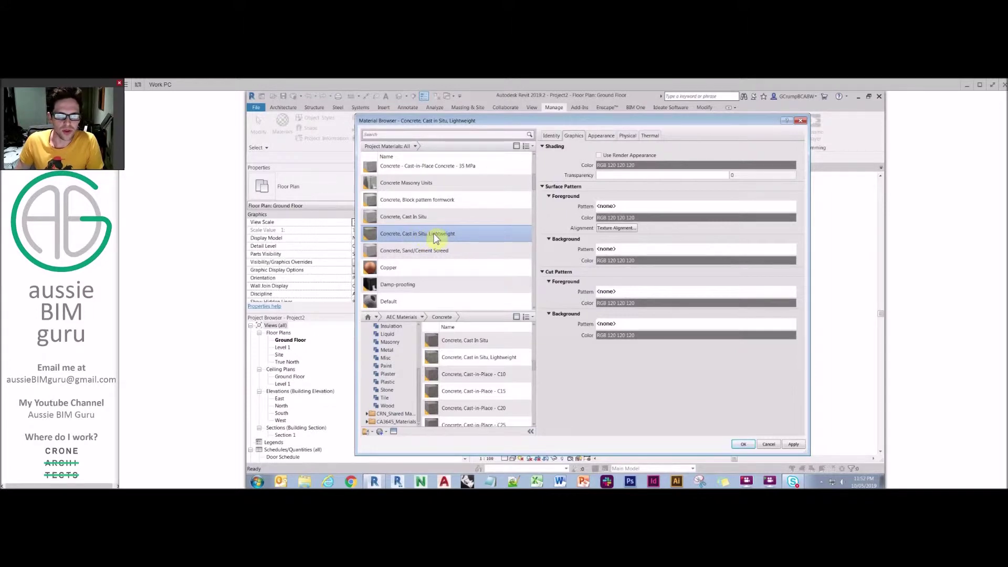
{"action": "scroll", "coordinate": [436, 237], "scroll_direction": "down", "scroll_amount": 3}
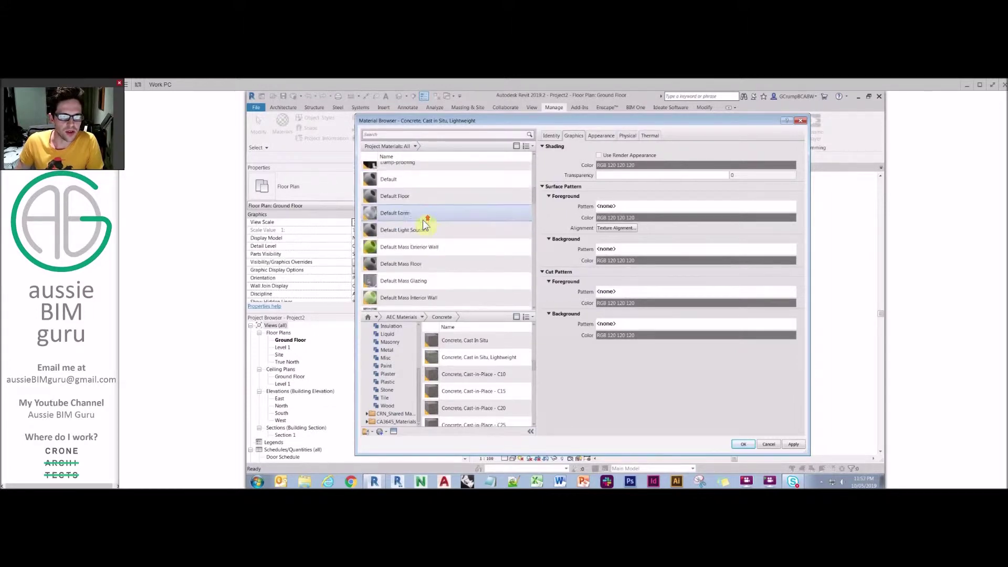
{"action": "left_click", "coordinate": [389, 180]}
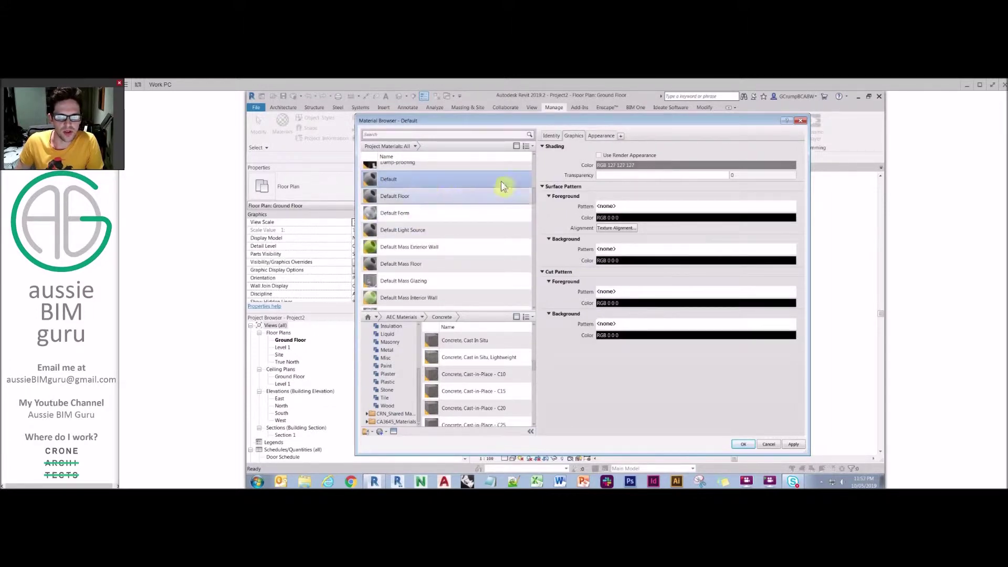
{"action": "key", "text": "alt+Tab"}
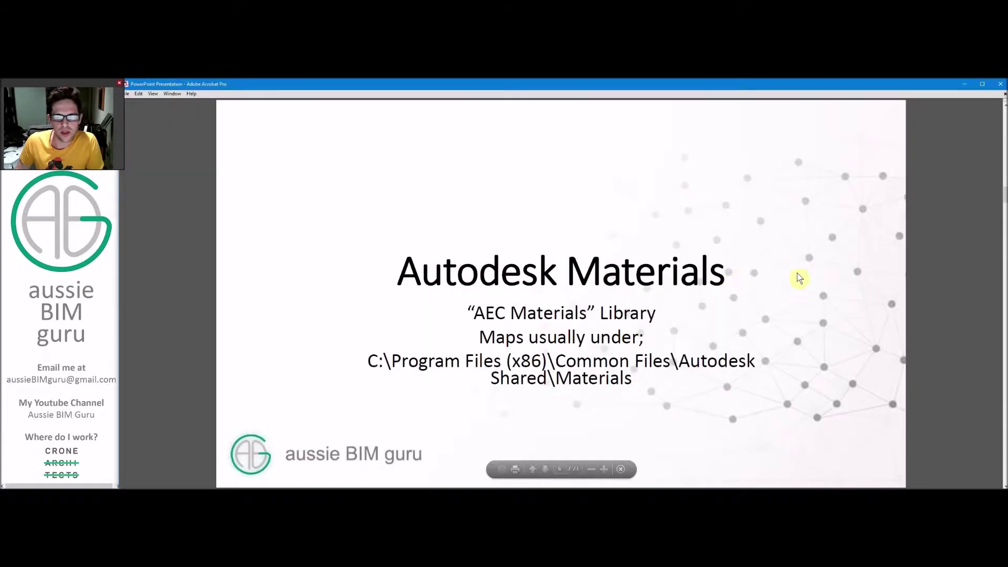
Advance through the Aspects of a Material slides, then return to Revit.
{"action": "left_click", "coordinate": [849, 281]}
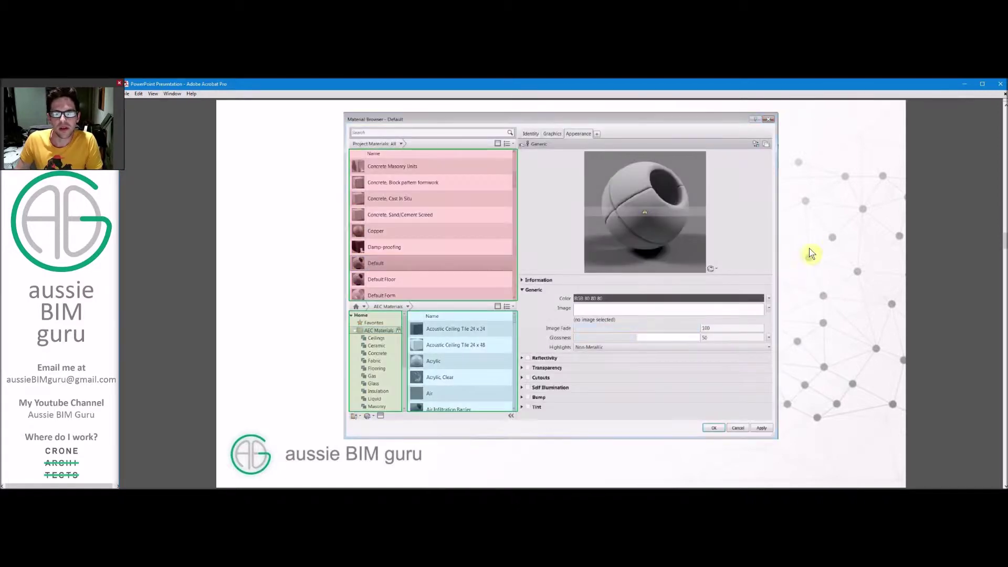
{"action": "key", "text": "Right"}
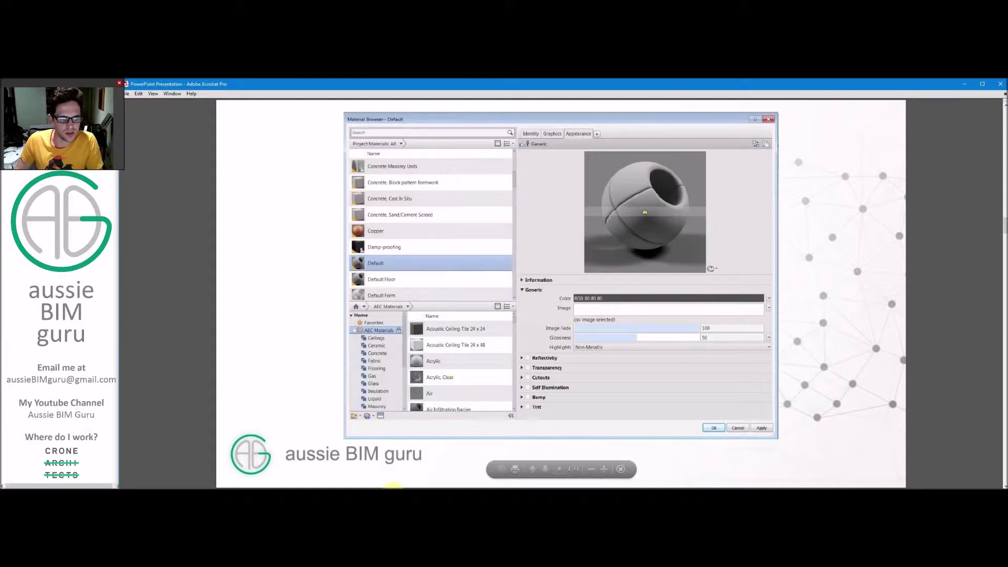
{"action": "key", "text": "alt+Tab"}
Show the Default material's Appearance settings and enlarge its preview sphere.
{"action": "left_click", "coordinate": [602, 137]}
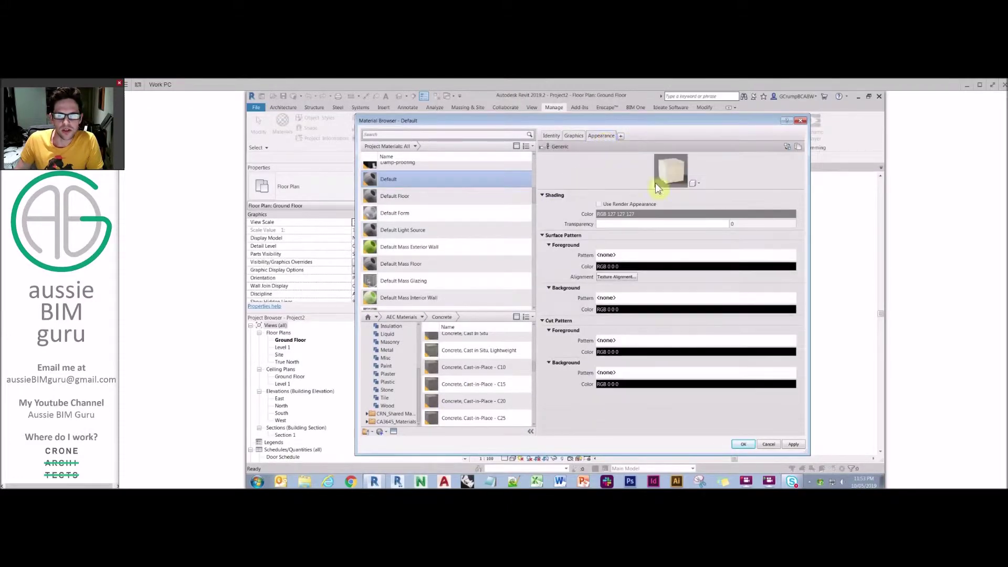
{"action": "left_click_drag", "start_coordinate": [711, 202], "coordinate": [733, 269]}
{"action": "left_click", "coordinate": [736, 267]}
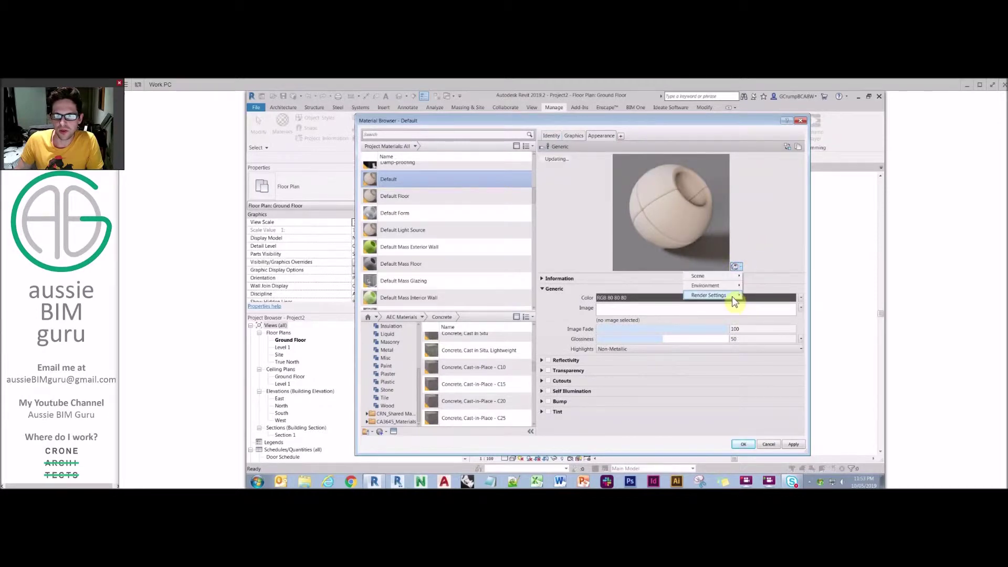
{"action": "mouse_move", "coordinate": [718, 288]}
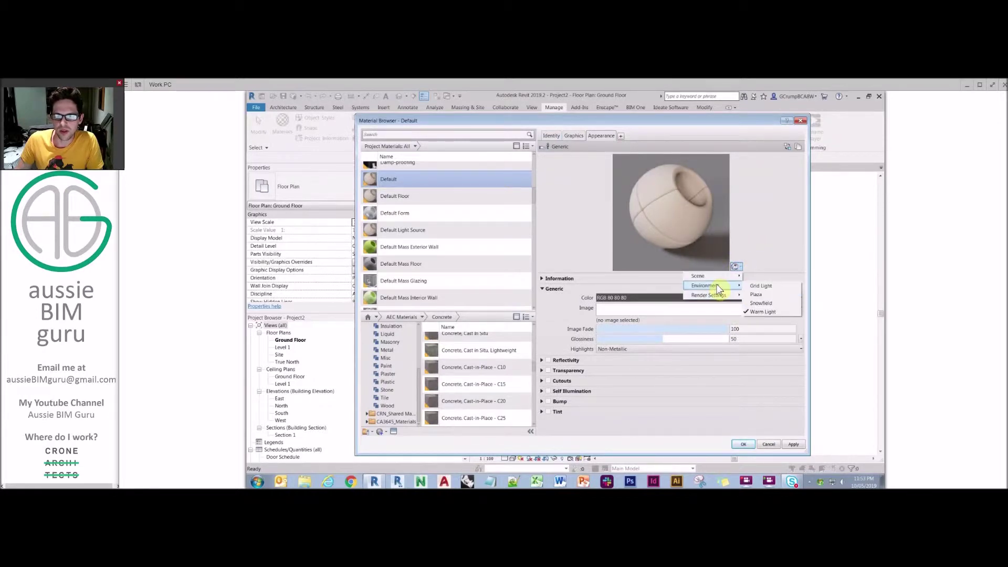
{"action": "left_click", "coordinate": [764, 232]}
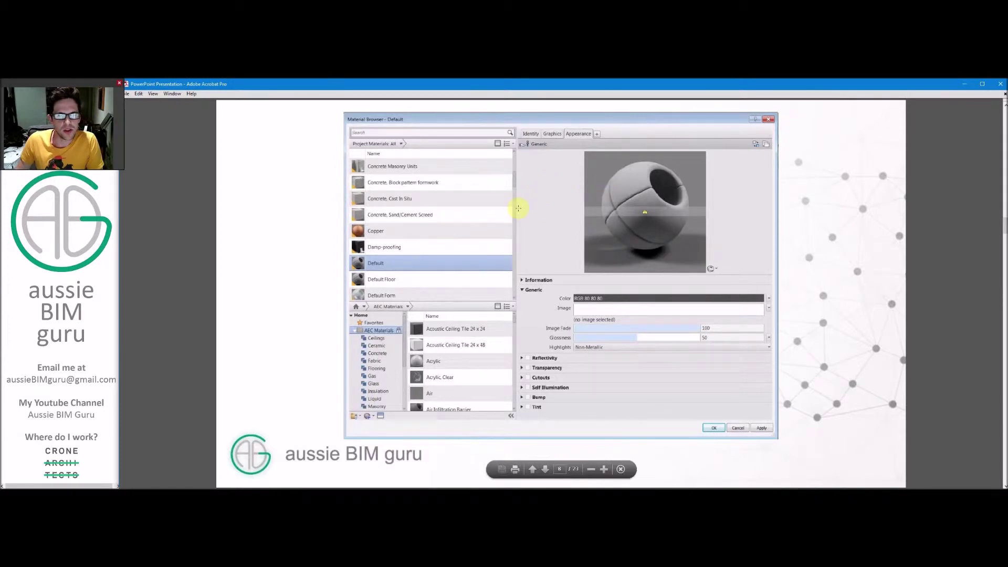
Advance through the material lists and tabs-and-properties slides, then go back to Revit.
{"action": "key", "text": "Right"}
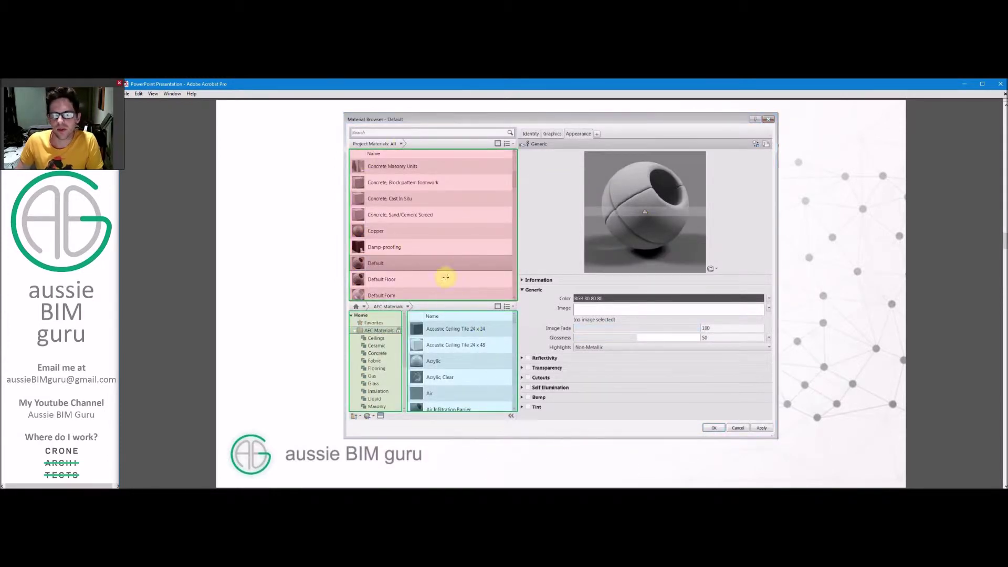
{"action": "left_click", "coordinate": [460, 270]}
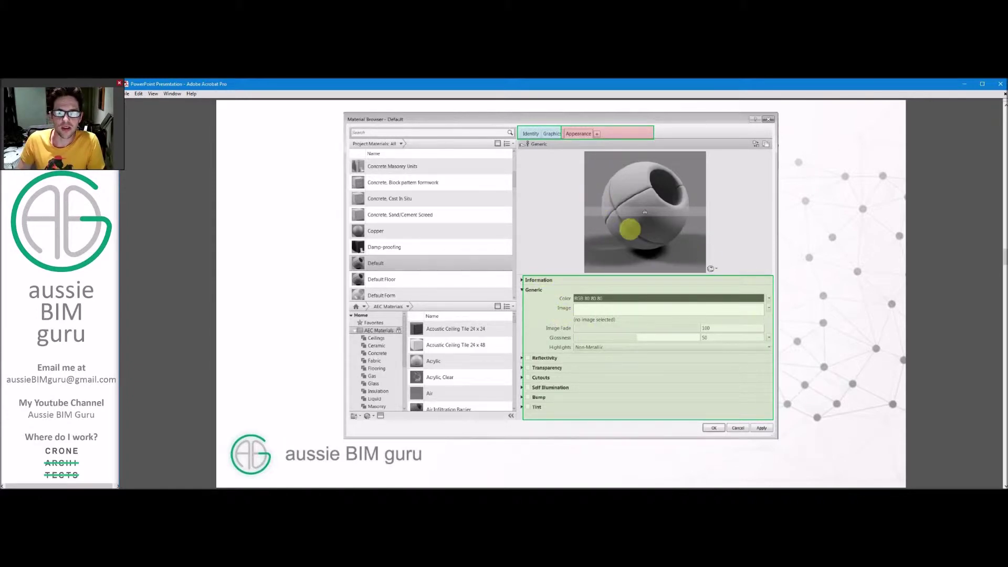
{"action": "key", "text": "alt+Tab"}
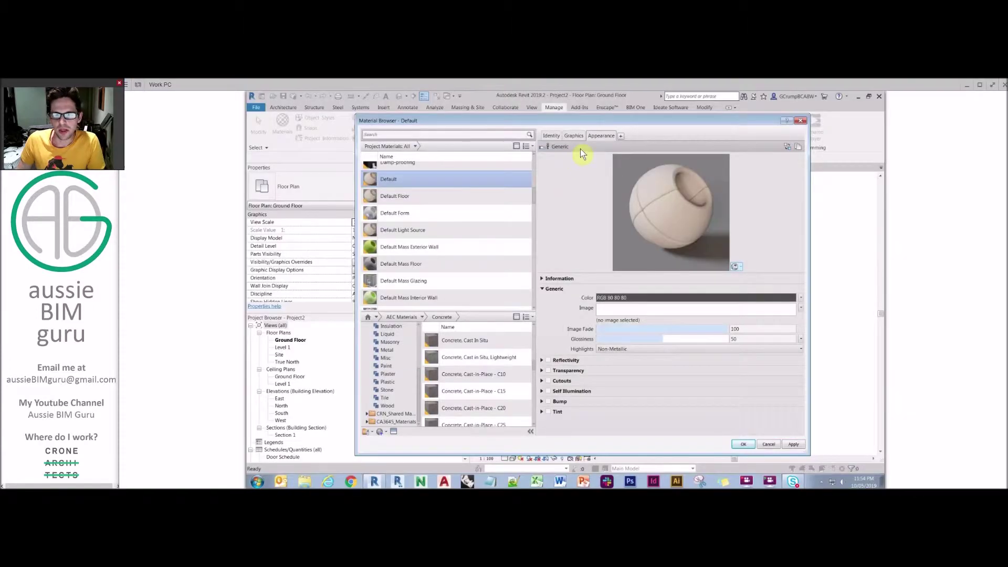
Briefly inspect the material's information details and colour option without changing them.
{"action": "left_click", "coordinate": [541, 279]}
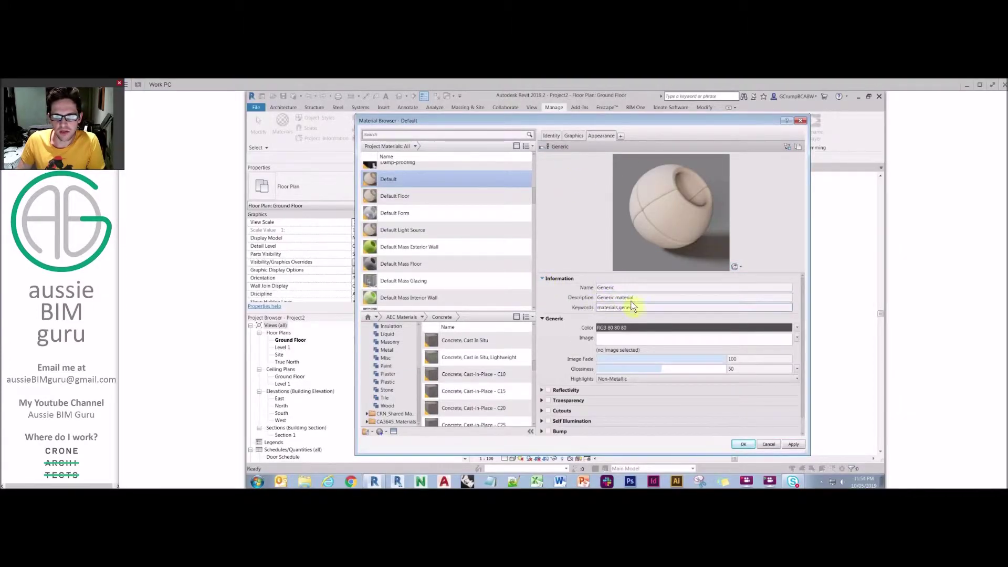
{"action": "left_click", "coordinate": [544, 279]}
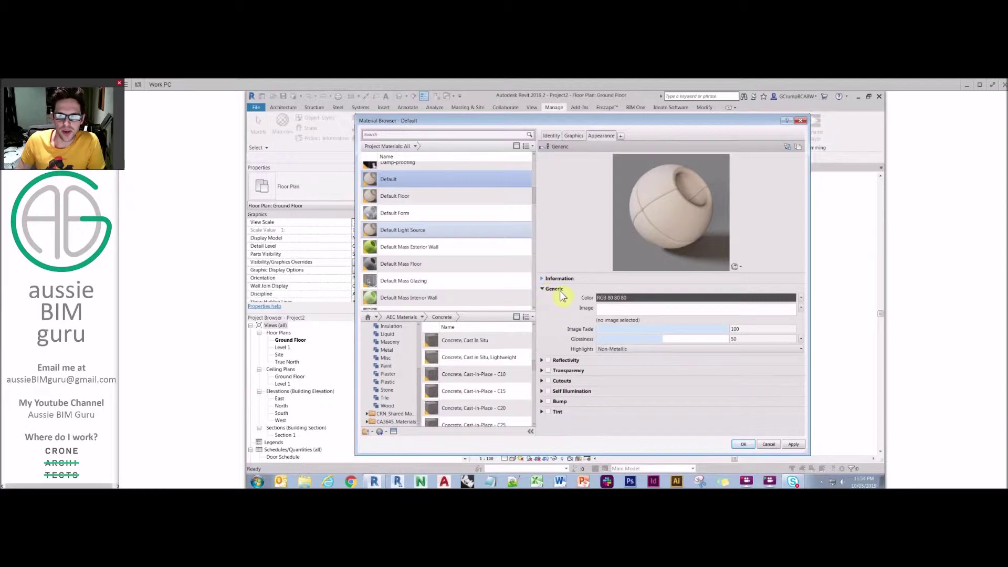
{"action": "left_click", "coordinate": [801, 298]}
{"action": "left_click", "coordinate": [799, 264]}
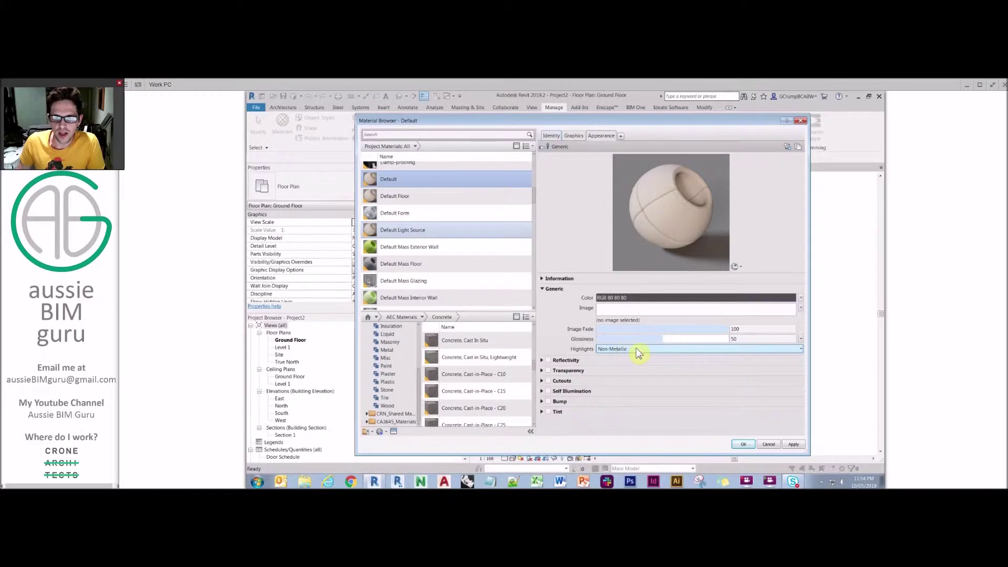
Set Default's highlights to Metallic and Glossiness to 75, previewing on a plain sphere.
{"action": "left_click", "coordinate": [660, 347]}
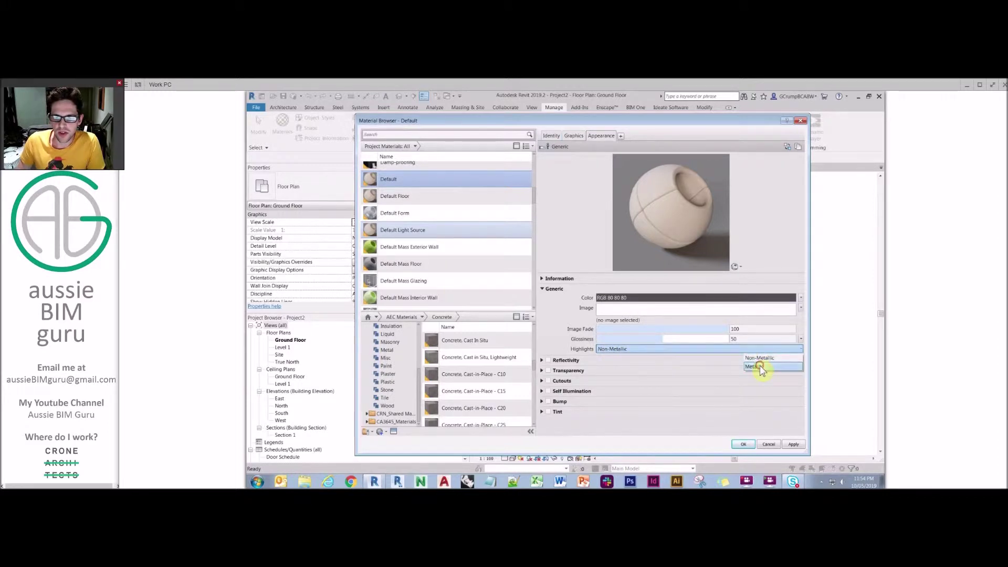
{"action": "left_click", "coordinate": [760, 366]}
{"action": "left_click", "coordinate": [738, 266]}
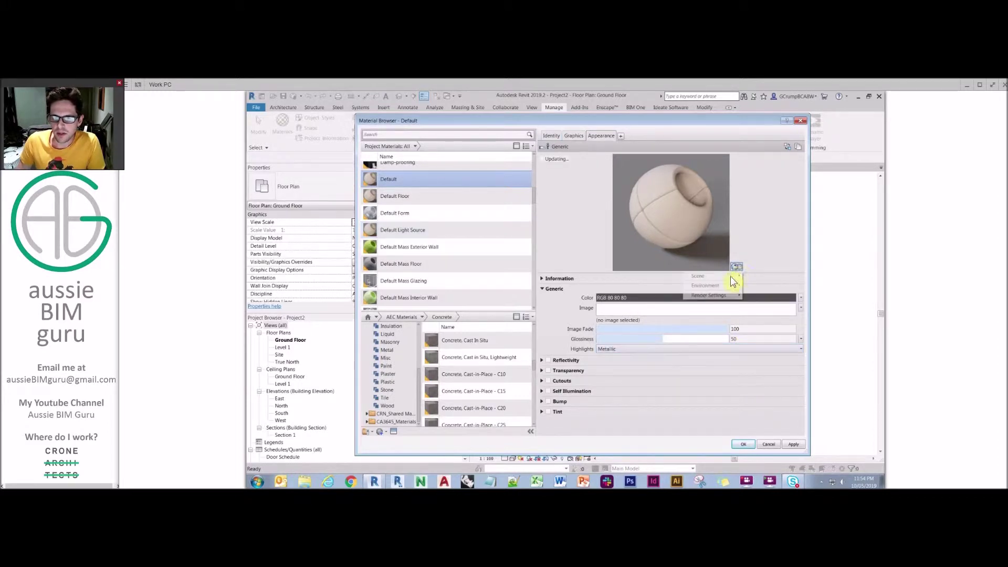
{"action": "mouse_move", "coordinate": [736, 276]}
{"action": "left_click", "coordinate": [768, 277]}
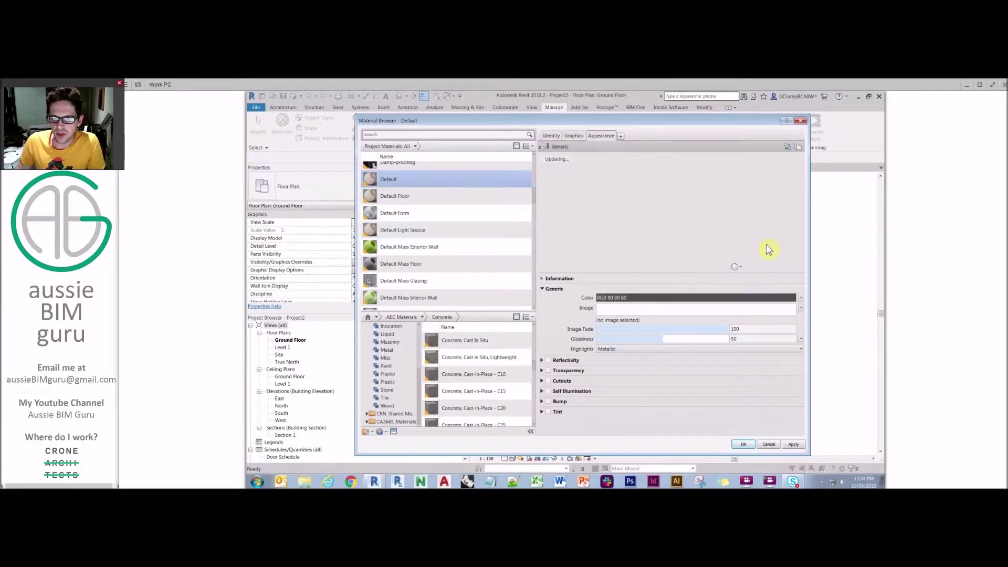
{"action": "double_click", "coordinate": [747, 339]}
{"action": "type", "text": "75"}
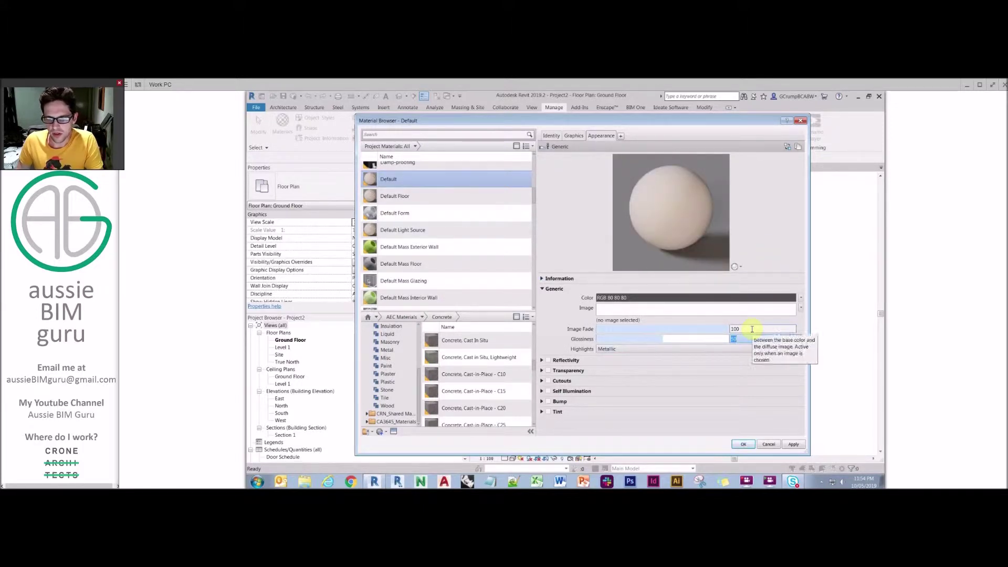
{"action": "left_click", "coordinate": [751, 329]}
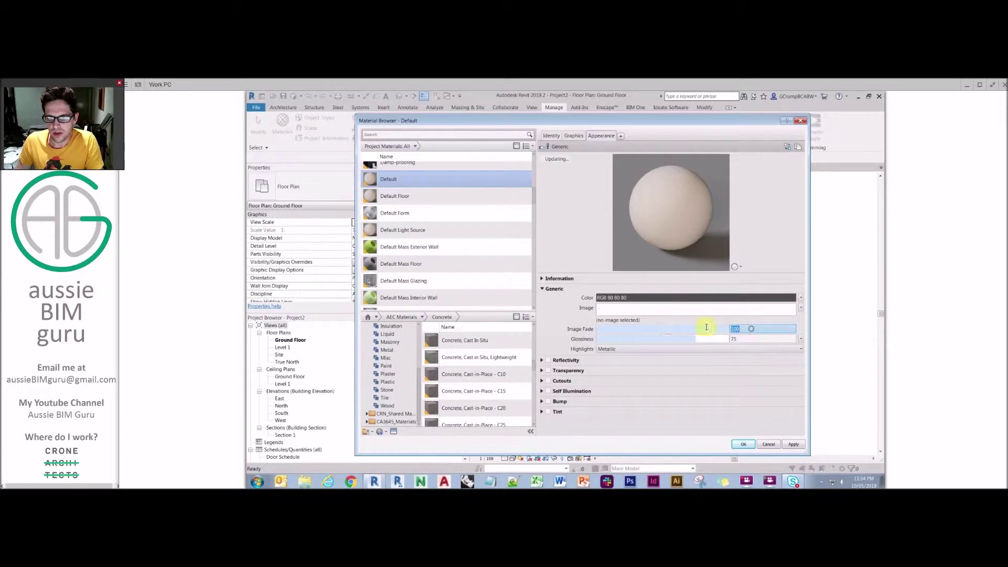
{"action": "left_click", "coordinate": [737, 267]}
Light the preview with Grid Light and enable reflectivity, testing the Direct slider.
{"action": "mouse_move", "coordinate": [714, 286]}
{"action": "left_click", "coordinate": [756, 286]}
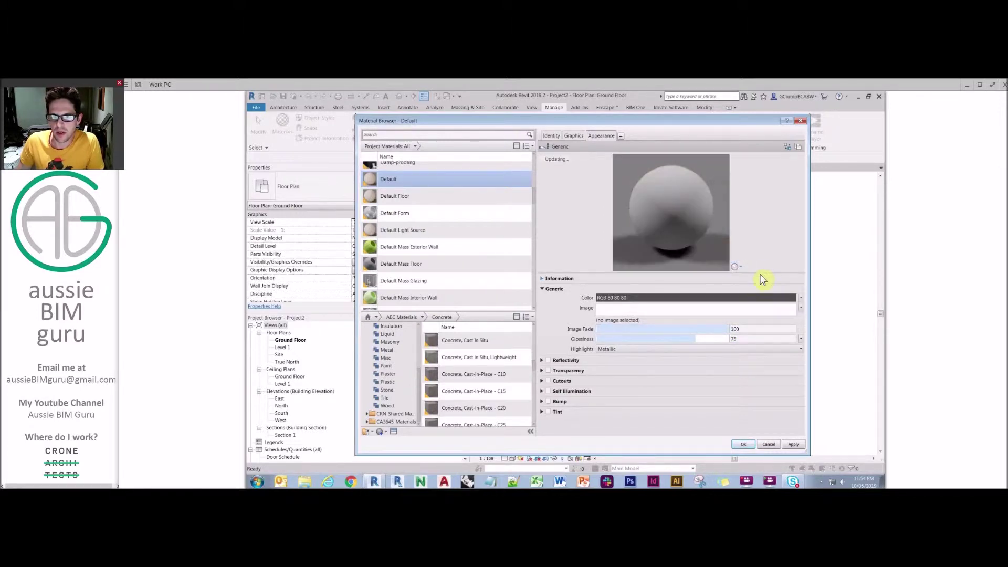
{"action": "left_click", "coordinate": [548, 360]}
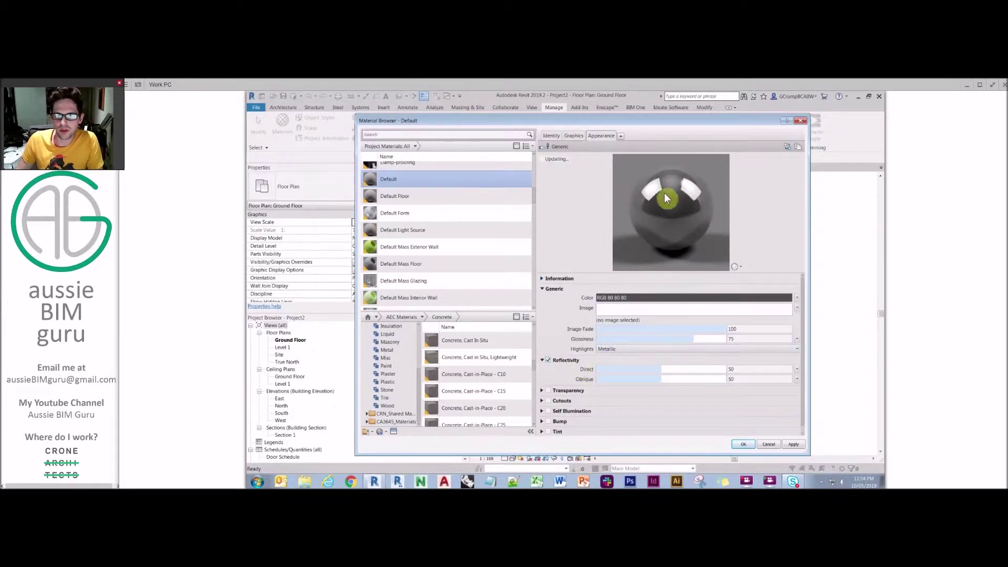
{"action": "mouse_move", "coordinate": [724, 370]}
{"action": "left_mouse_down"}
{"action": "mouse_move", "coordinate": [603, 372]}
{"action": "mouse_move", "coordinate": [707, 379]}
{"action": "left_mouse_up"}
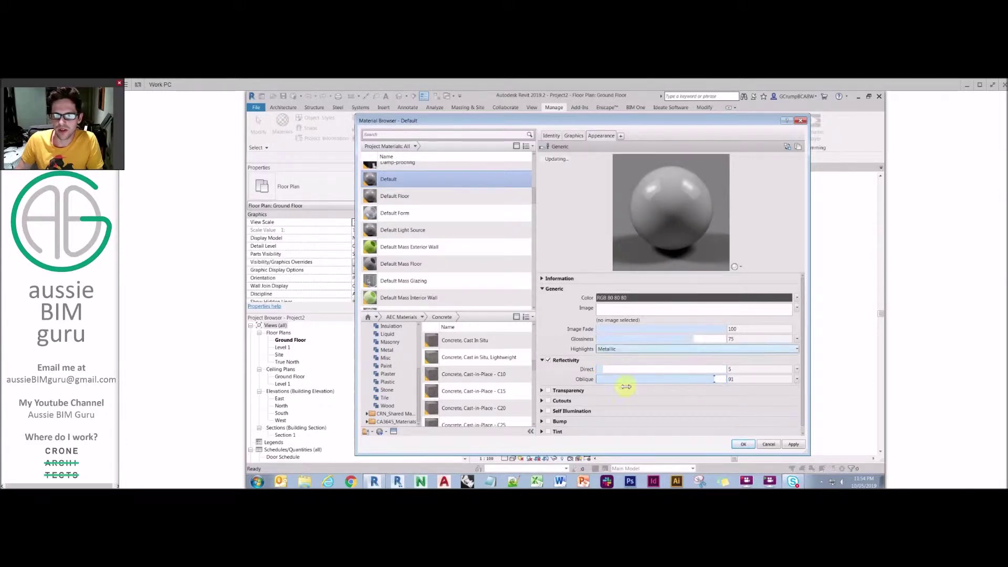
{"action": "left_click_drag", "start_coordinate": [604, 370], "coordinate": [592, 374]}
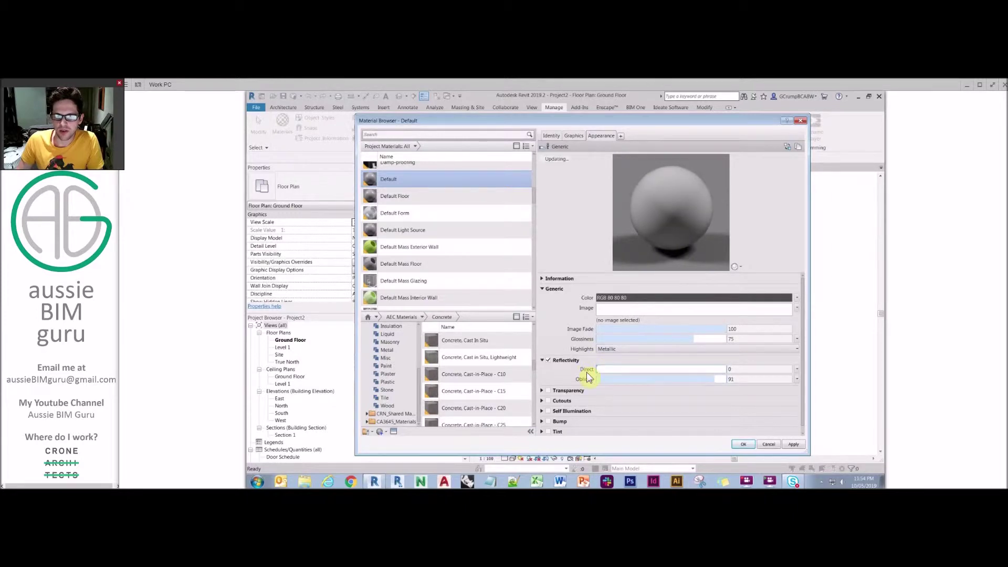
{"action": "left_click_drag", "start_coordinate": [596, 368], "coordinate": [754, 367]}
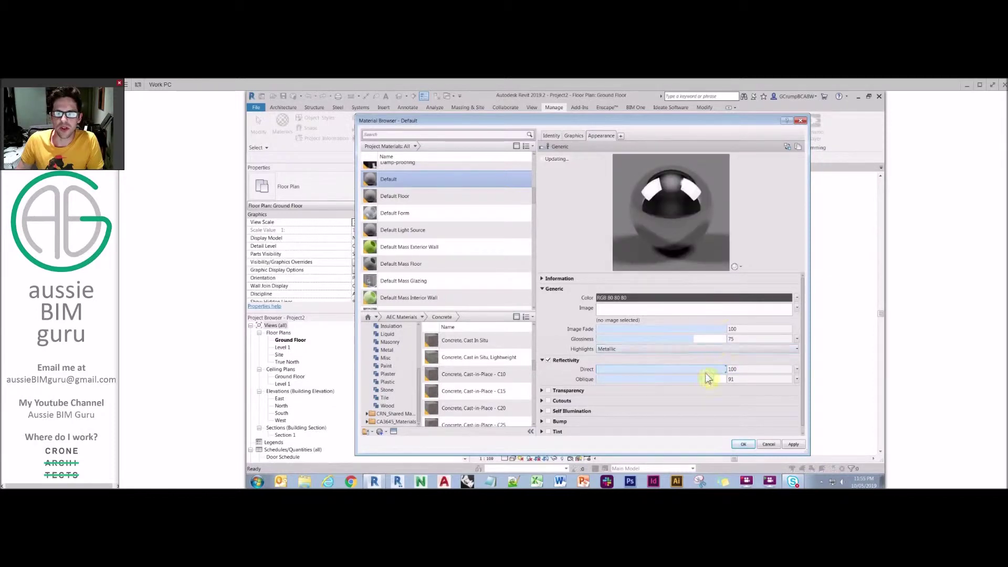
Turn reflectivity off and collapse it, then enable Transparency (Amount 71, Glass 1.52).
{"action": "left_click", "coordinate": [549, 360]}
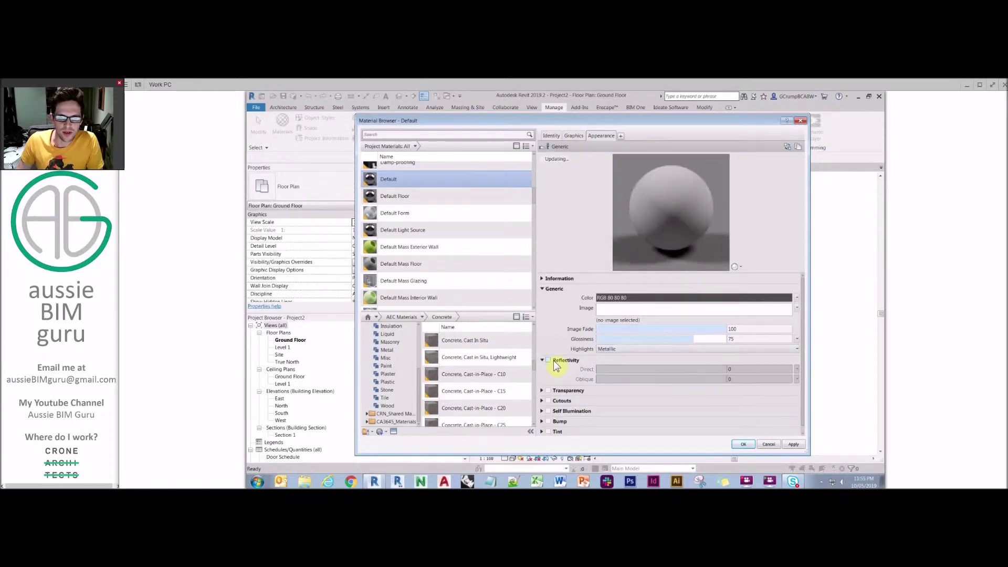
{"action": "left_click", "coordinate": [542, 361]}
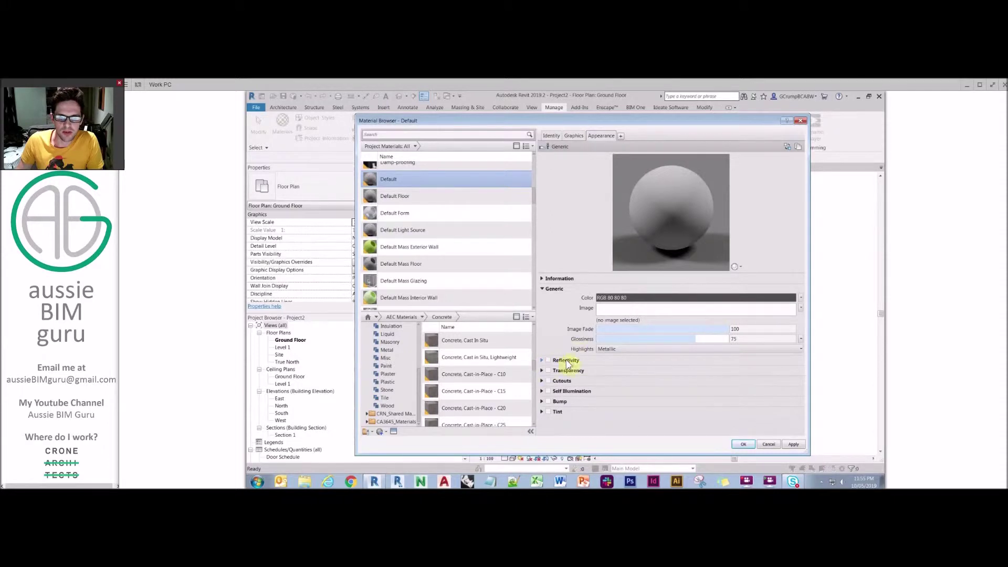
{"action": "left_click", "coordinate": [548, 370]}
{"action": "left_click_drag", "start_coordinate": [591, 380], "coordinate": [688, 379]}
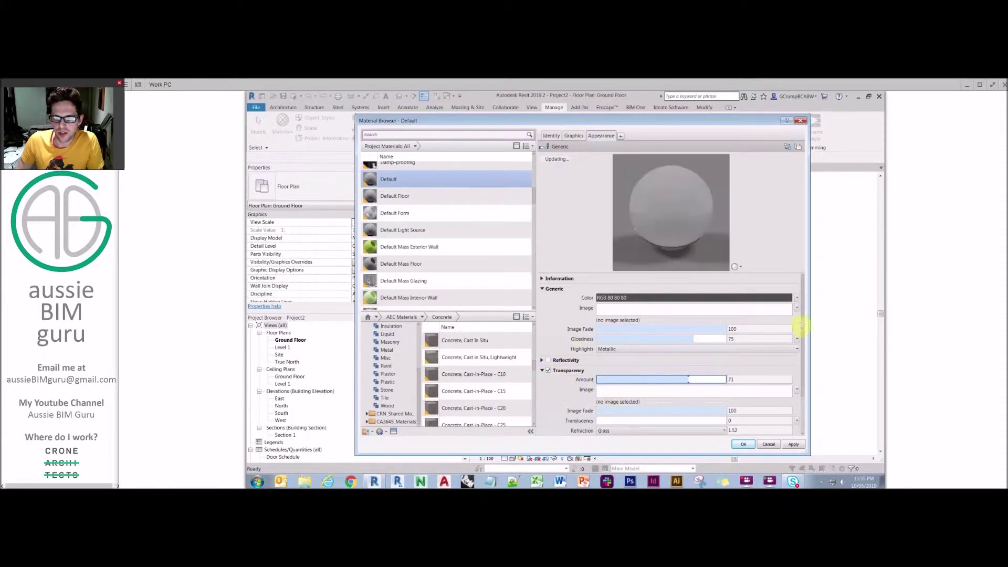
{"action": "scroll", "coordinate": [683, 389], "scroll_direction": "down", "scroll_amount": 2}
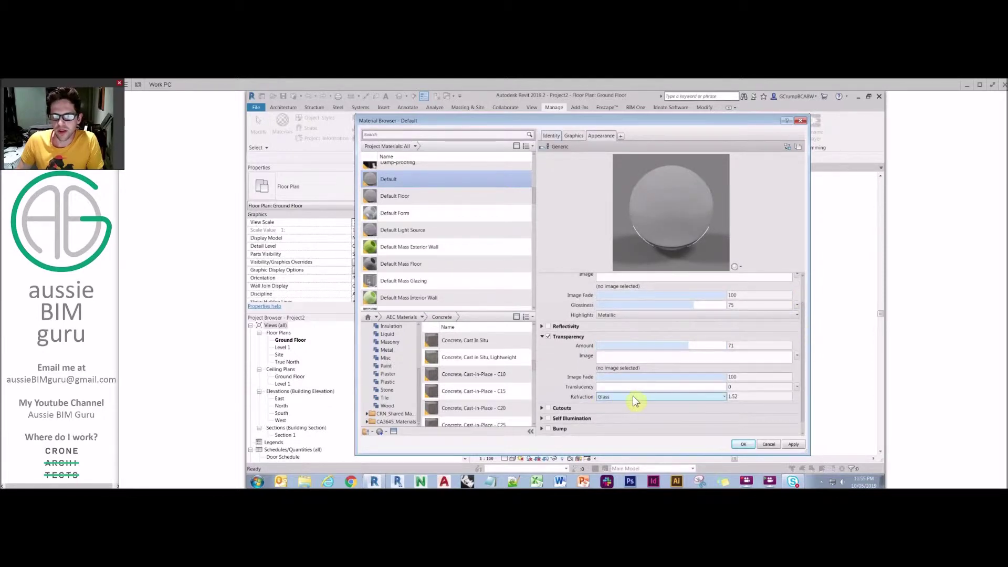
{"action": "left_click", "coordinate": [797, 356]}
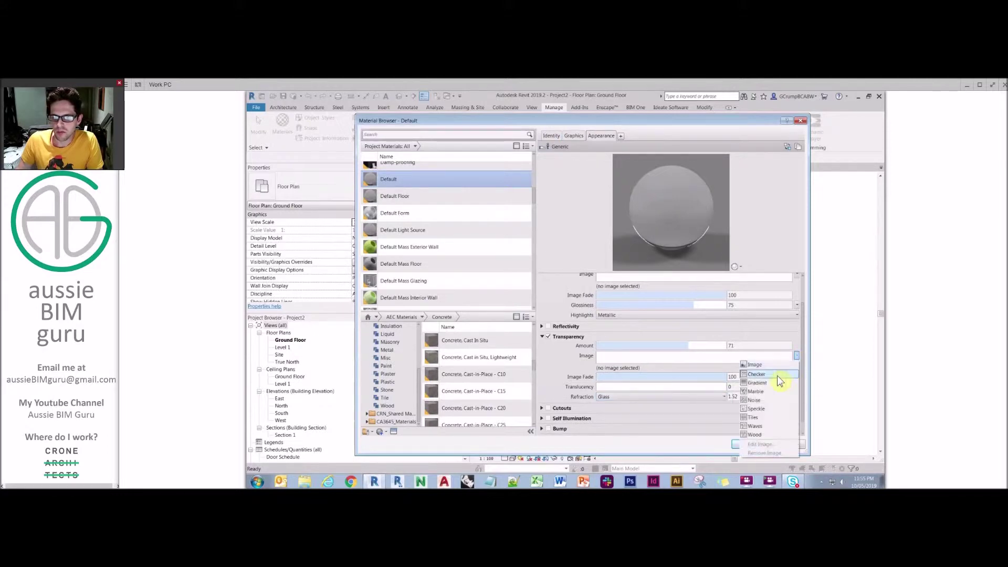
{"action": "left_click", "coordinate": [758, 375]}
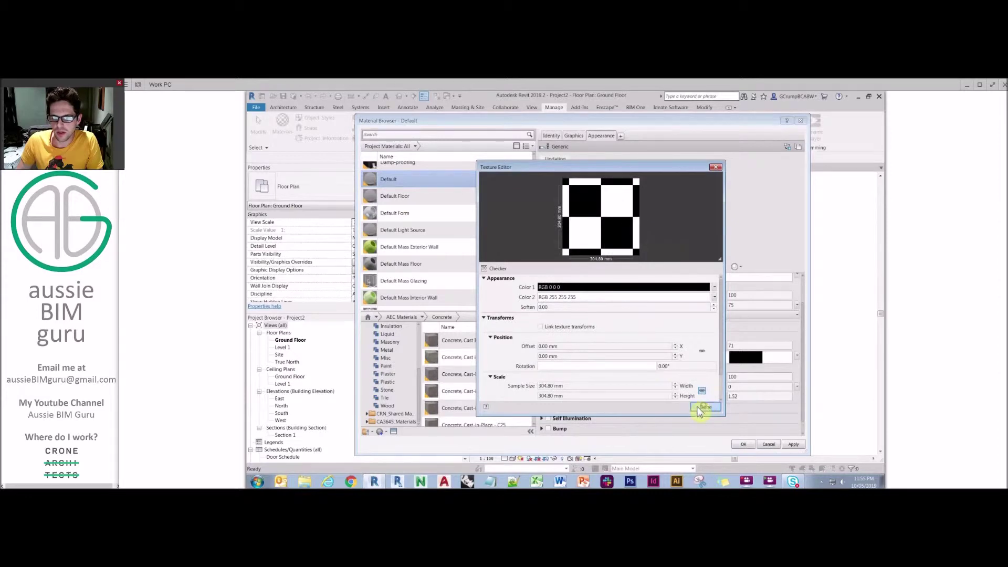
{"action": "left_click", "coordinate": [706, 407]}
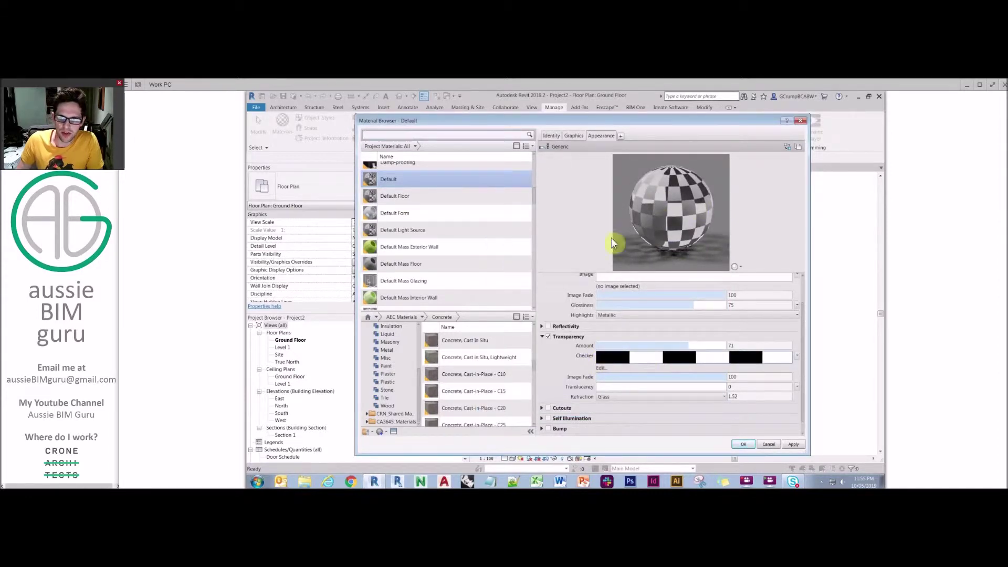
{"action": "left_click", "coordinate": [548, 338]}
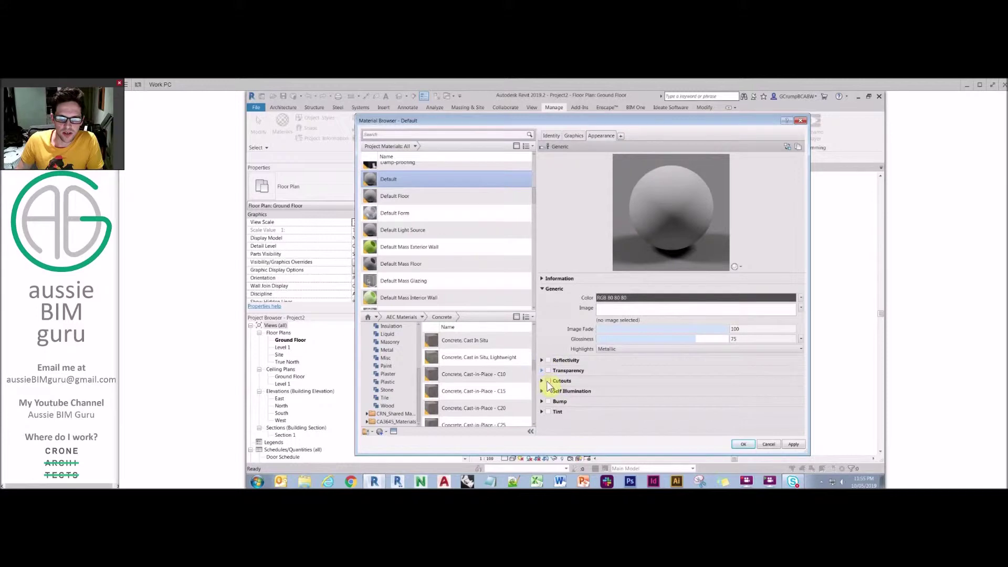
Try a Furnishings Burlap image as the Default material's cutout, then switch the cutout off.
{"action": "left_click", "coordinate": [549, 385]}
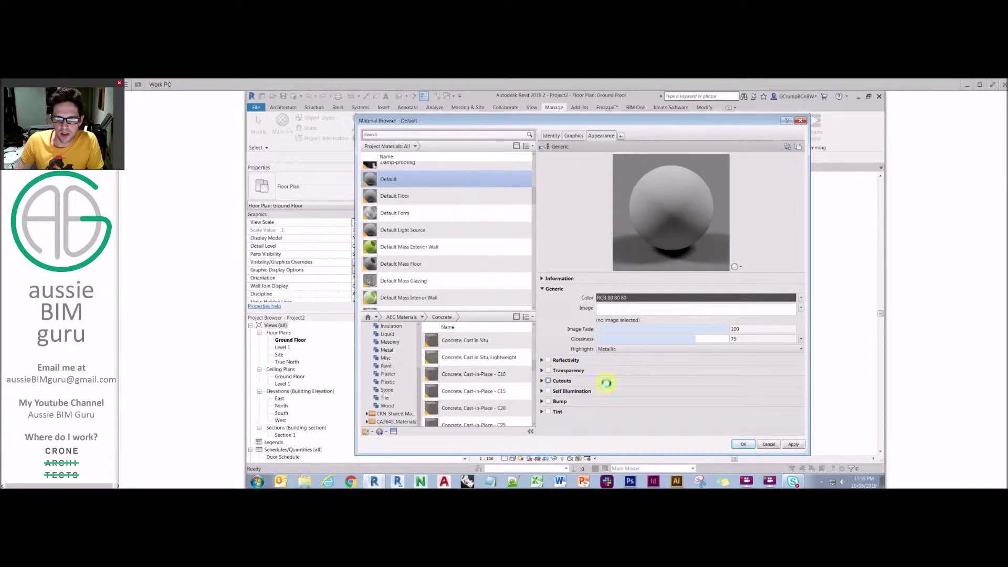
{"action": "left_click", "coordinate": [604, 388]}
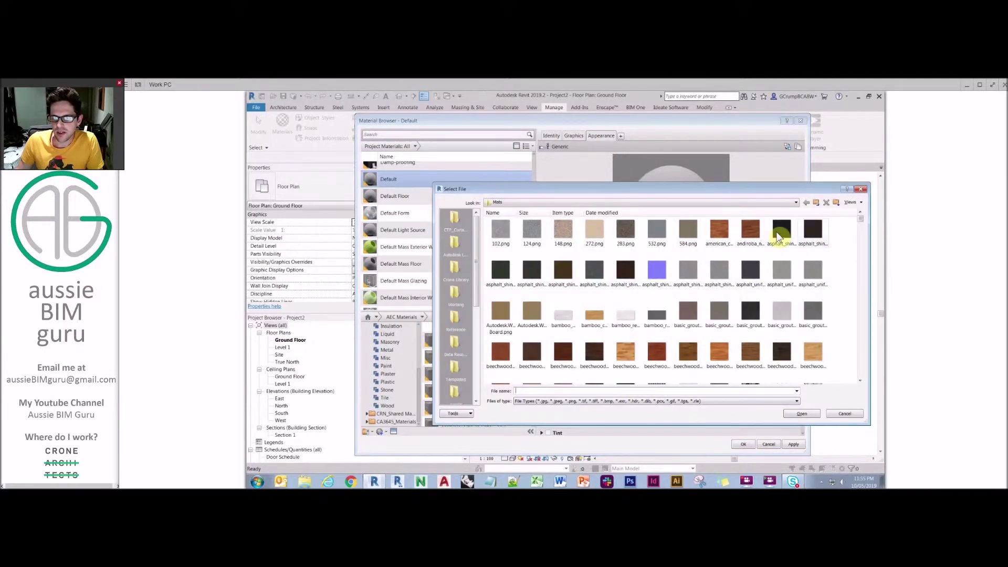
{"action": "left_click_drag", "start_coordinate": [861, 224], "coordinate": [858, 287]}
{"action": "double_click", "coordinate": [687, 232]}
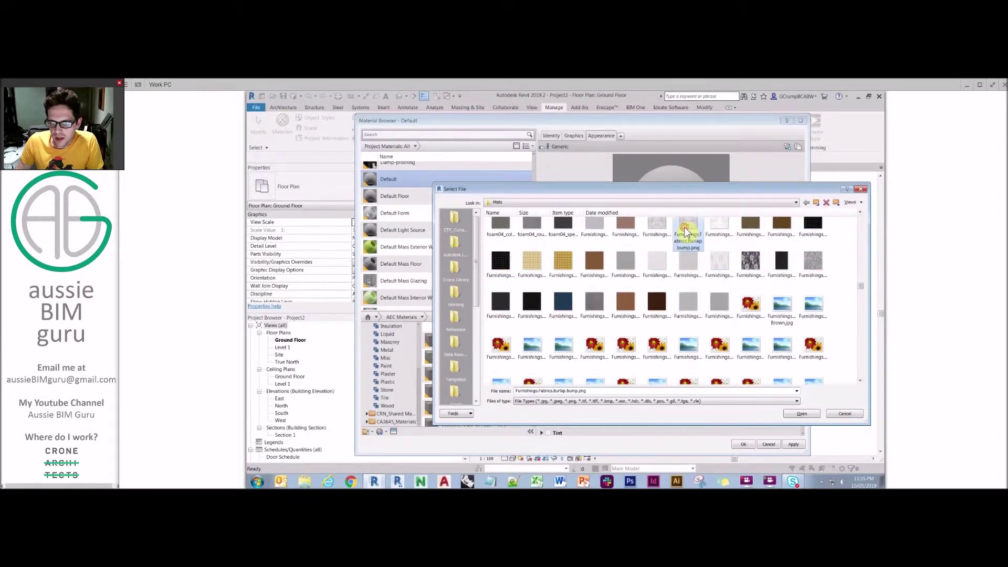
{"action": "left_click", "coordinate": [702, 407]}
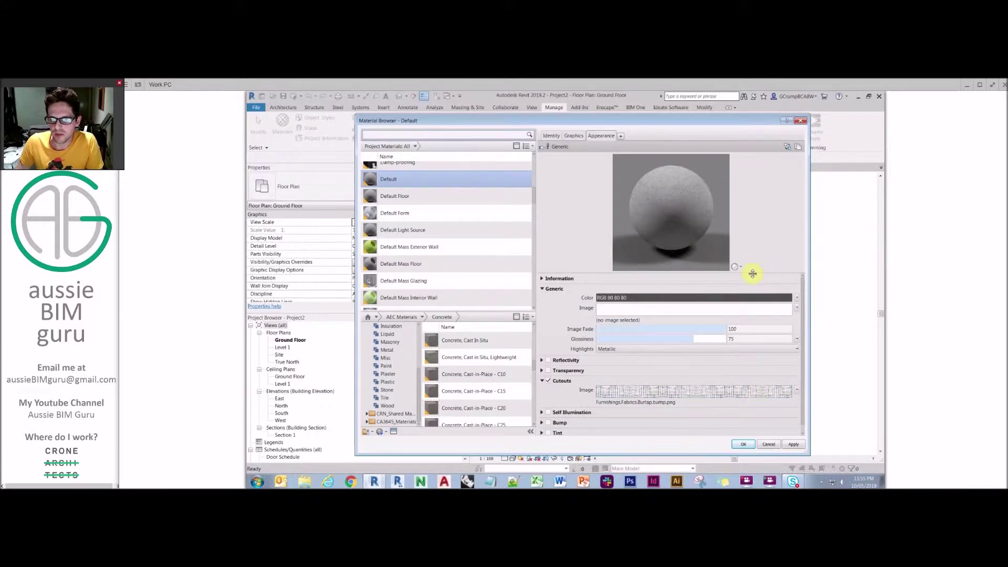
{"action": "left_click", "coordinate": [764, 339]}
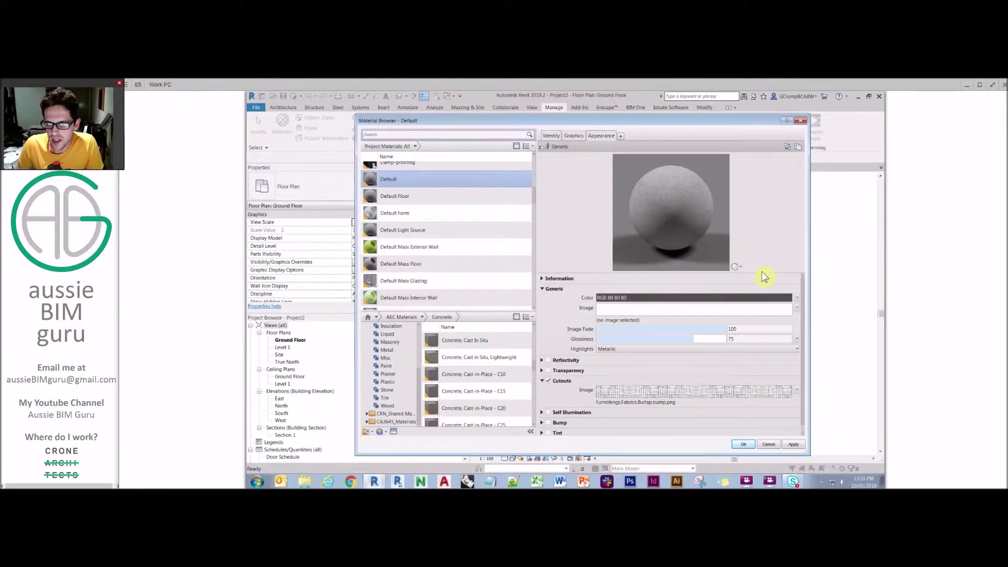
{"action": "left_click", "coordinate": [548, 382]}
Collapse the cutout settings and try Self Illumination with Desk Lamp Lens luminance.
{"action": "left_click", "coordinate": [542, 381]}
{"action": "left_click", "coordinate": [549, 391]}
{"action": "left_click", "coordinate": [705, 410]}
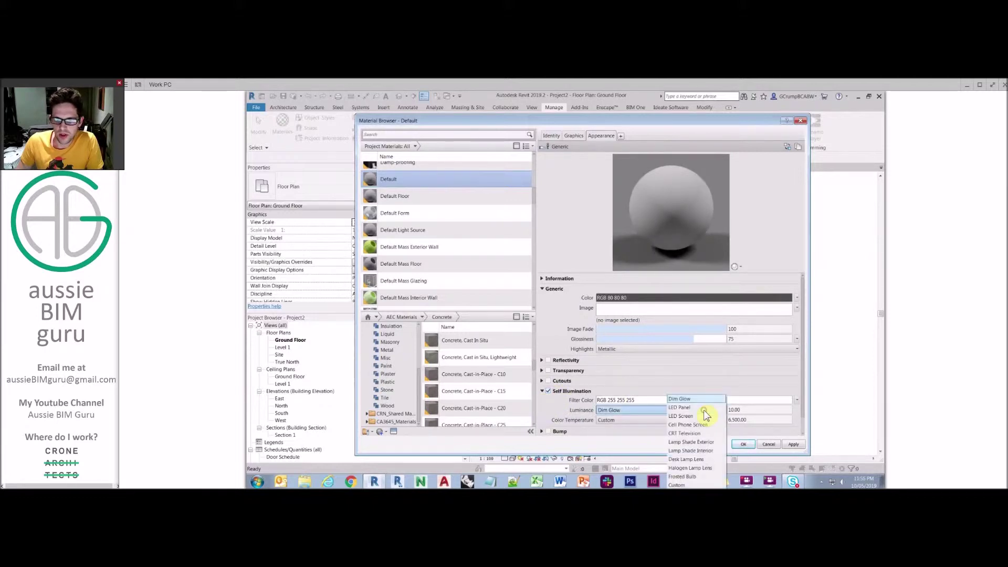
{"action": "left_click", "coordinate": [702, 460]}
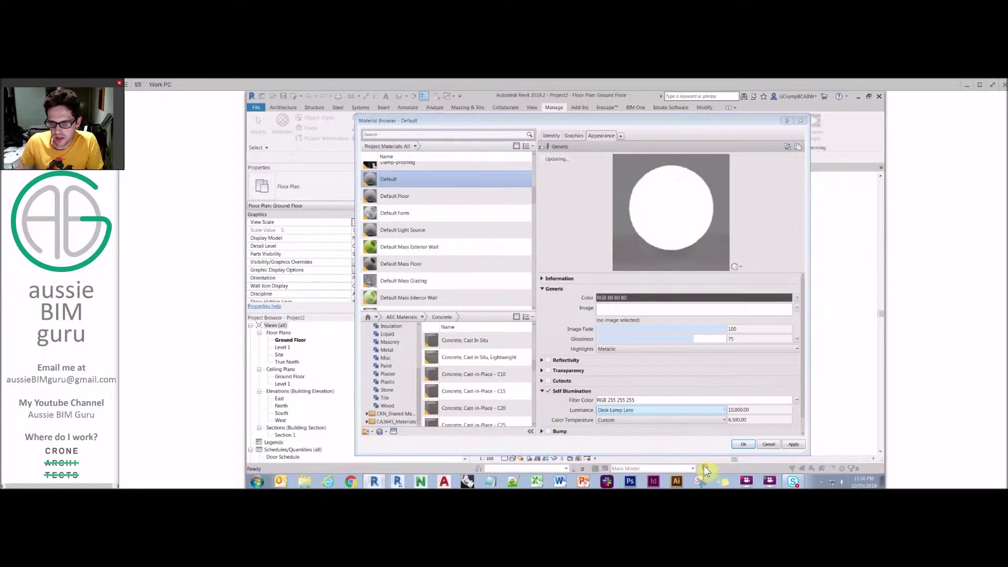
{"action": "left_click", "coordinate": [698, 420]}
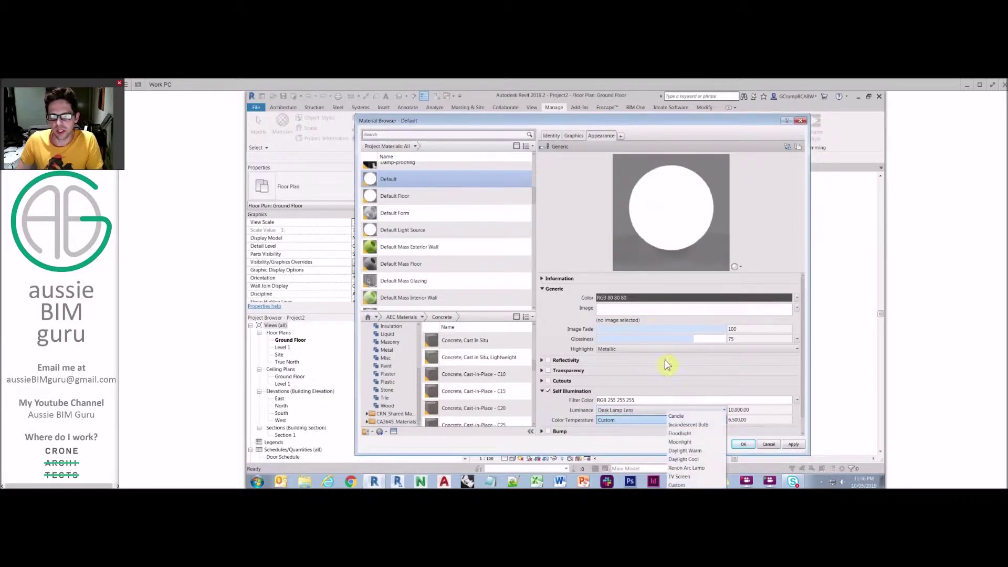
{"action": "left_click", "coordinate": [546, 395]}
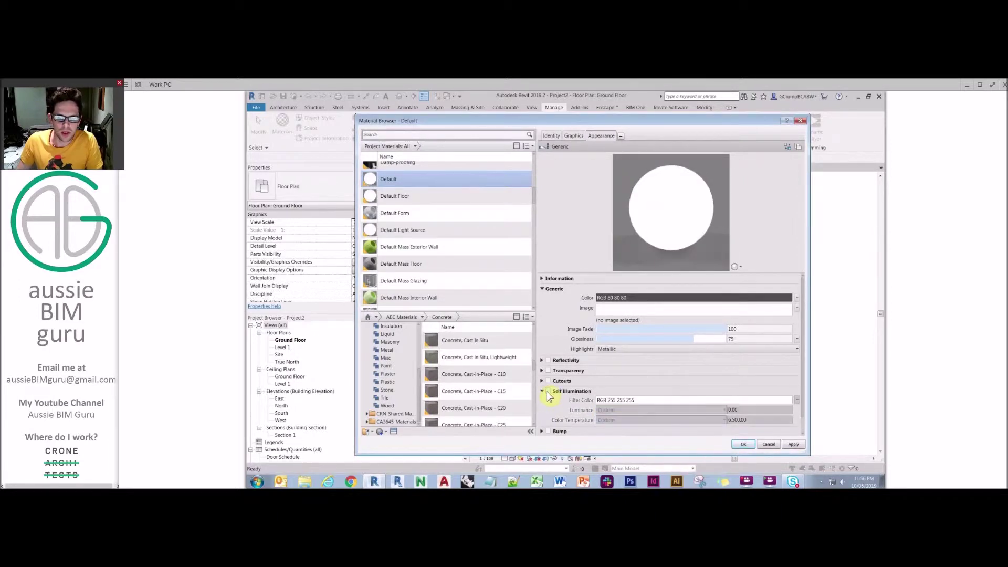
Turn Self Illumination off again and enable Bump, starting to choose its image.
{"action": "left_click", "coordinate": [542, 391]}
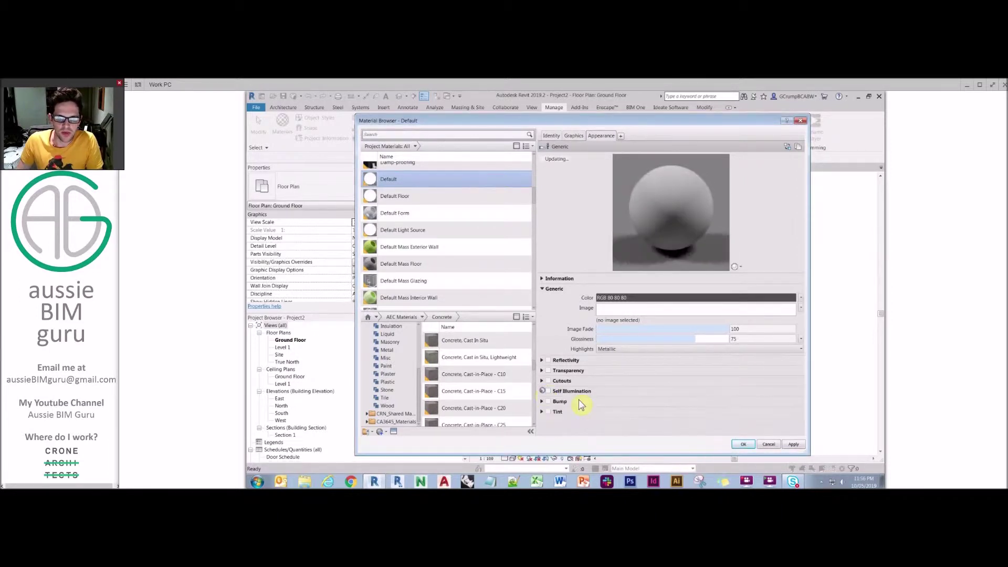
{"action": "left_click", "coordinate": [548, 402]}
{"action": "left_click", "coordinate": [609, 413]}
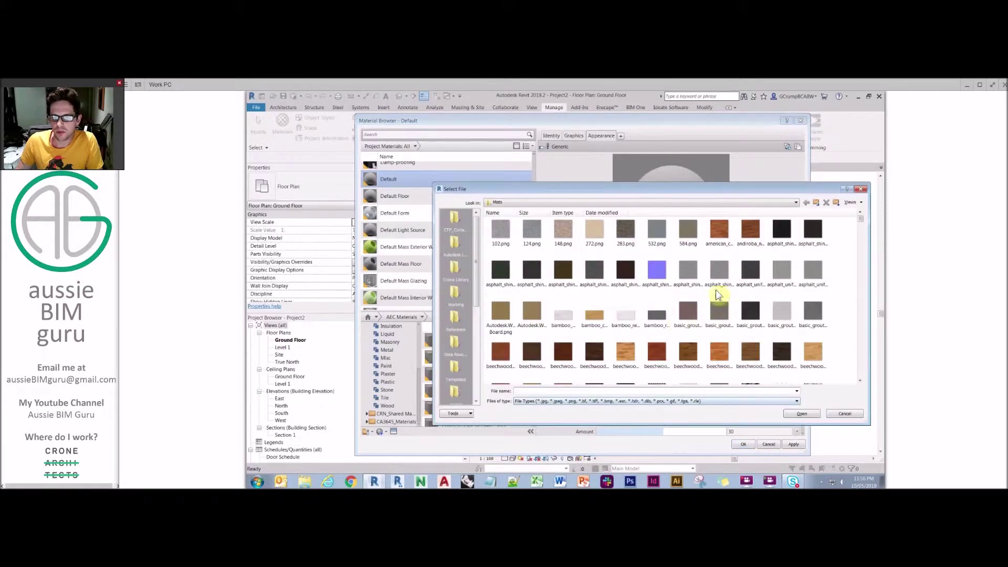
Use 283.png as the bump image with a 1500 mm texture sample size.
{"action": "double_click", "coordinate": [626, 231]}
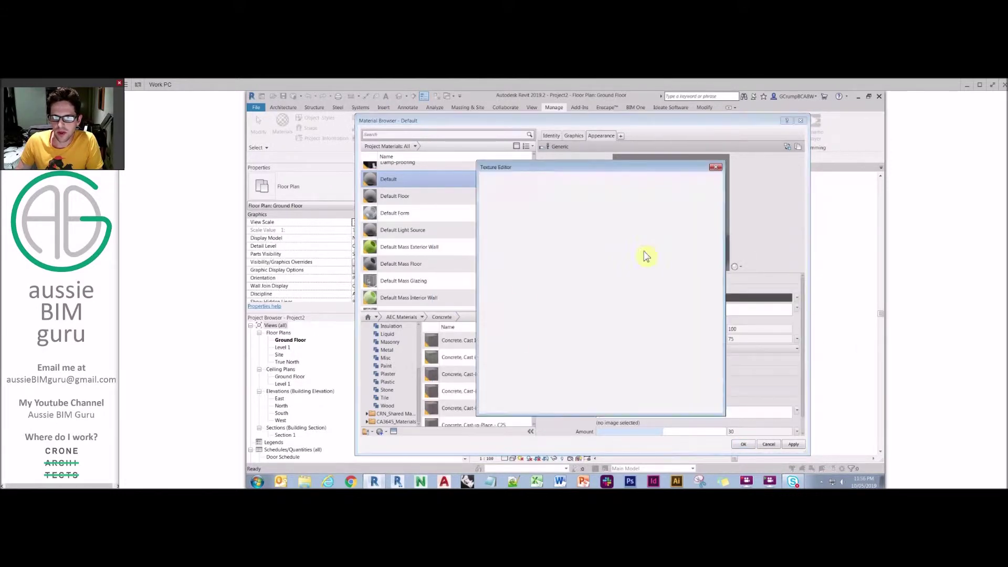
{"action": "left_click", "coordinate": [705, 408]}
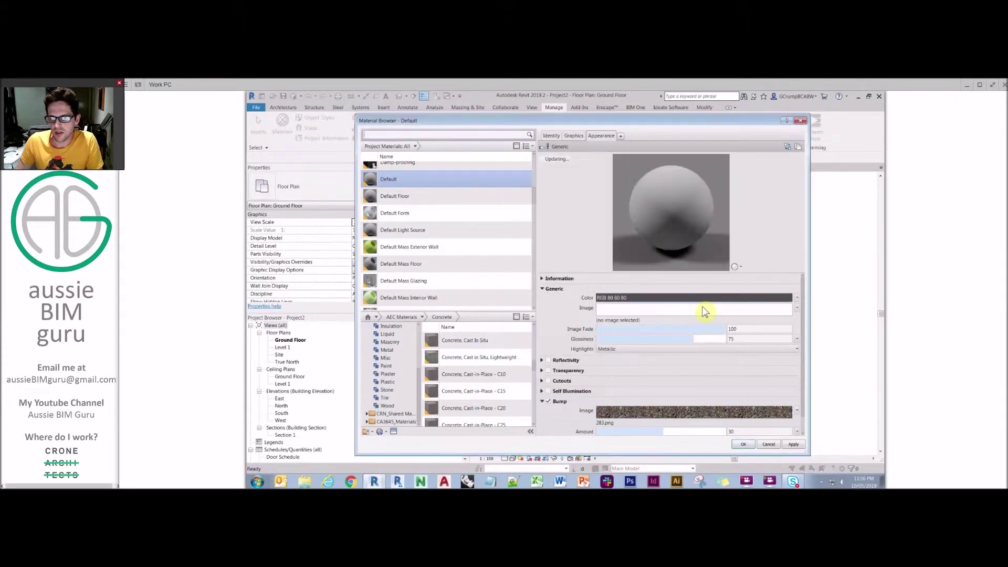
{"action": "left_click", "coordinate": [650, 408]}
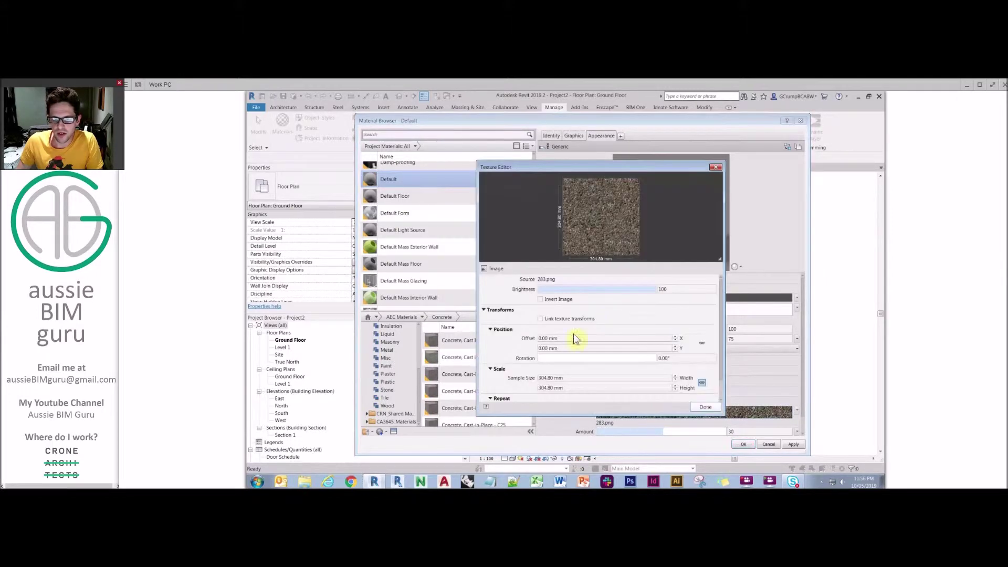
{"action": "left_click", "coordinate": [594, 378]}
{"action": "type", "text": "15"}
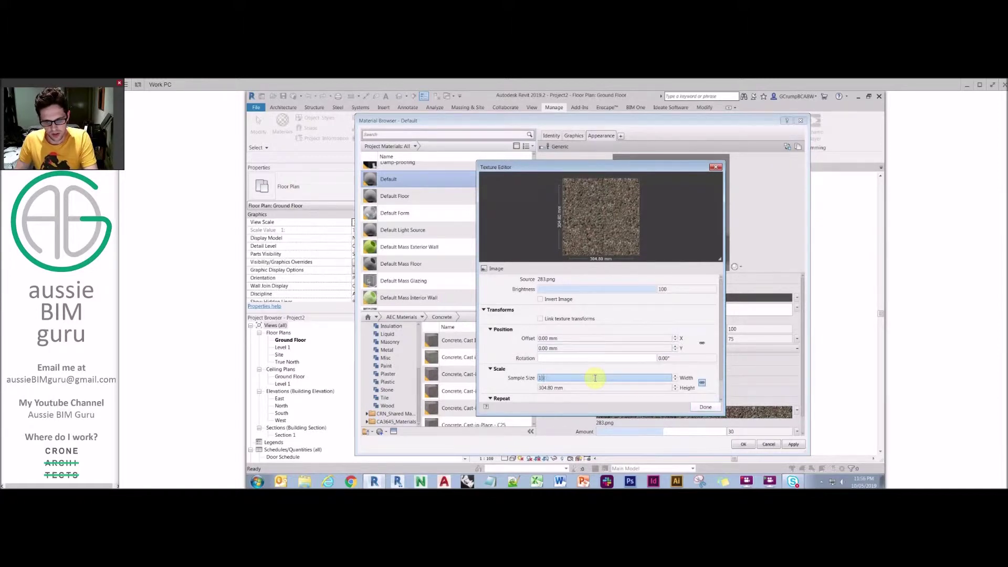
{"action": "type", "text": "00"}
{"action": "key", "text": "Return"}
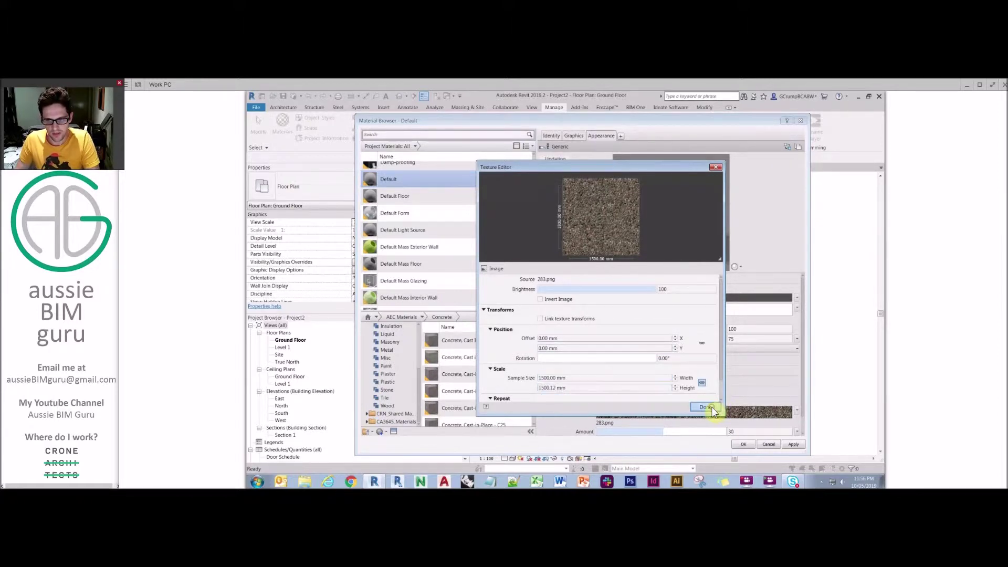
{"action": "left_click", "coordinate": [709, 408]}
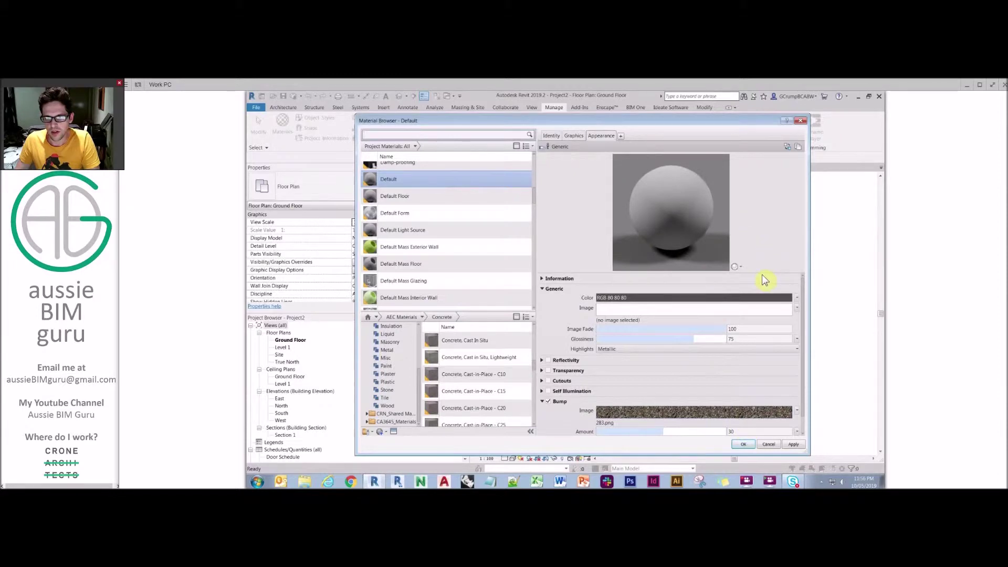
Check the preview sphere, remove the bump, and briefly try Tint before turning it off.
{"action": "left_click_drag", "start_coordinate": [762, 275], "coordinate": [772, 370]}
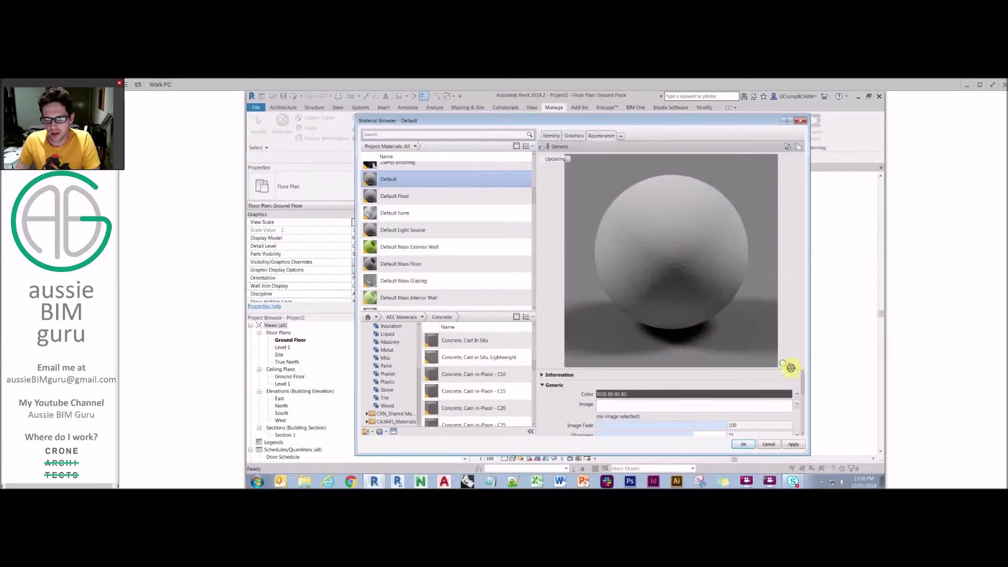
{"action": "left_click_drag", "start_coordinate": [791, 367], "coordinate": [776, 231]}
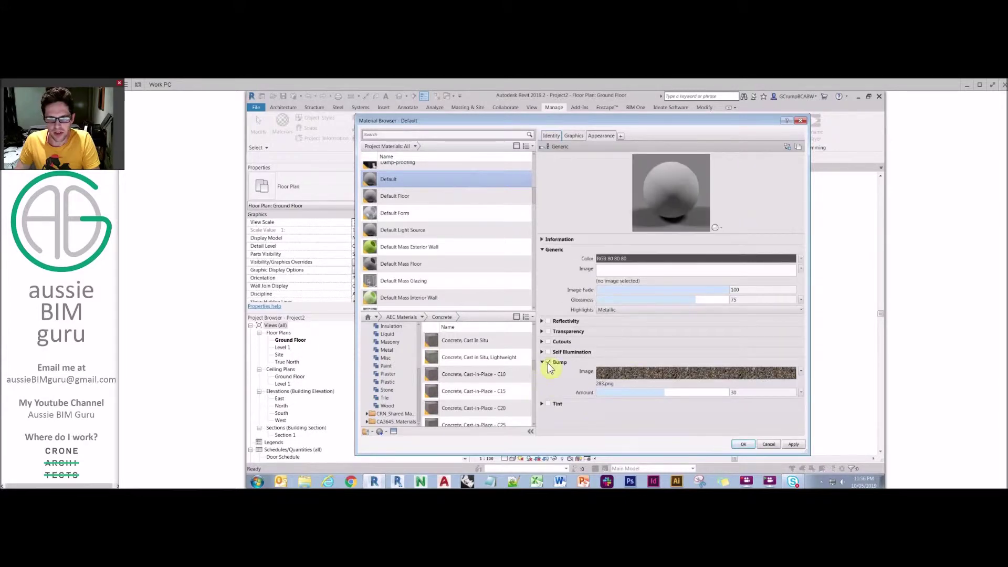
{"action": "left_click", "coordinate": [548, 362]}
{"action": "left_click", "coordinate": [549, 403]}
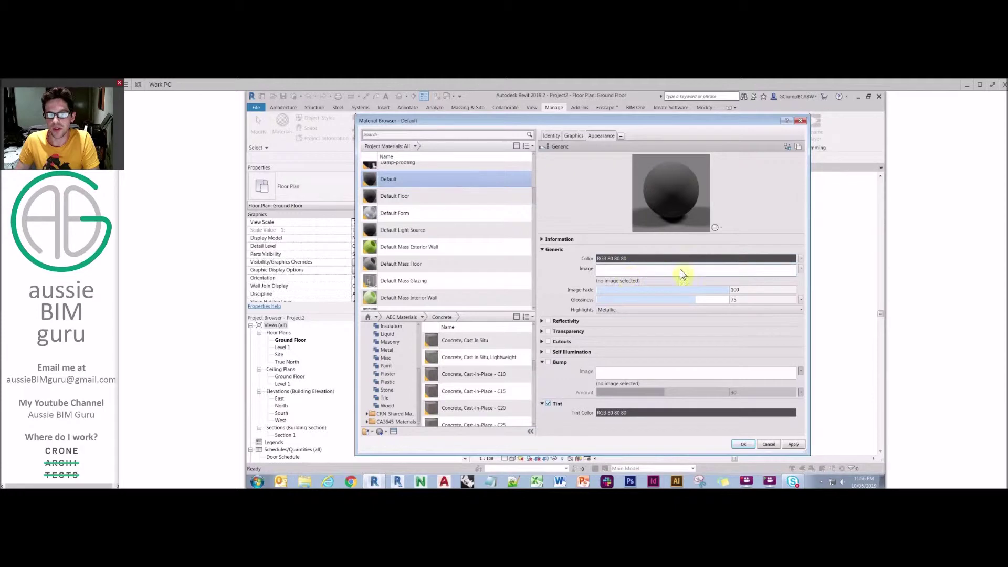
{"action": "left_click", "coordinate": [549, 404]}
On the Graphics settings, try Use Render Appearance for shading, then turn it back off.
{"action": "scroll", "coordinate": [578, 145], "scroll_direction": "down", "scroll_amount": 2}
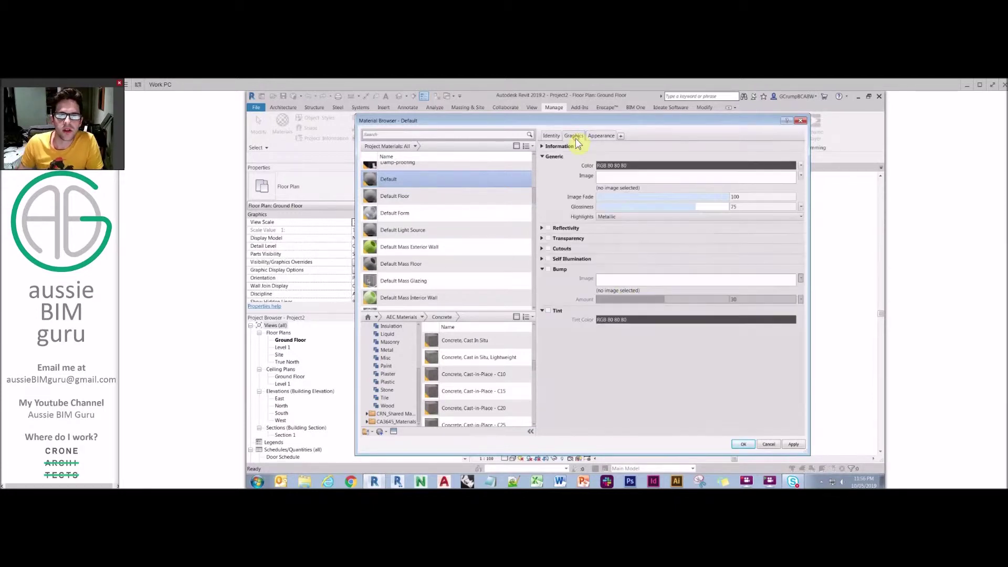
{"action": "left_click", "coordinate": [575, 137]}
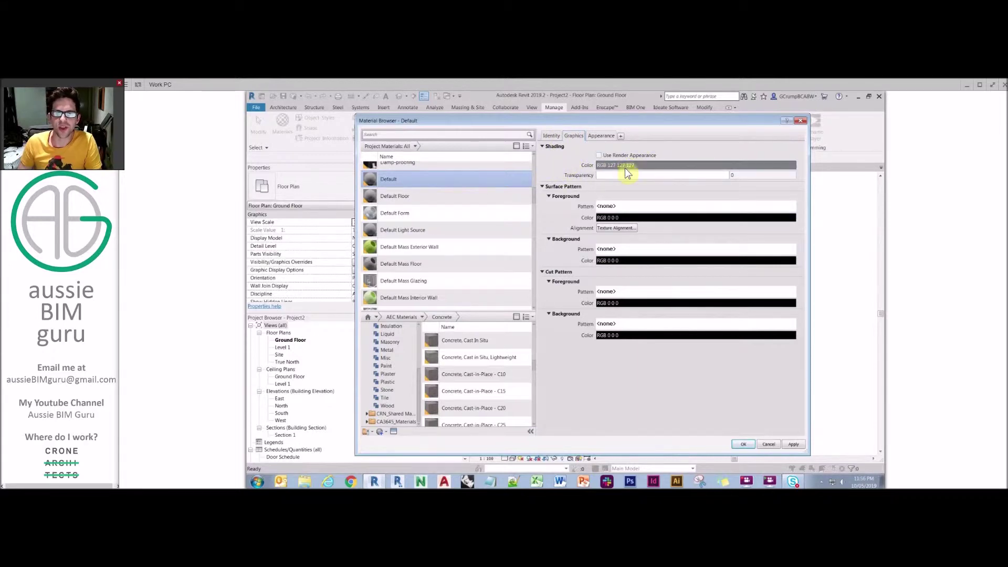
{"action": "left_click", "coordinate": [609, 155]}
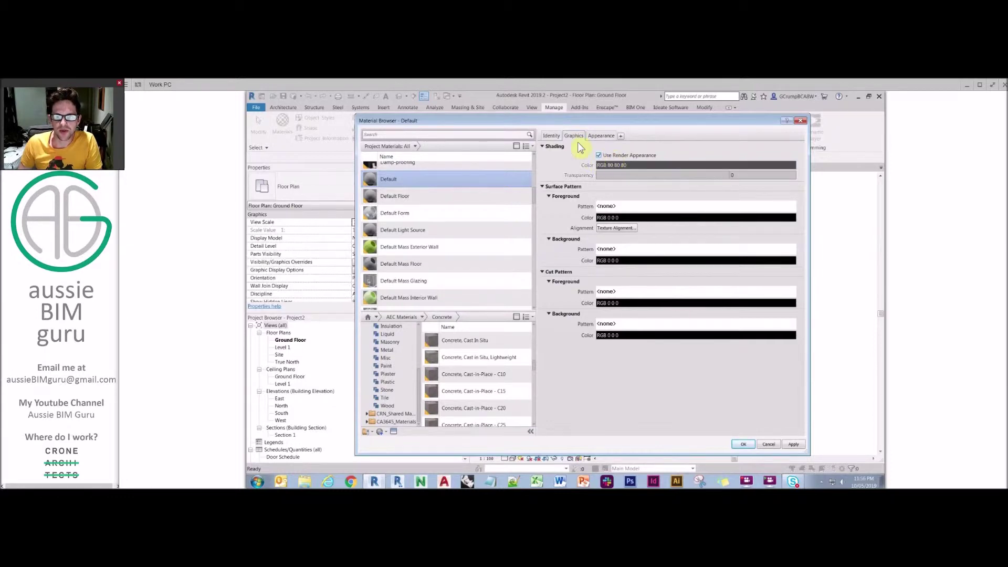
{"action": "left_click", "coordinate": [606, 136]}
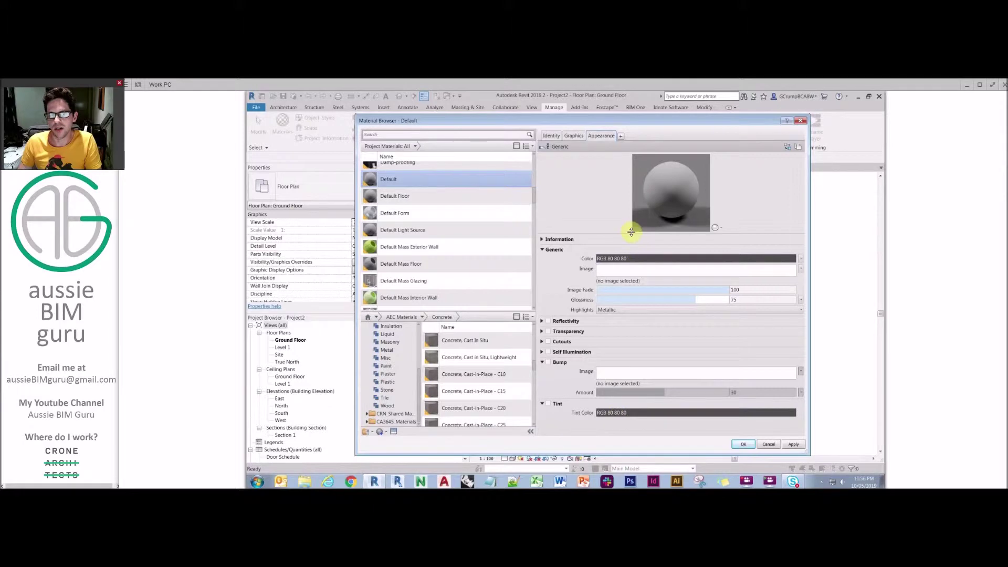
{"action": "left_click", "coordinate": [570, 135]}
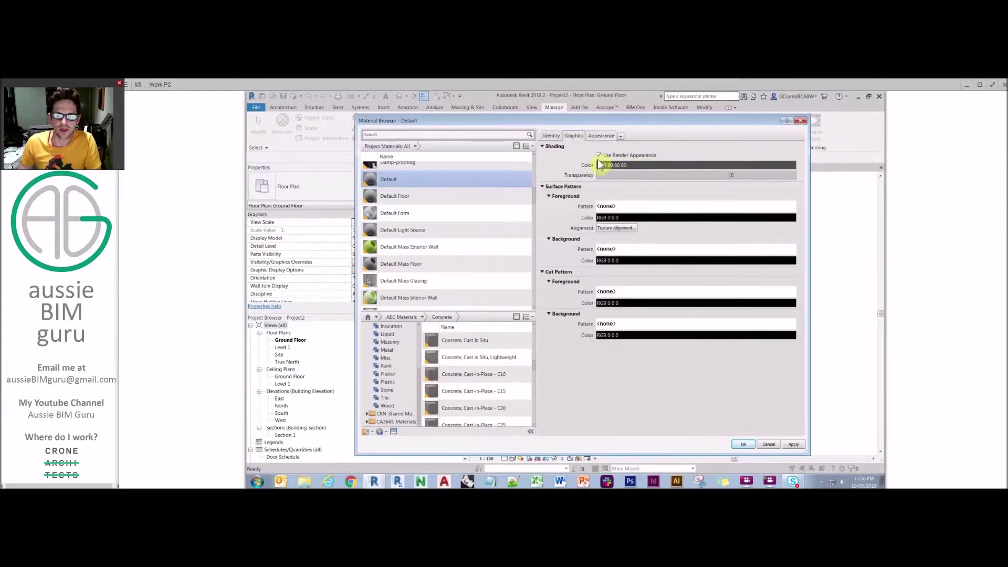
{"action": "left_click", "coordinate": [615, 155]}
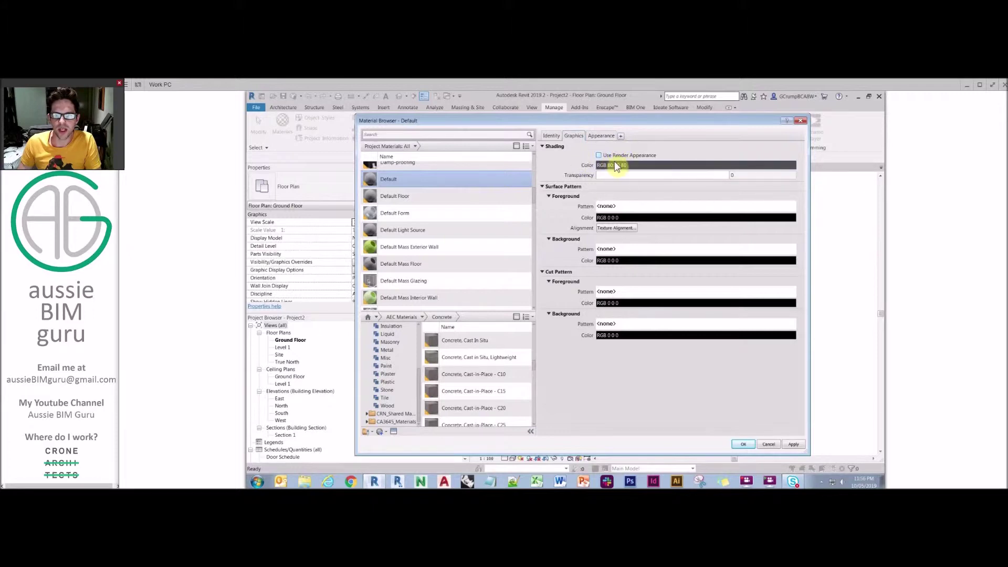
Adjust the shading transparency value and start choosing a foreground surface pattern.
{"action": "left_click", "coordinate": [641, 172]}
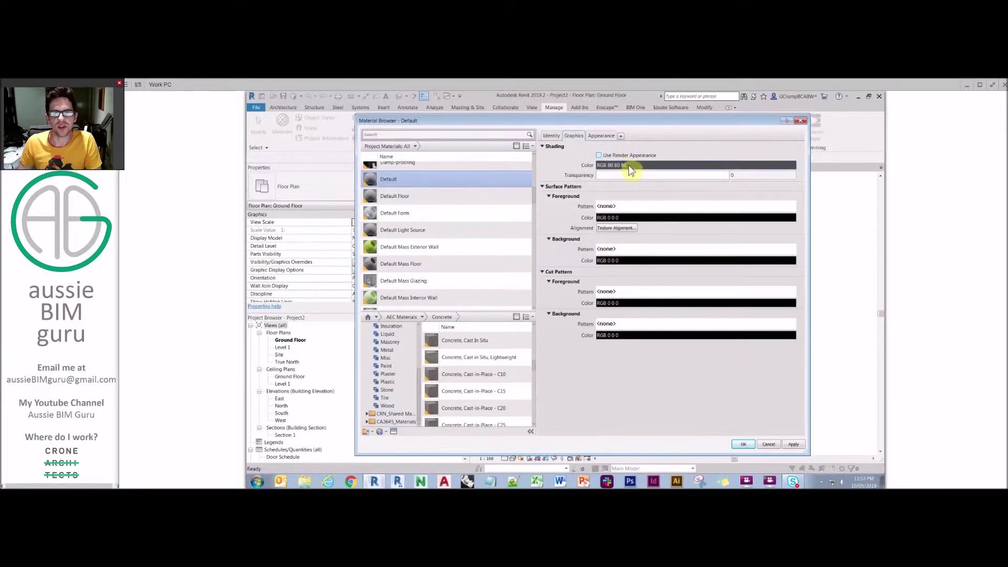
{"action": "left_click", "coordinate": [758, 174]}
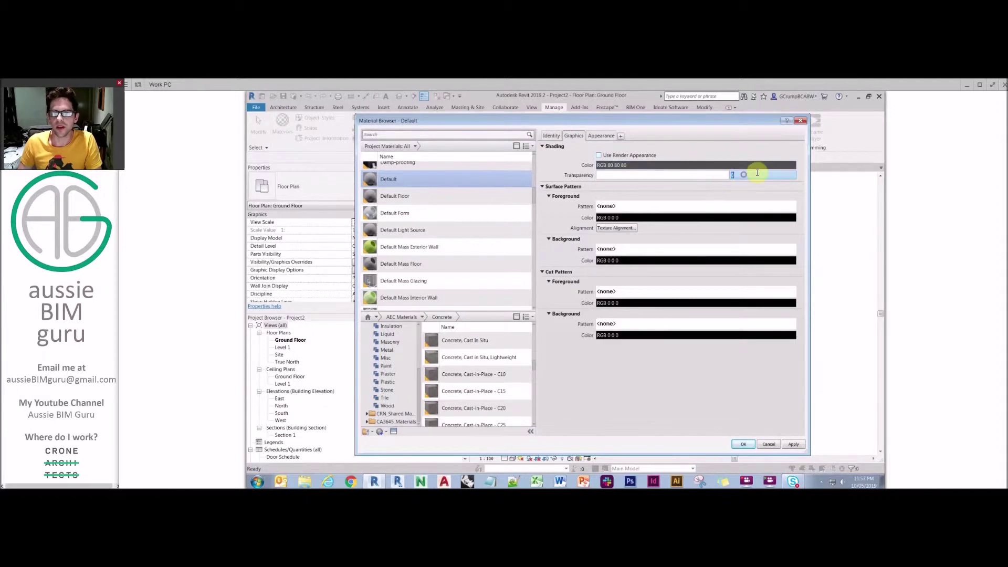
{"action": "left_click", "coordinate": [621, 206]}
Apply the Block 225x450 model fill pattern as the surface foreground pattern.
{"action": "left_click", "coordinate": [409, 205]}
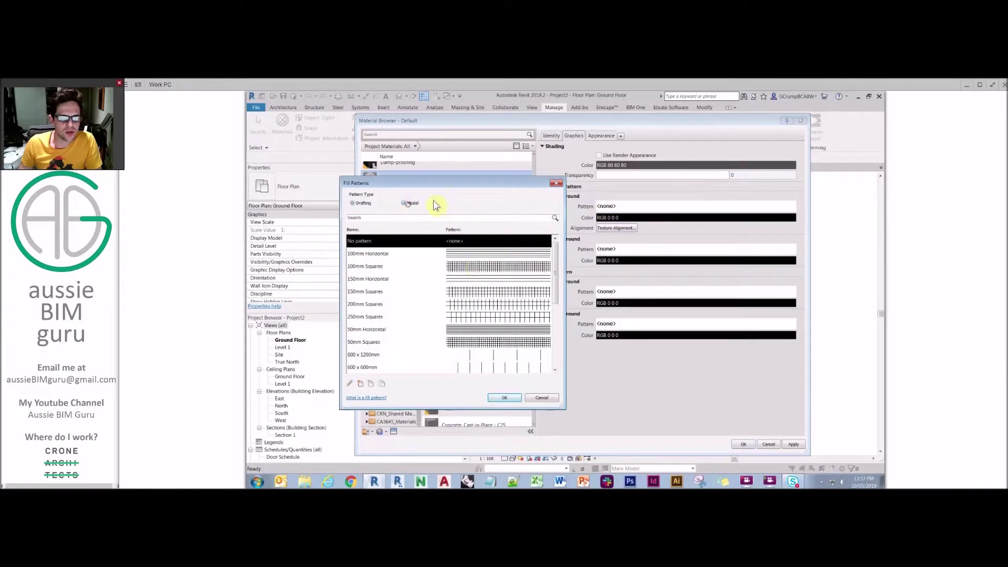
{"action": "left_click_drag", "start_coordinate": [554, 313], "coordinate": [555, 367]}
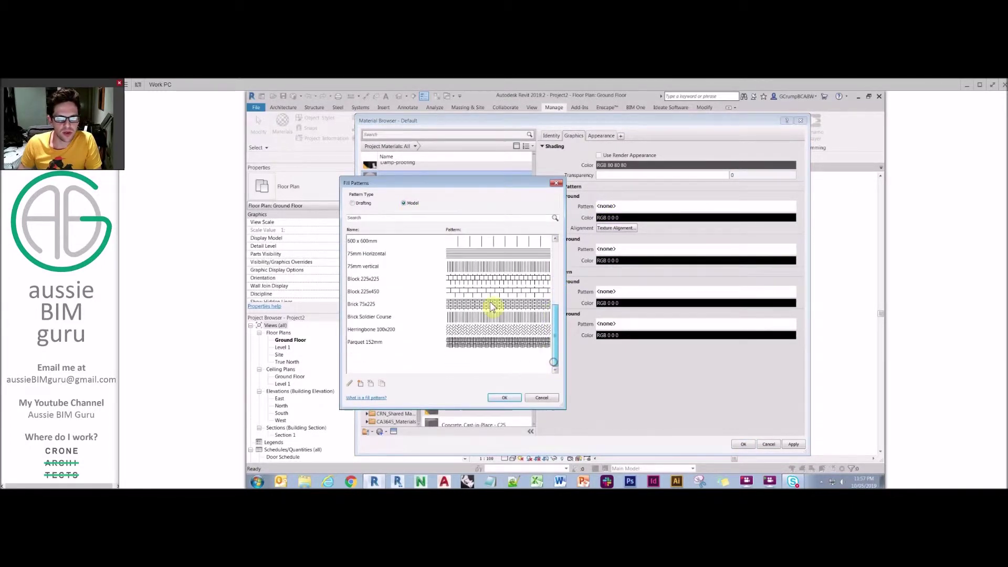
{"action": "left_click", "coordinate": [507, 292]}
{"action": "left_click", "coordinate": [505, 398]}
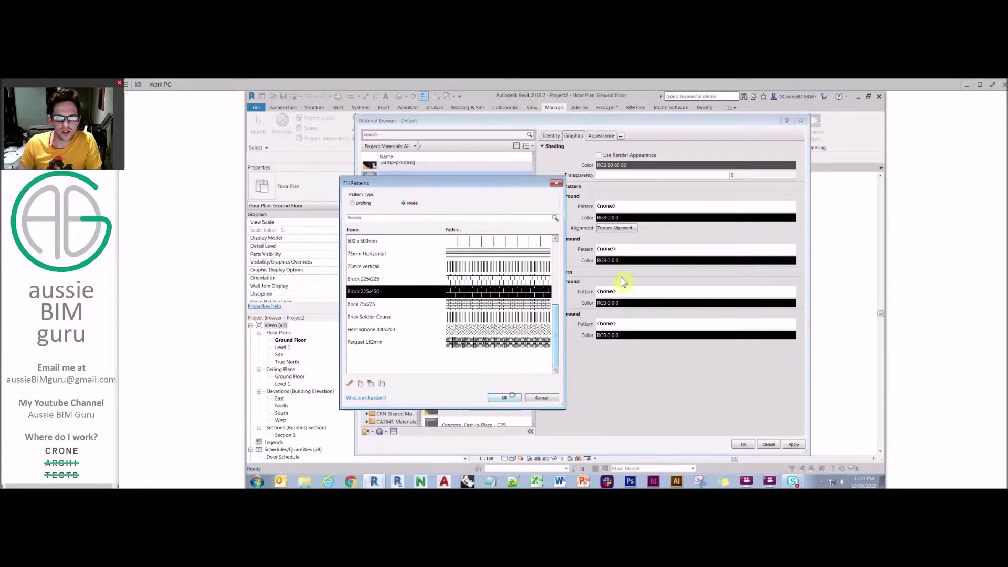
Dismiss Texture Alignment unchanged and start loading an image for the render appearance.
{"action": "left_click", "coordinate": [612, 228]}
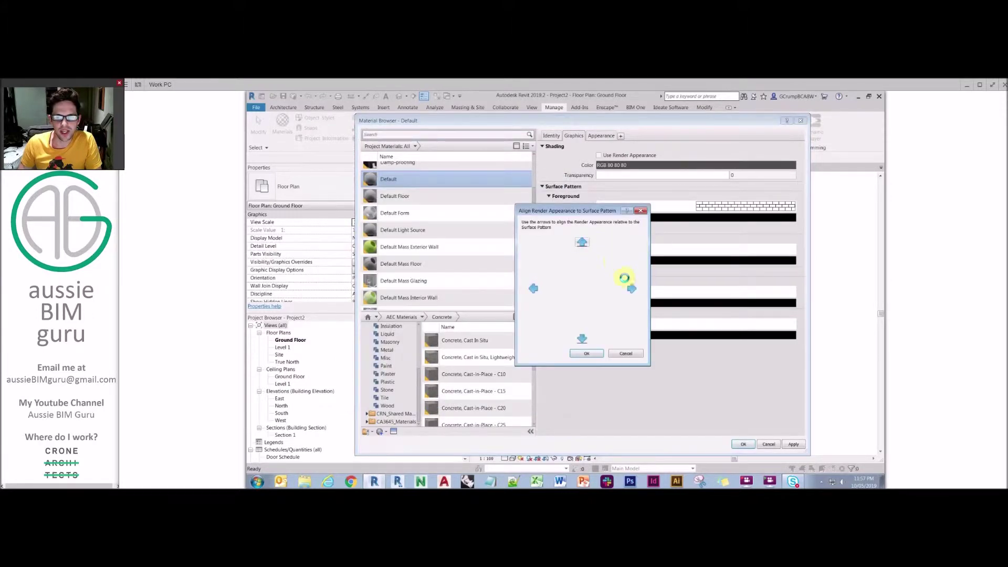
{"action": "left_click", "coordinate": [626, 354]}
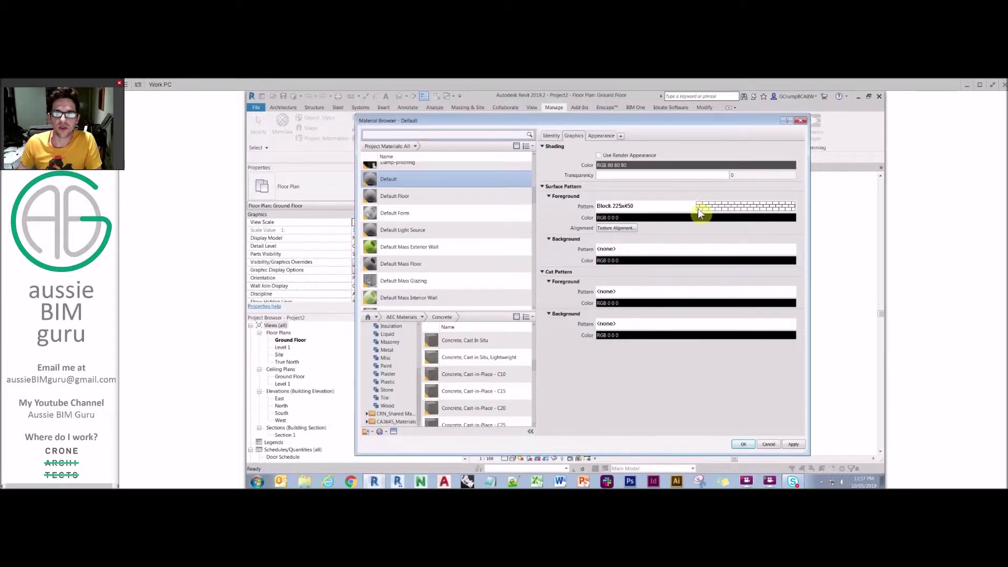
{"action": "left_click", "coordinate": [602, 136]}
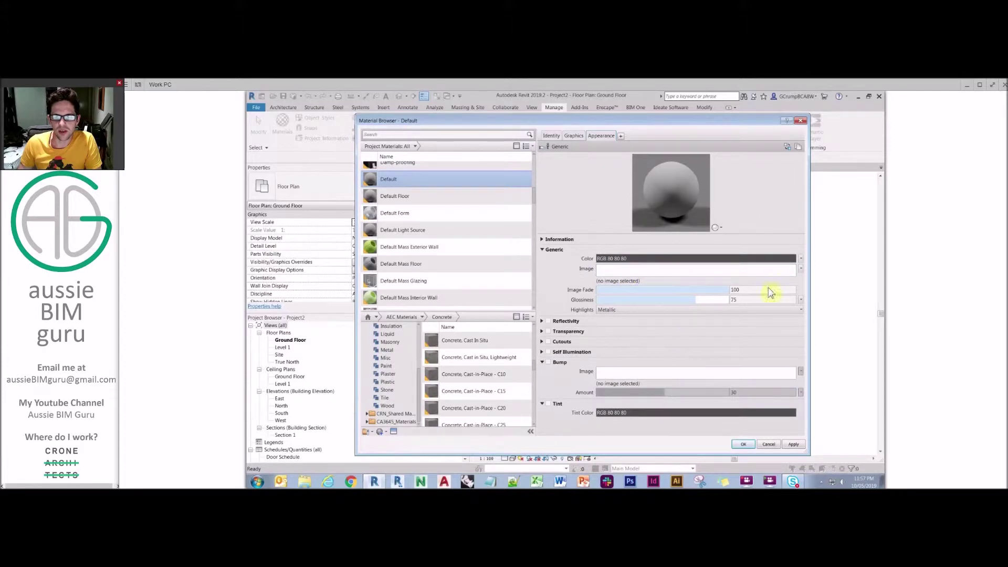
{"action": "left_click", "coordinate": [801, 270]}
{"action": "left_click", "coordinate": [775, 281]}
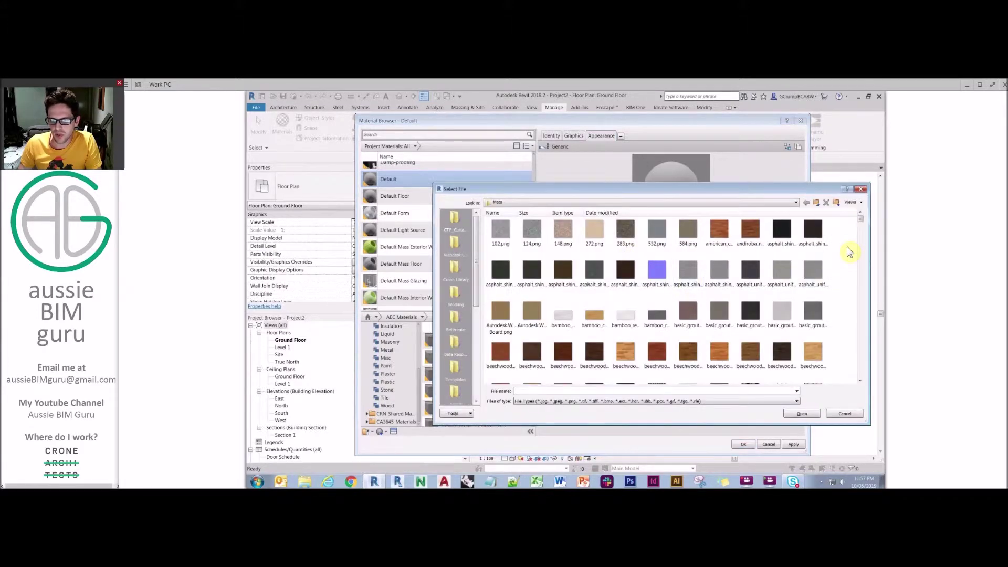
Load Finishes.Flooring.Tile.Square.Terra Cotta.bump.png as the appearance image at a 600 mm sample size.
{"action": "scroll", "coordinate": [863, 263], "scroll_direction": "down", "scroll_amount": 5}
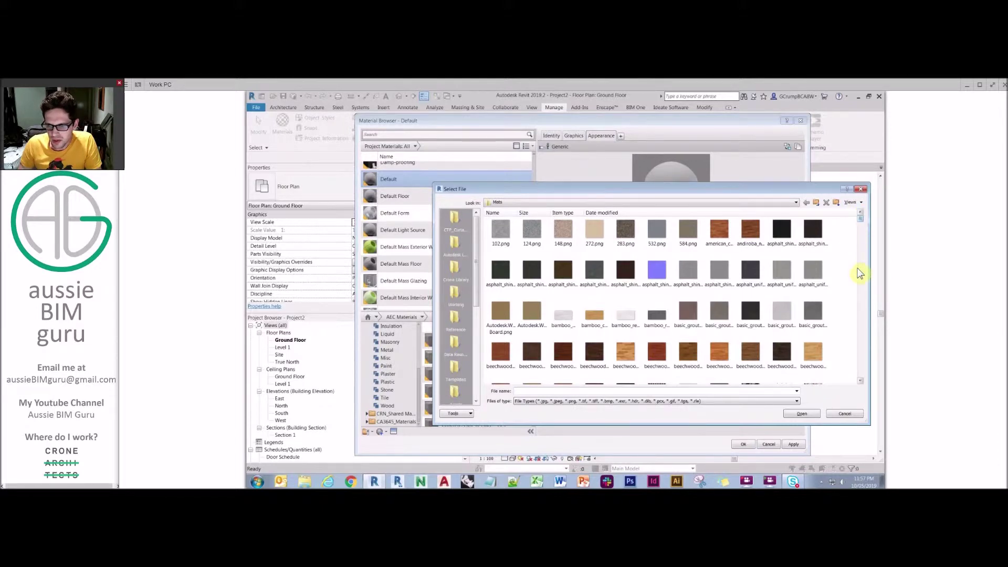
{"action": "scroll", "coordinate": [862, 280], "scroll_direction": "down", "scroll_amount": 10}
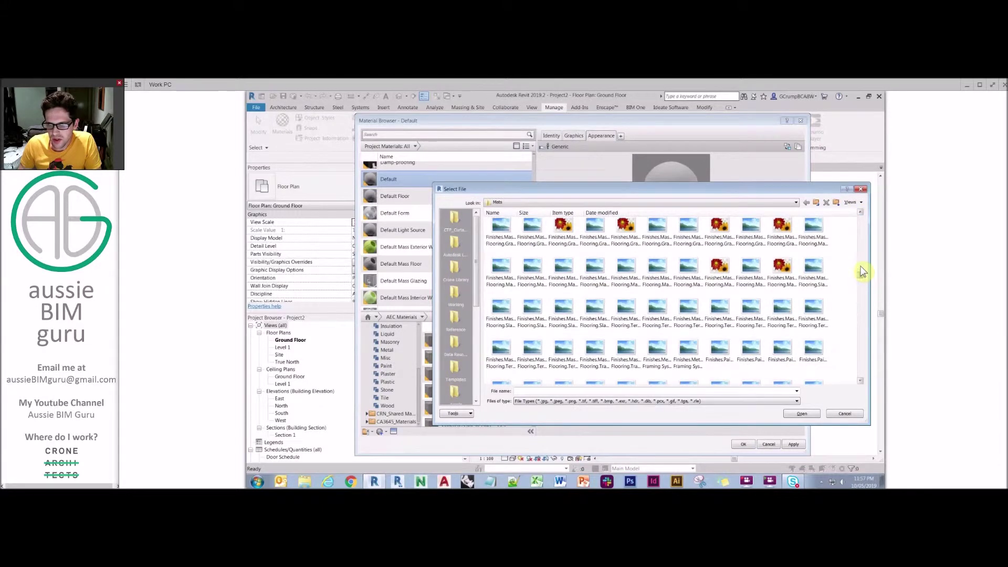
{"action": "scroll", "coordinate": [862, 267], "scroll_direction": "down", "scroll_amount": 10}
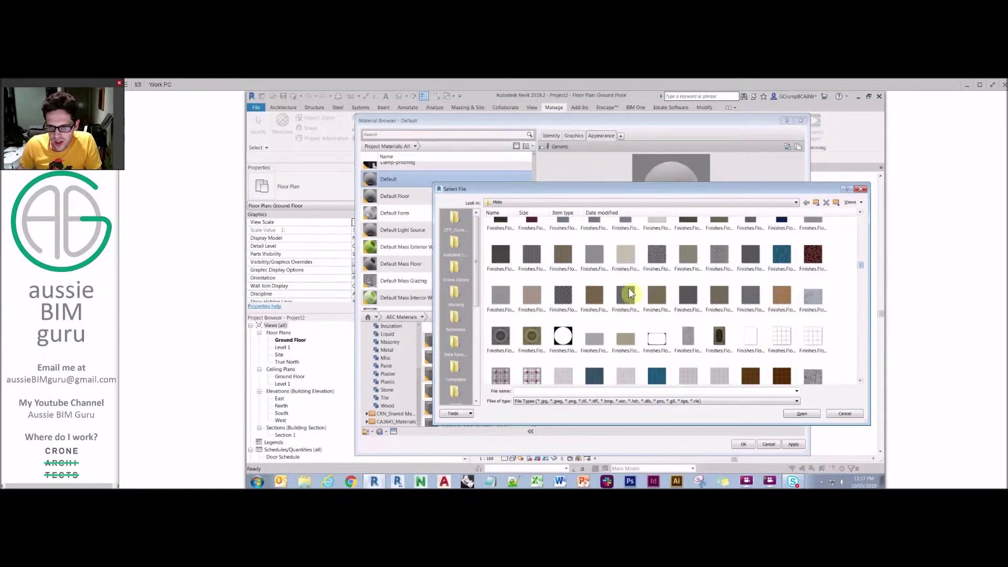
{"action": "left_click", "coordinate": [689, 376]}
{"action": "scroll", "coordinate": [683, 367], "scroll_direction": "down", "scroll_amount": 2}
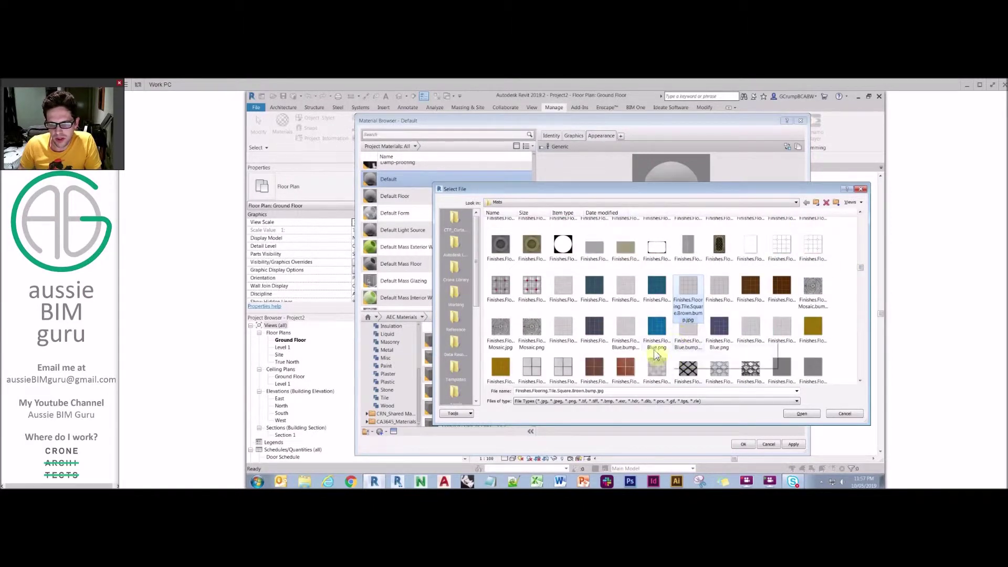
{"action": "left_click", "coordinate": [563, 367]}
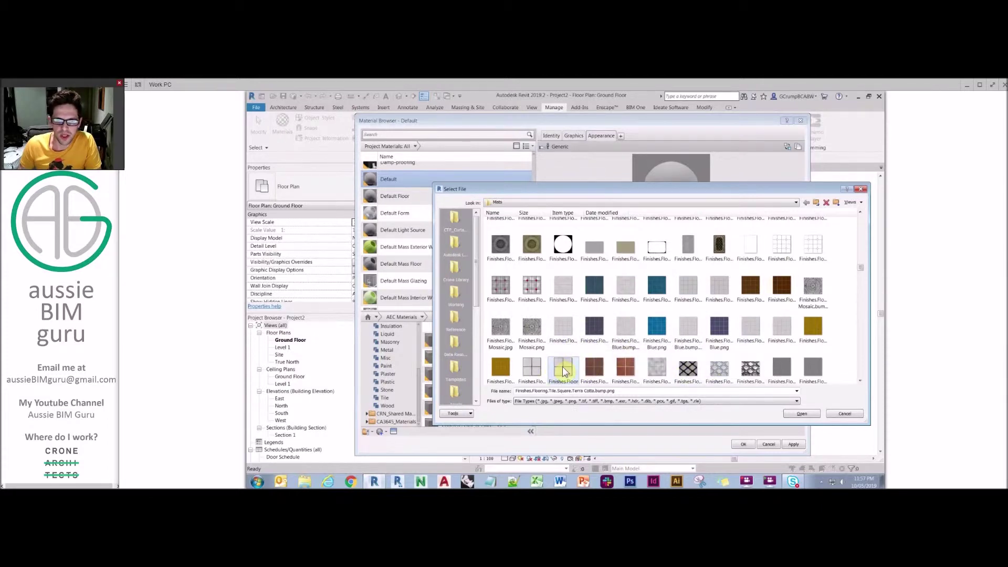
{"action": "double_click", "coordinate": [562, 368]}
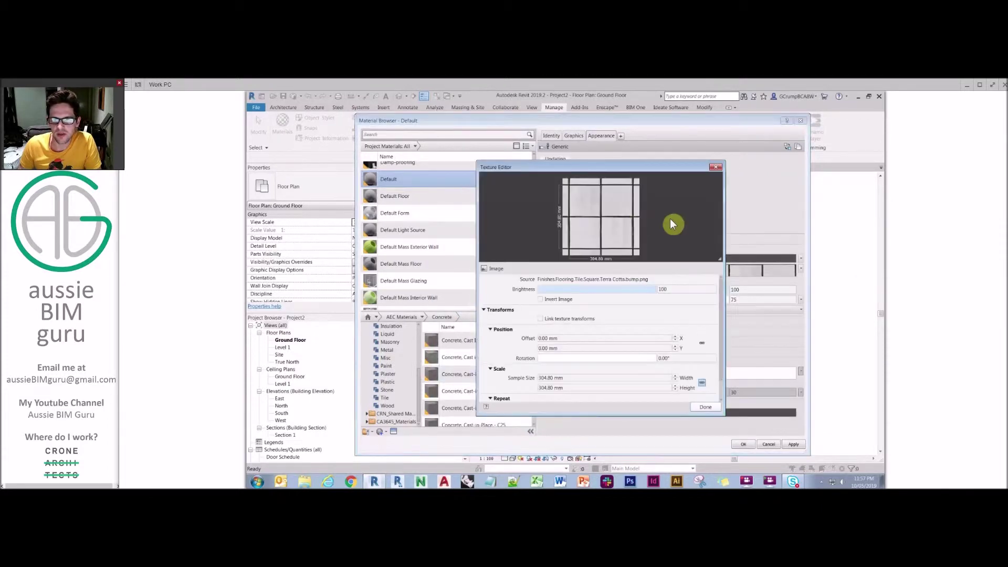
{"action": "left_click", "coordinate": [614, 379]}
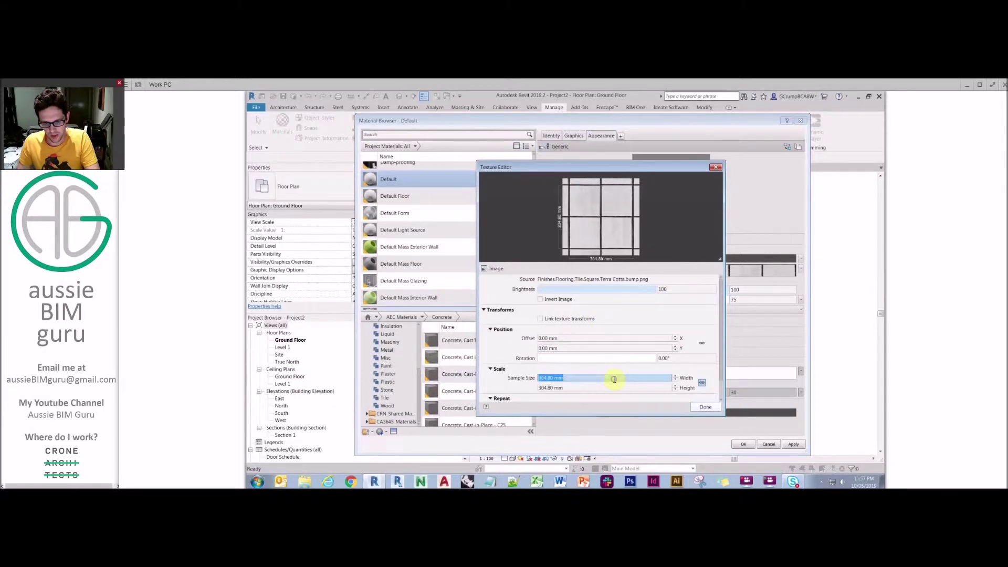
{"action": "key", "text": "Return"}
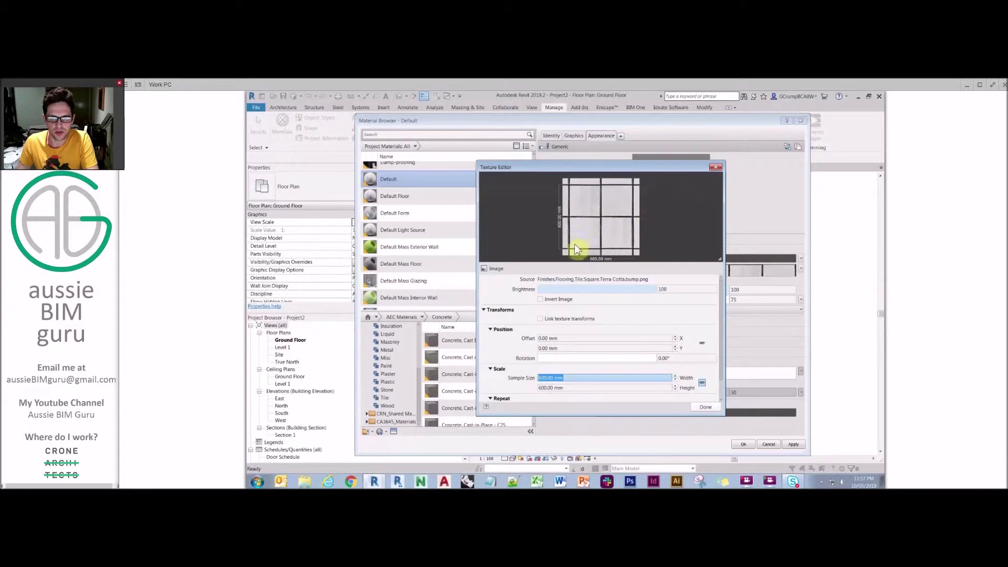
{"action": "left_click", "coordinate": [706, 407]}
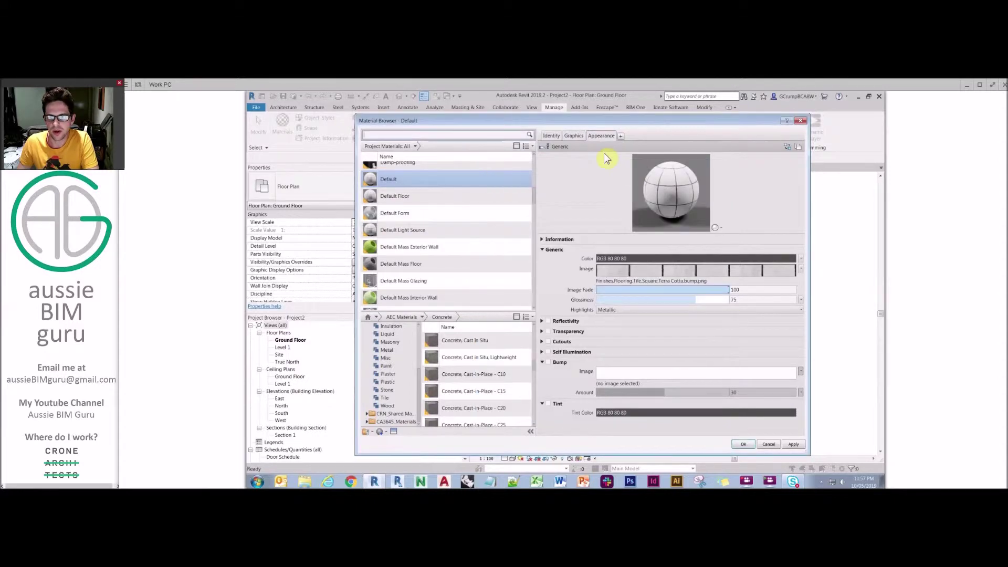
From the surface pattern list, start a new fill pattern named '300mm Squares'.
{"action": "left_click", "coordinate": [573, 136]}
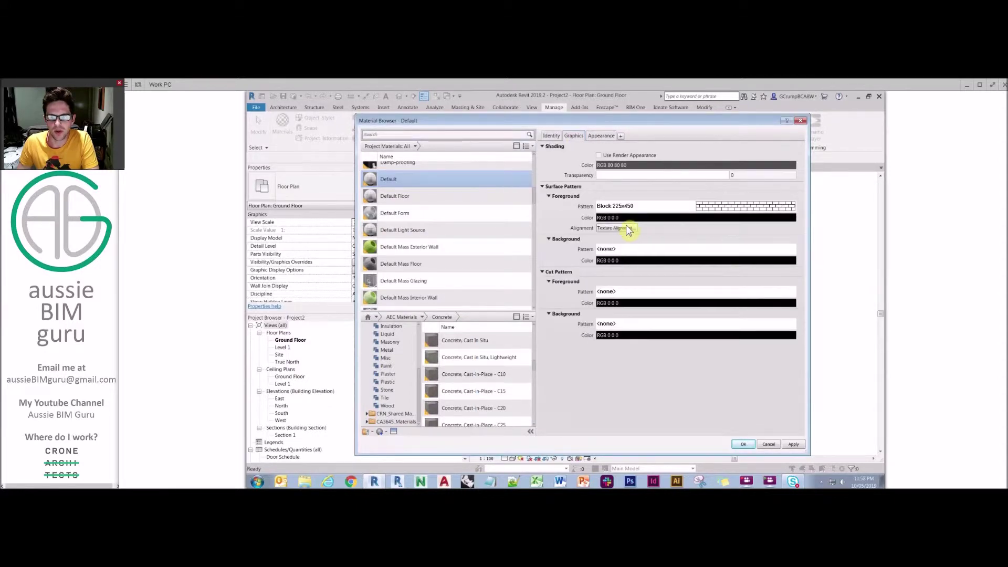
{"action": "left_click", "coordinate": [645, 208]}
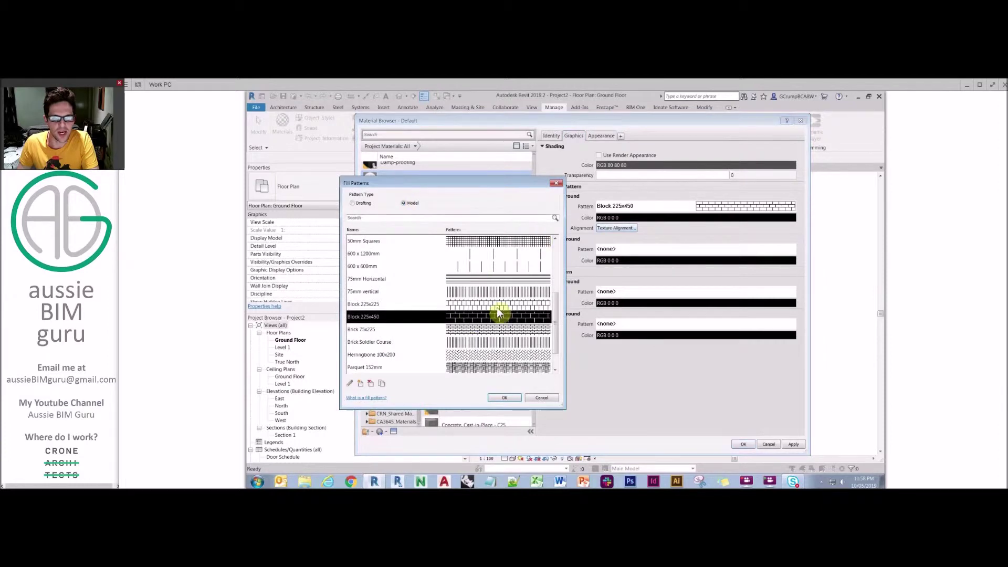
{"action": "left_click", "coordinate": [556, 243]}
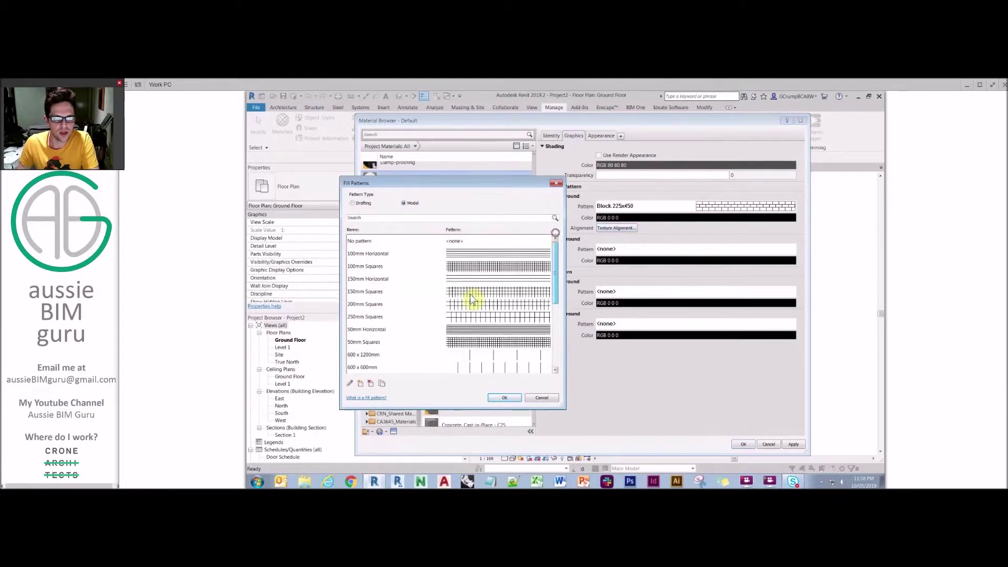
{"action": "left_click", "coordinate": [379, 317]}
{"action": "left_click", "coordinate": [360, 383]}
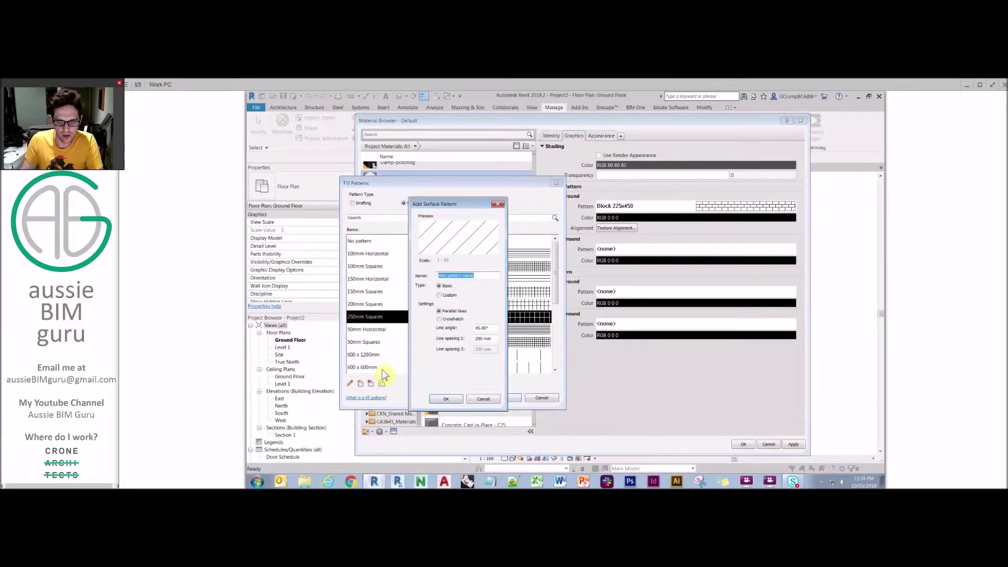
{"action": "type", "text": "300mm"}
{"action": "key", "text": "Caps_Lock"}
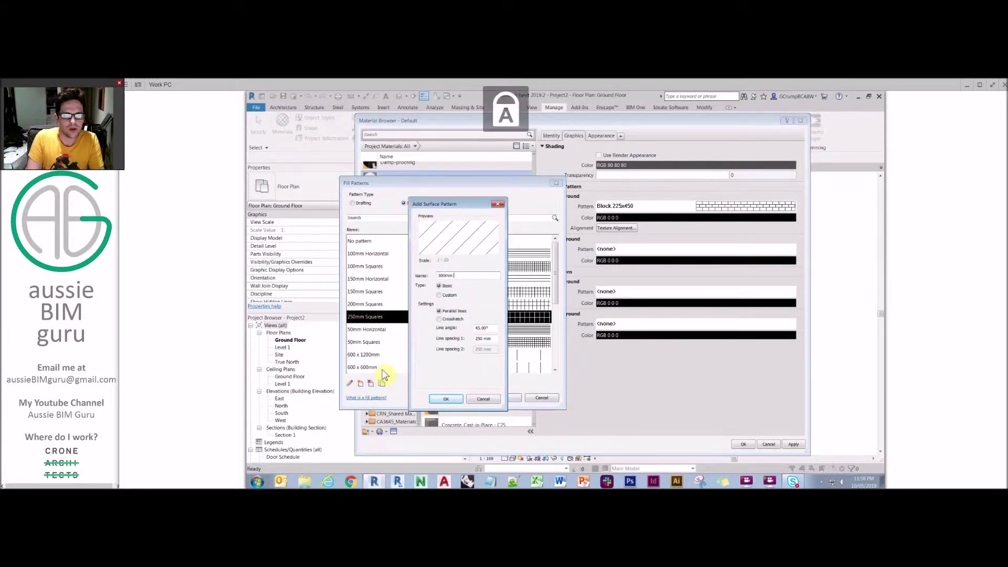
{"action": "type", "text": "00mm Square"}
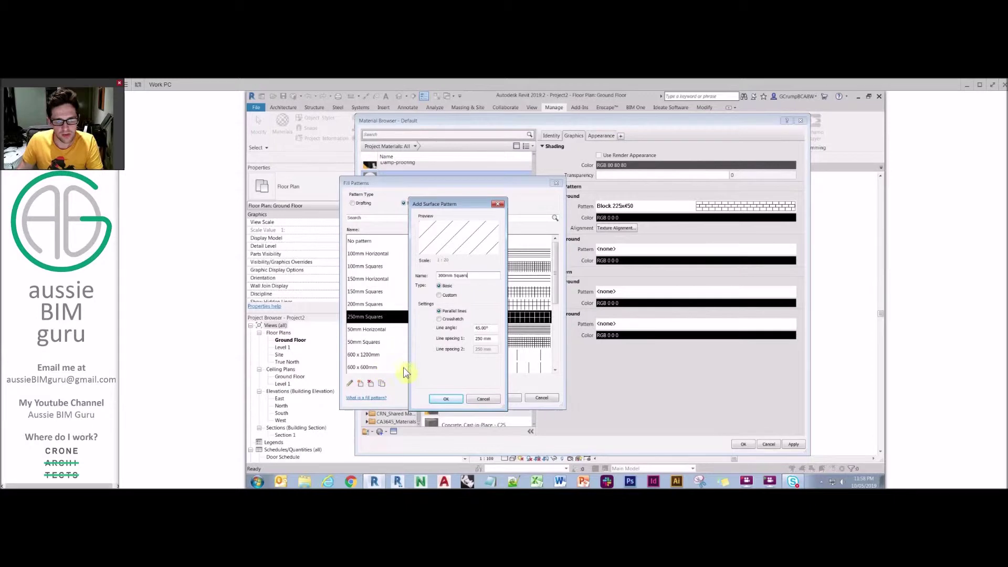
{"action": "type", "text": "s"}
Make it a crosshatch at angle 0 with 300 spacings and apply it as the surface pattern.
{"action": "left_click", "coordinate": [439, 319]}
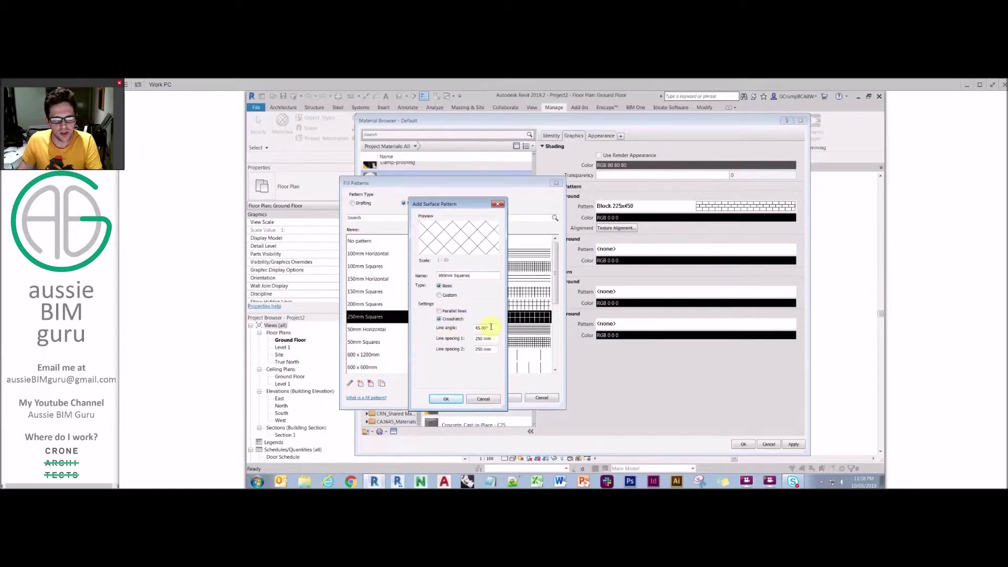
{"action": "double_click", "coordinate": [481, 327]}
{"action": "type", "text": "0"}
{"action": "key", "text": "Tab"}
{"action": "type", "text": "300"}
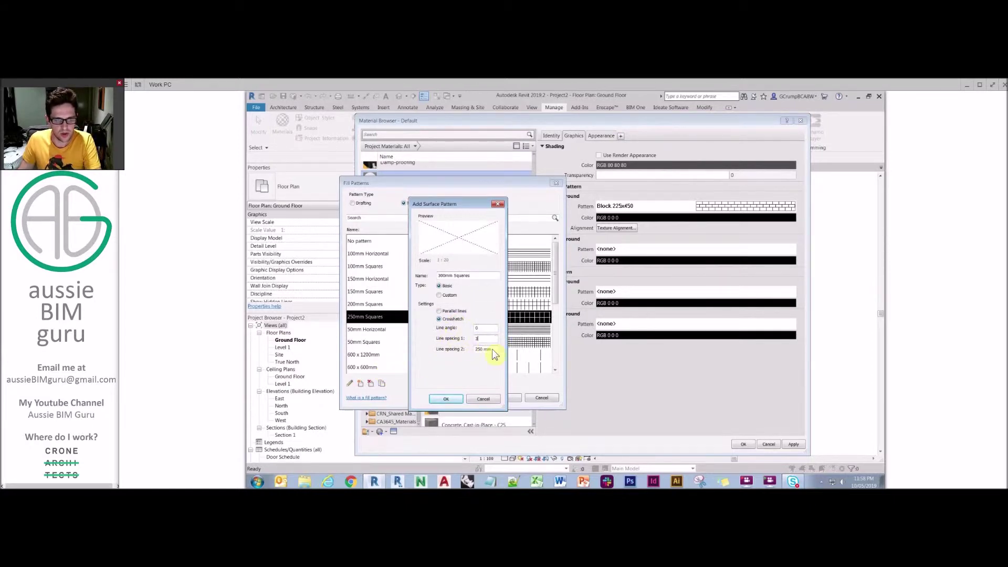
{"action": "key", "text": "Tab"}
{"action": "type", "text": "300"}
{"action": "left_click", "coordinate": [446, 401]}
{"action": "left_click", "coordinate": [506, 398]}
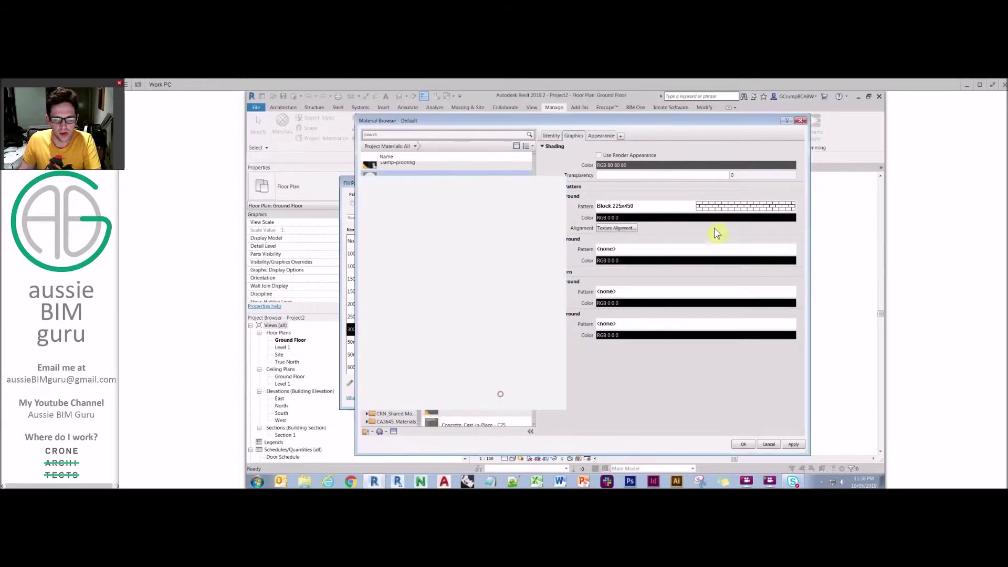
{"action": "left_click", "coordinate": [622, 229]}
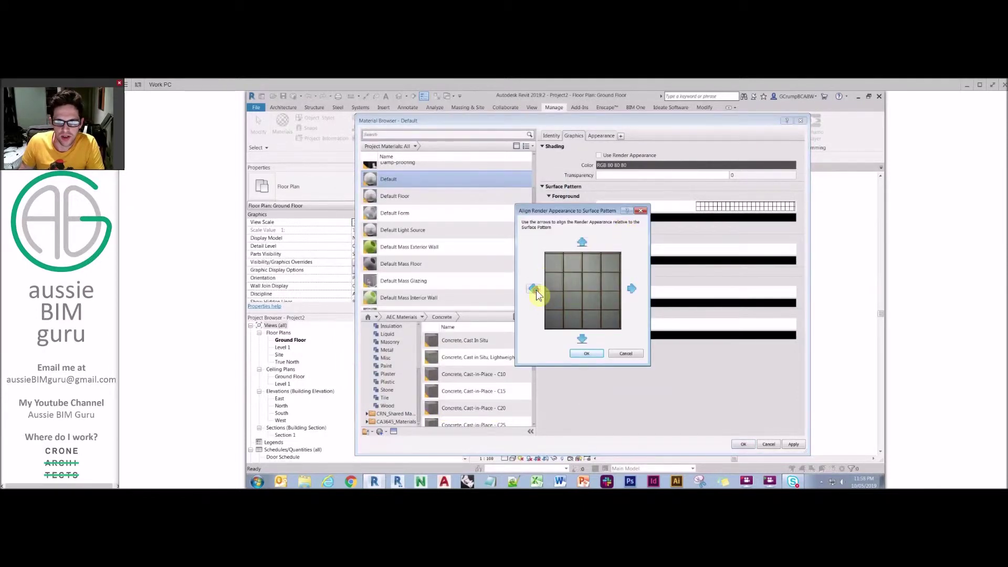
Nudge the tile render texture onto the 300mm Squares grid and accept the alignment.
{"action": "left_click", "coordinate": [634, 290]}
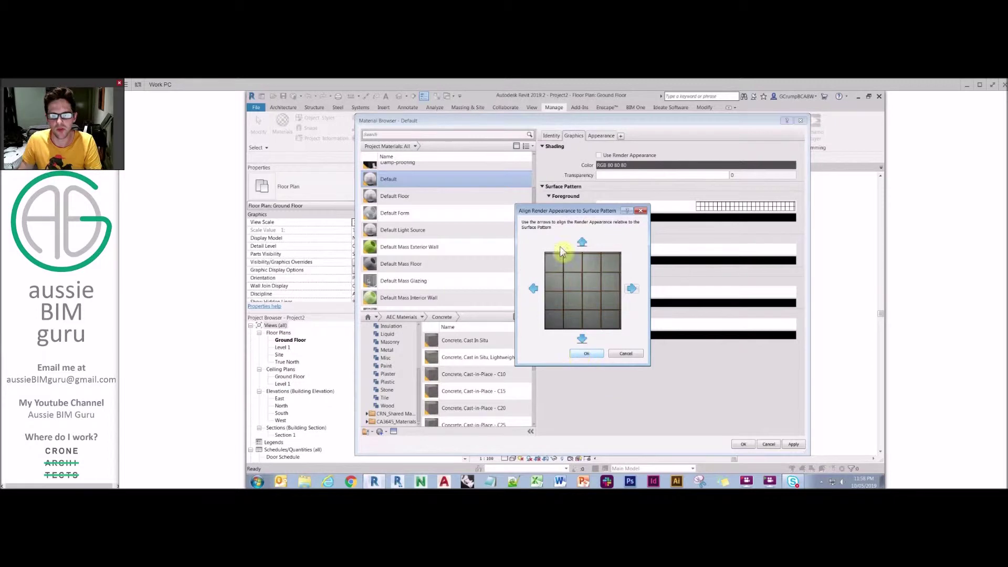
{"action": "left_click", "coordinate": [588, 354]}
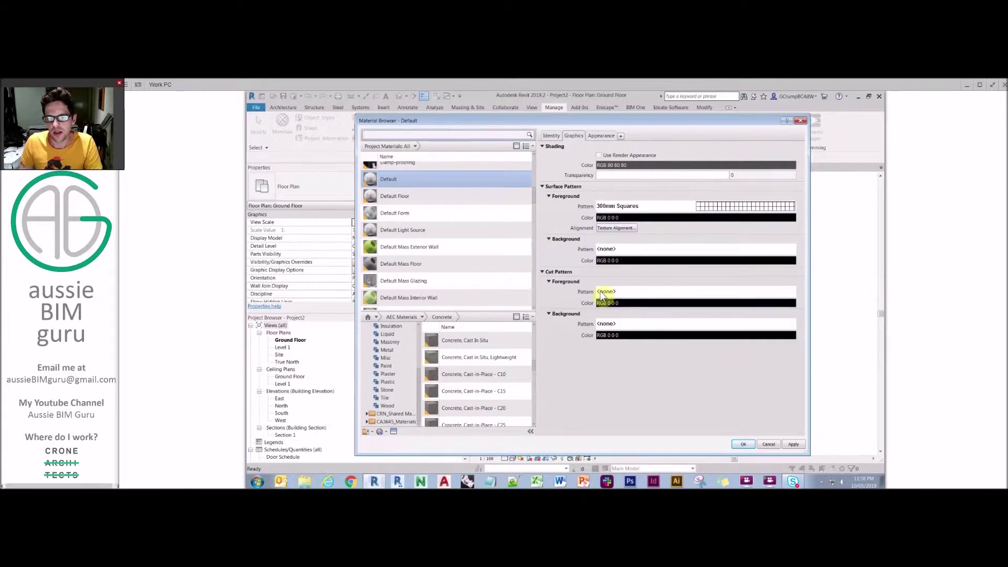
{"action": "left_click", "coordinate": [625, 292]}
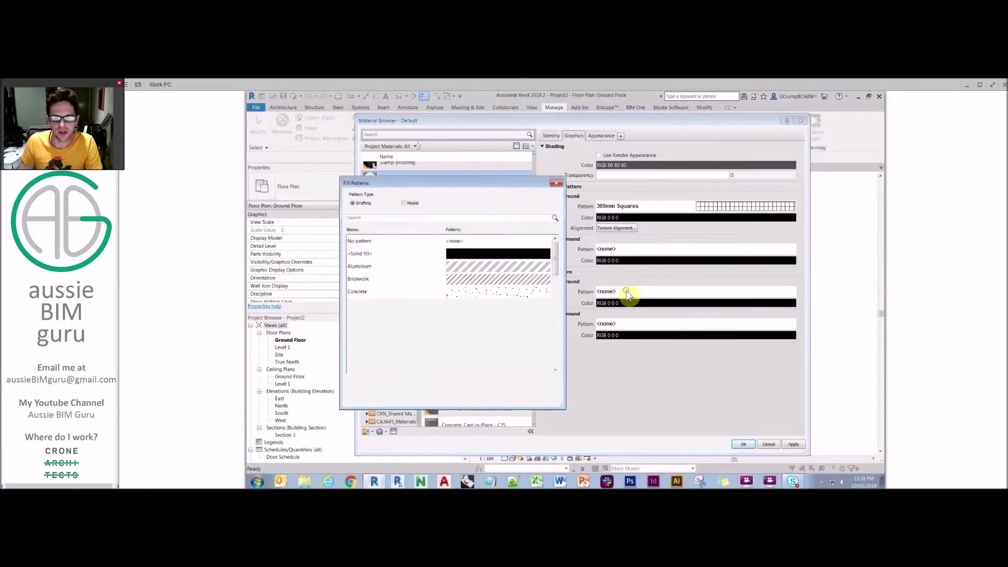
Pick Brickwork in the Fill Patterns dialog and apply it as the cut foreground pattern.
{"action": "left_click", "coordinate": [412, 205]}
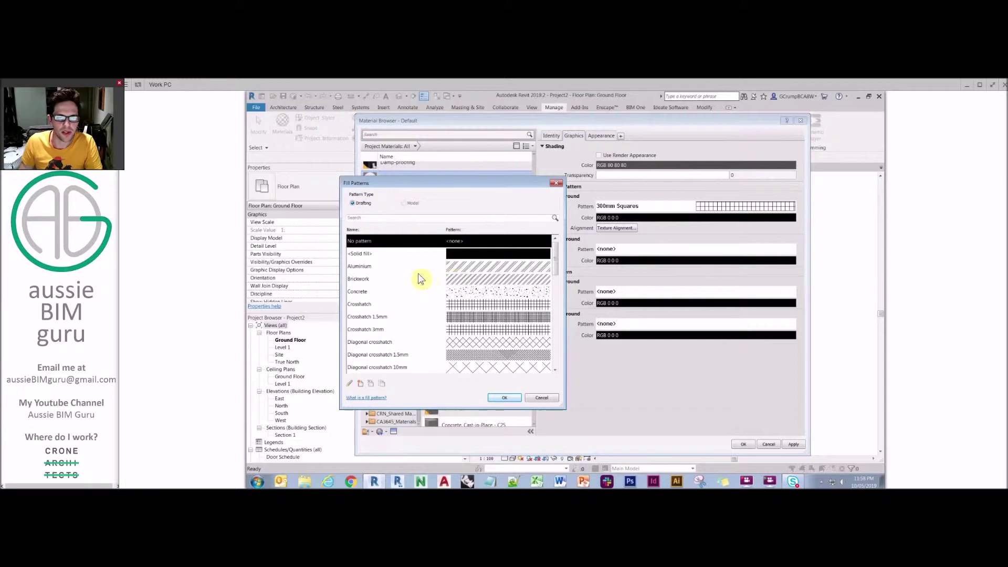
{"action": "left_click", "coordinate": [473, 280]}
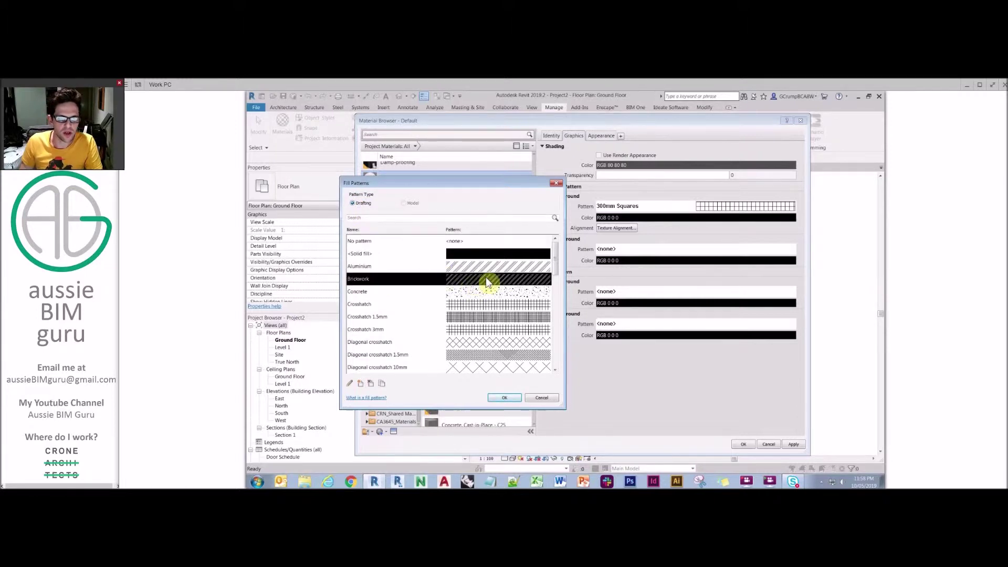
{"action": "left_click", "coordinate": [505, 398]}
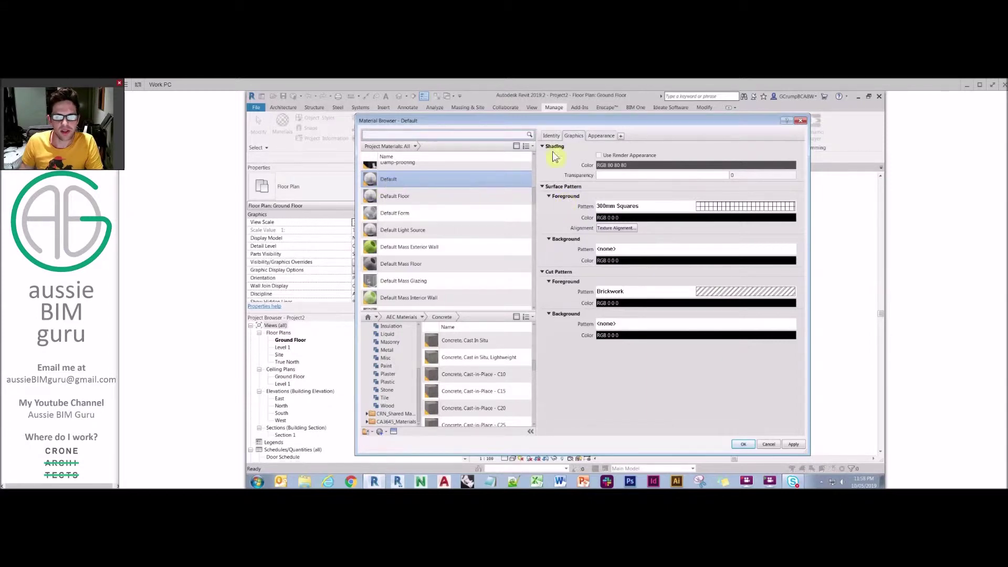
{"action": "left_click", "coordinate": [600, 136]}
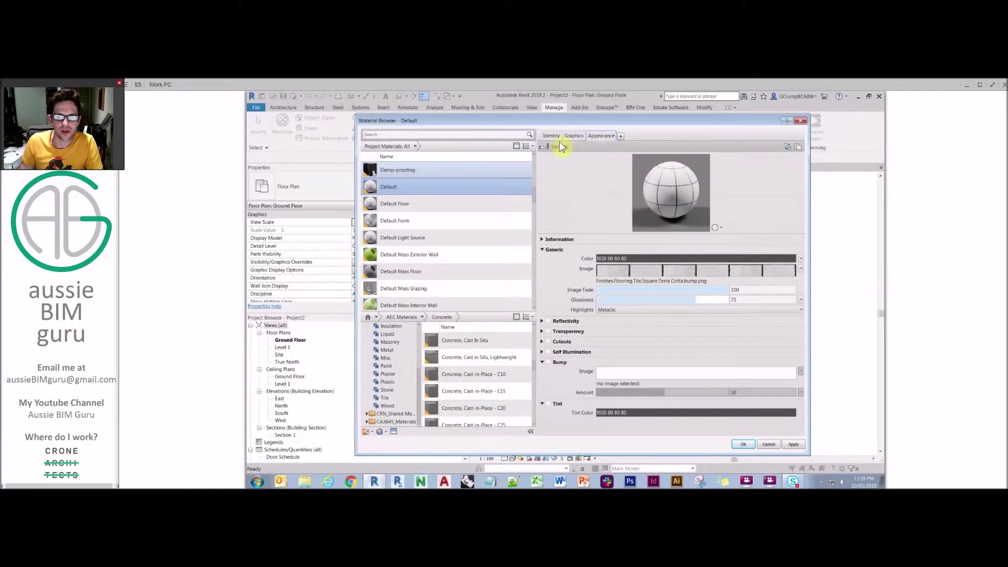
{"action": "left_click", "coordinate": [788, 150]}
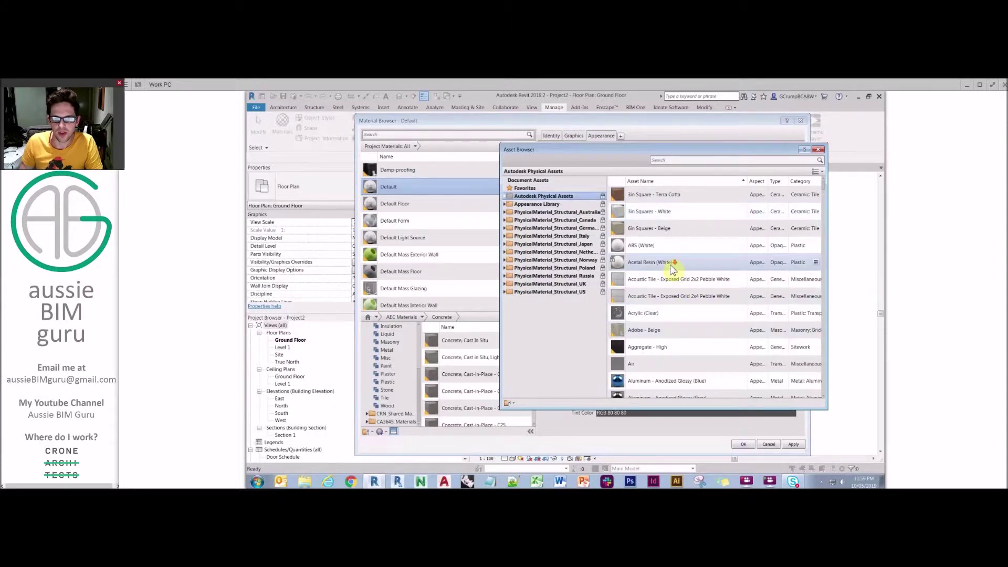
{"action": "scroll", "coordinate": [674, 269], "scroll_direction": "down", "scroll_amount": 2}
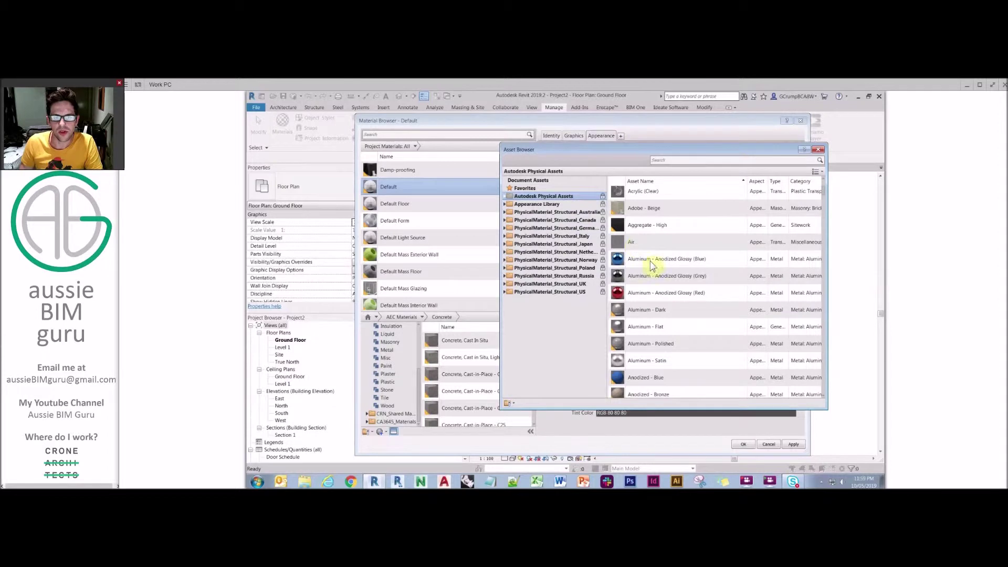
{"action": "scroll", "coordinate": [696, 259], "scroll_direction": "down", "scroll_amount": 2}
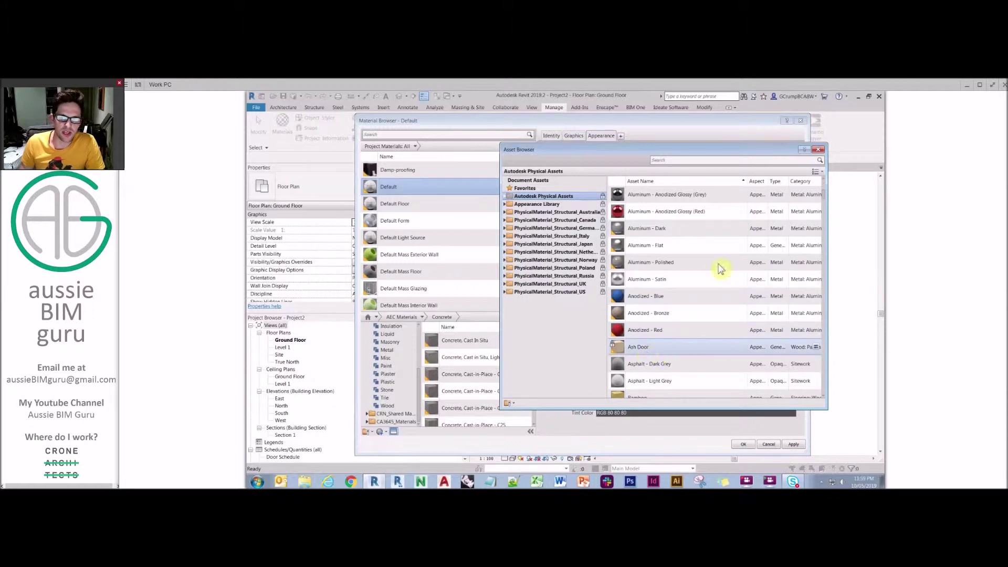
{"action": "left_click", "coordinate": [819, 150]}
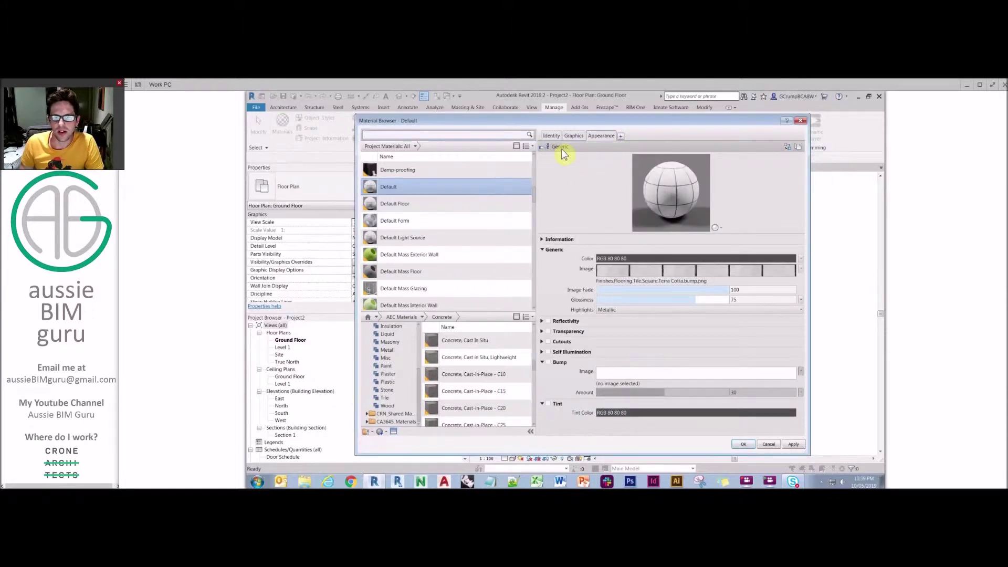
{"action": "left_click", "coordinate": [414, 202]}
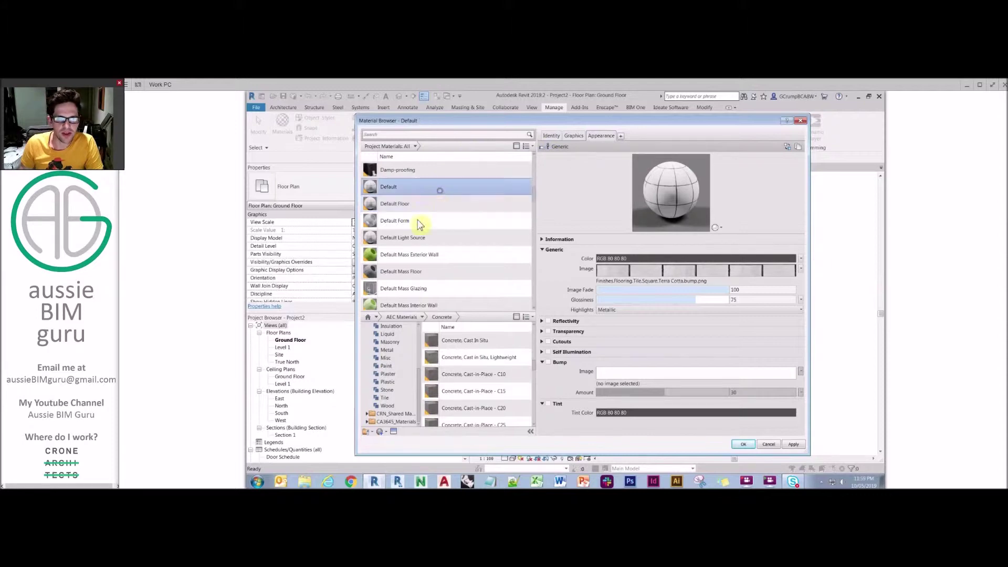
{"action": "key", "text": "Down"}
{"action": "left_click", "coordinate": [424, 187]}
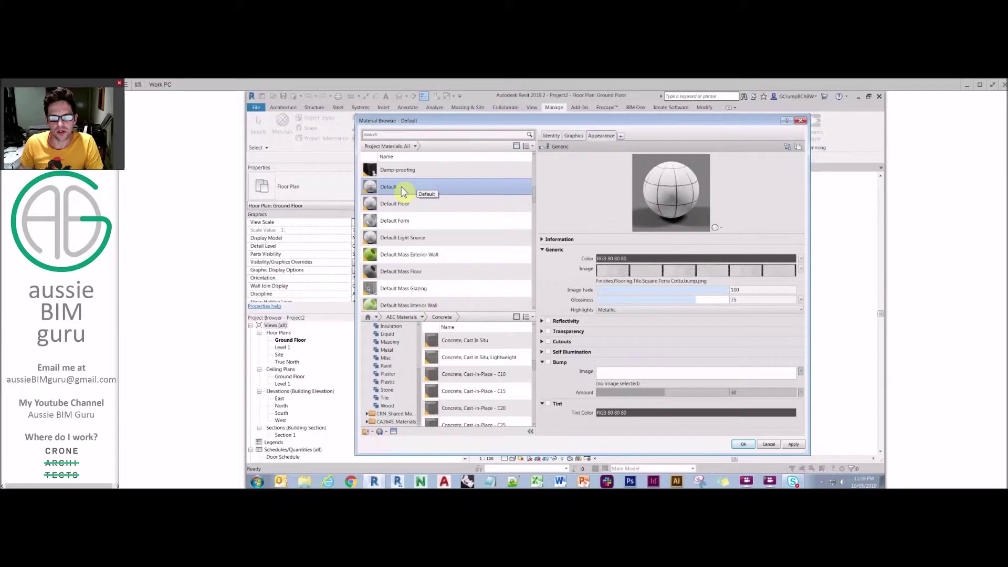
{"action": "left_click", "coordinate": [799, 147]}
Rename the Default material's appearance asset from Generic(6) to 'MyAsset'.
{"action": "left_click", "coordinate": [542, 239]}
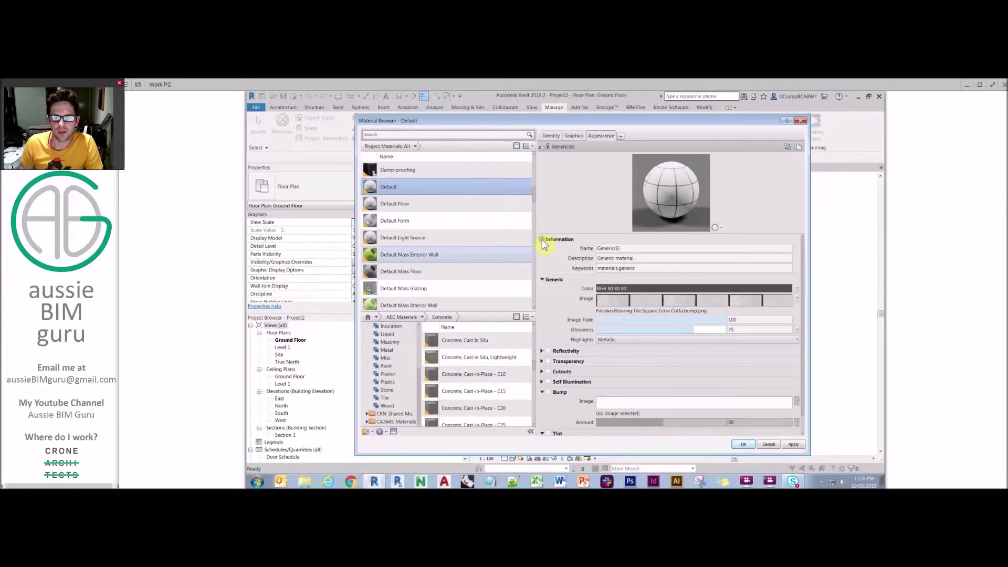
{"action": "left_click", "coordinate": [620, 248]}
{"action": "double_click", "coordinate": [628, 249]}
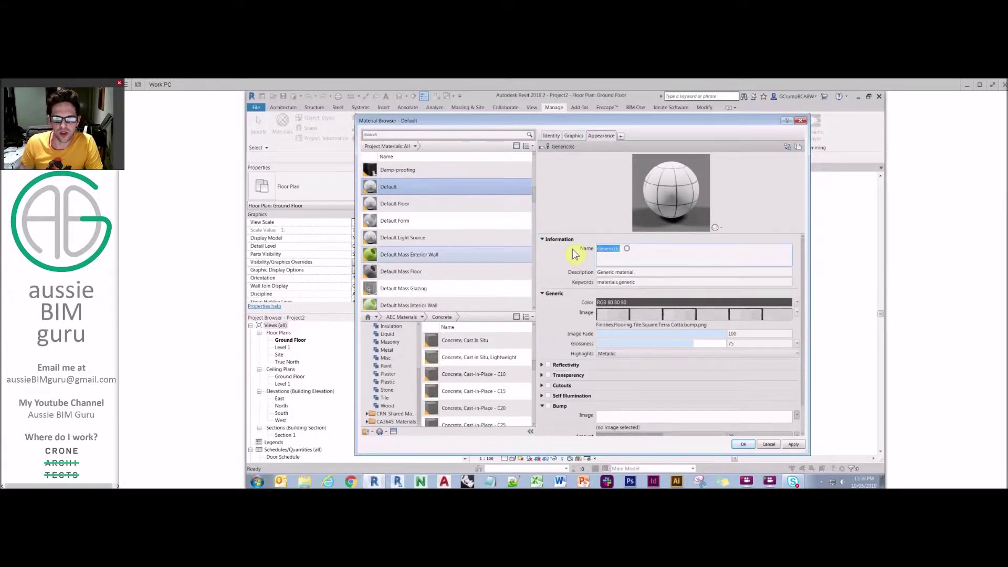
{"action": "type", "text": "My"}
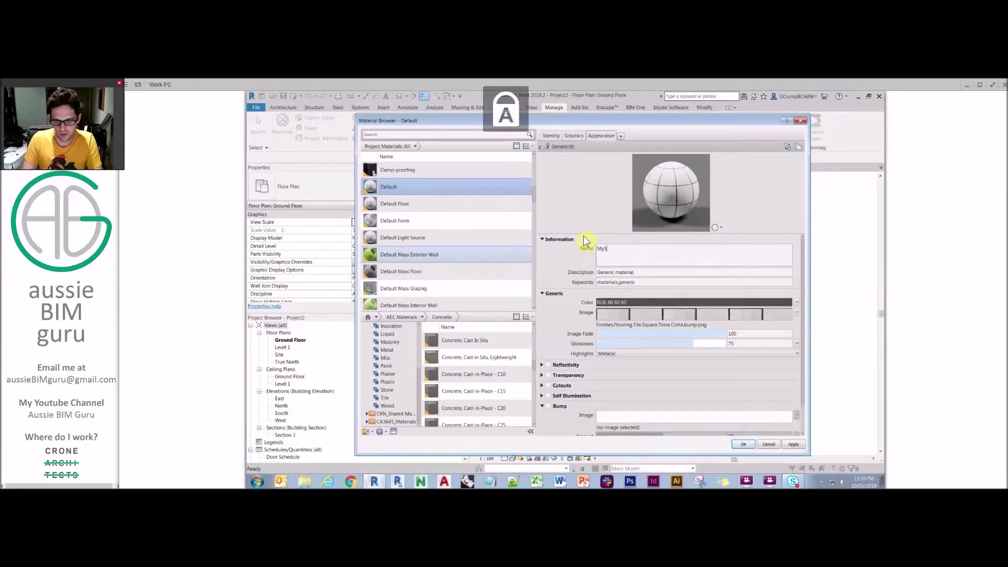
{"action": "type", "text": "Asset"}
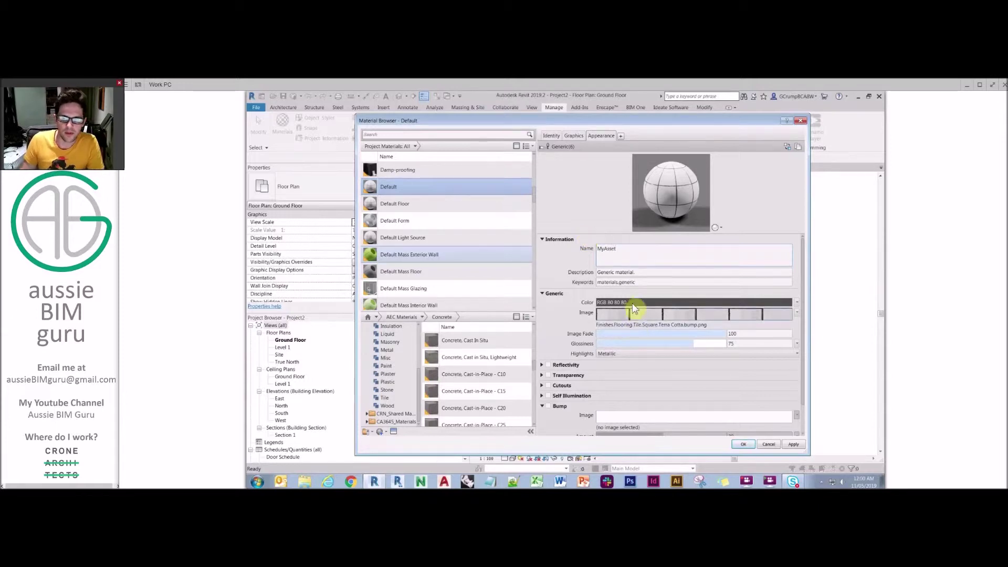
{"action": "left_click", "coordinate": [632, 302]}
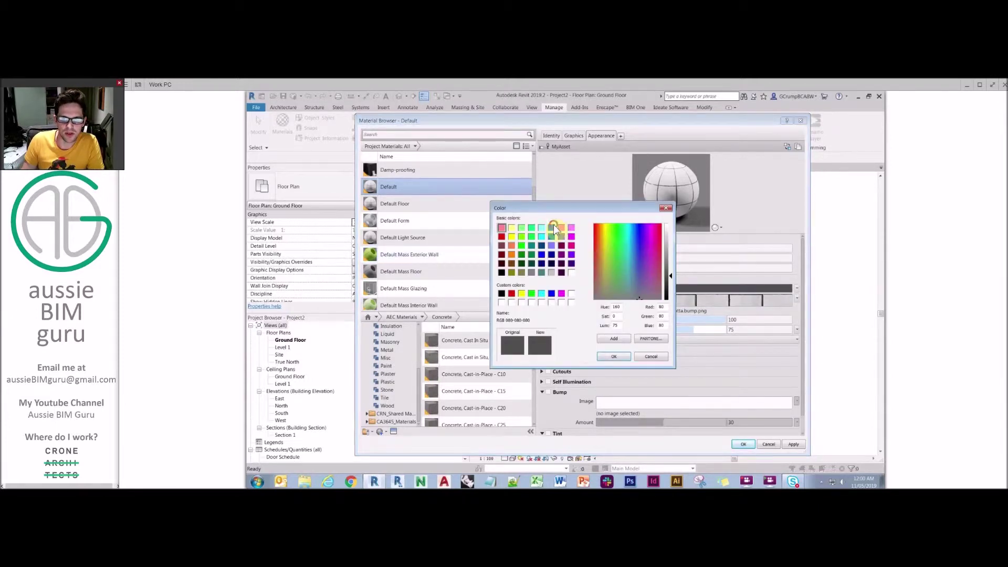
Colour the asset blue, RGB 0 128 255, and set Image Fade to 50.
{"action": "left_click", "coordinate": [552, 227]}
{"action": "left_click", "coordinate": [614, 358]}
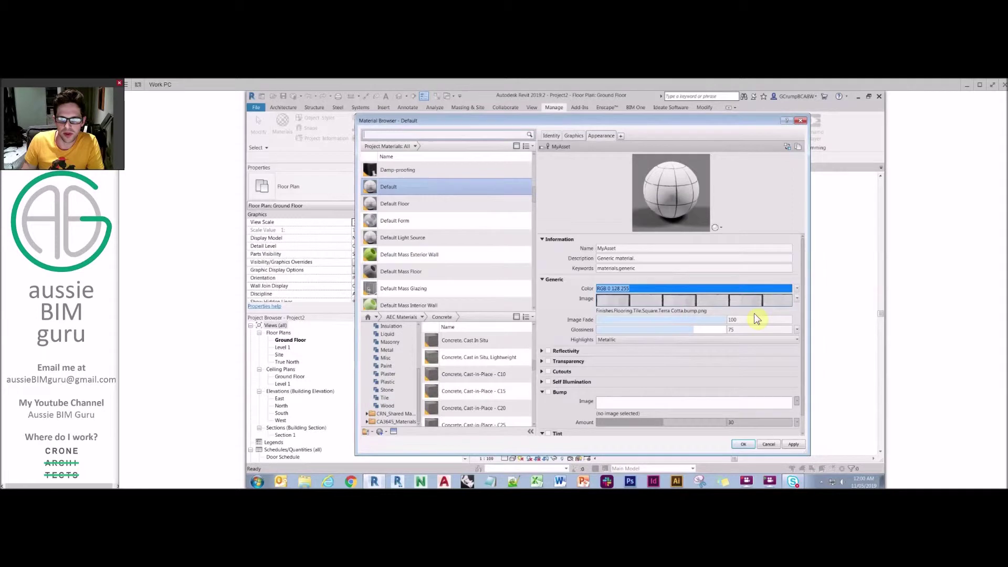
{"action": "left_click", "coordinate": [758, 320]}
{"action": "type", "text": "50"}
{"action": "key", "text": "Tab"}
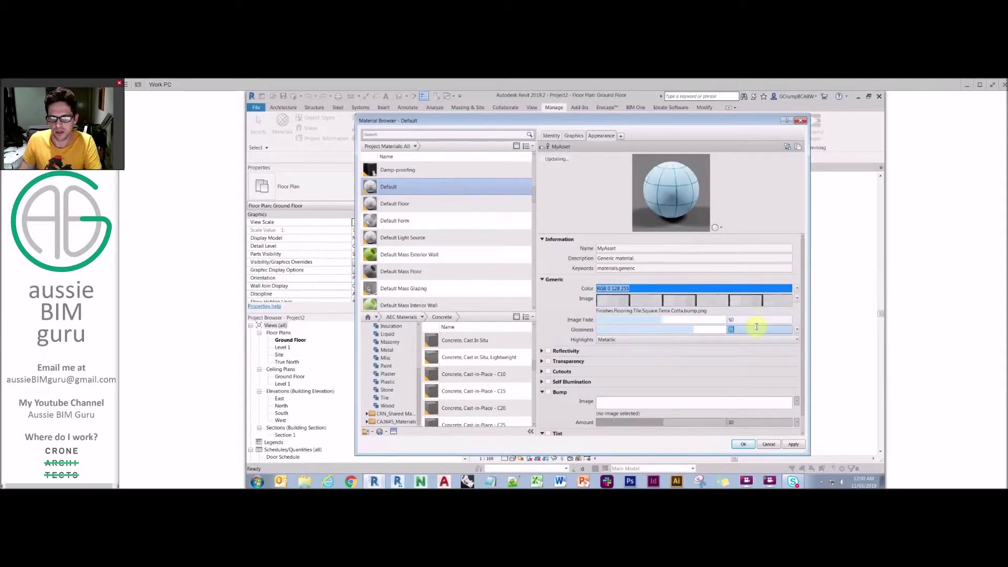
{"action": "left_click", "coordinate": [402, 190]}
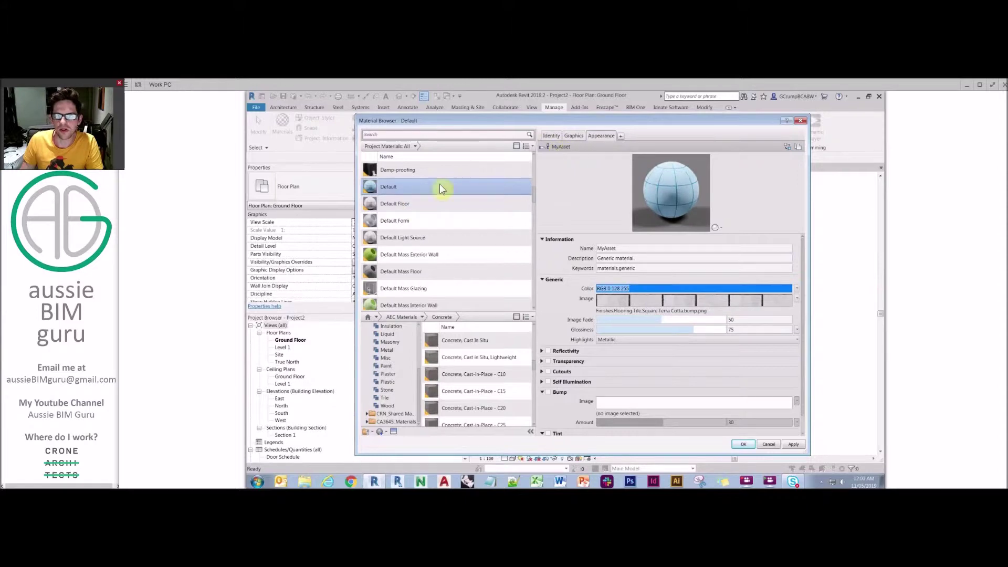
{"action": "left_click", "coordinate": [444, 203]}
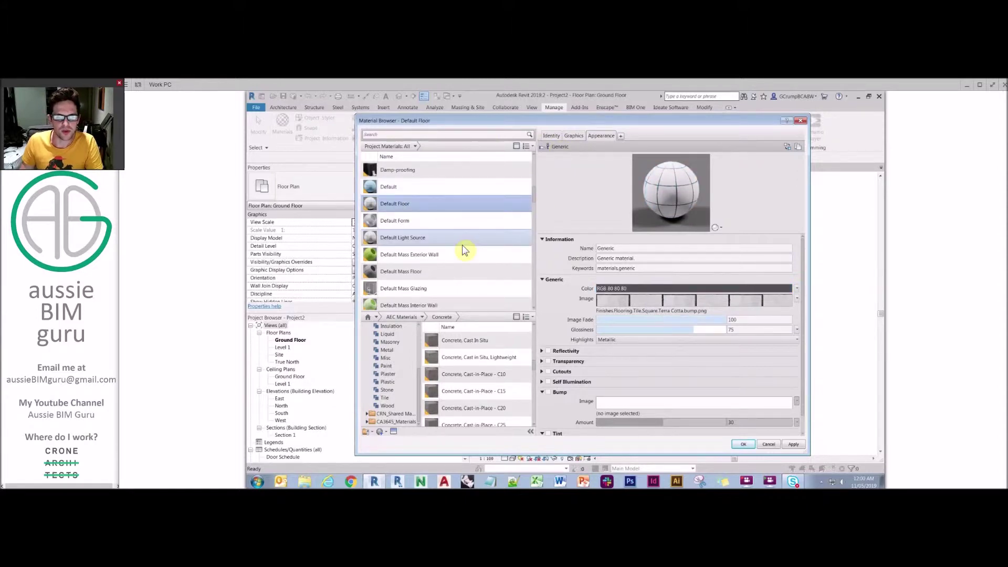
Add the Brick, Cored material from the AEC Masonry library to the project.
{"action": "scroll", "coordinate": [532, 225], "scroll_direction": "down", "scroll_amount": 1}
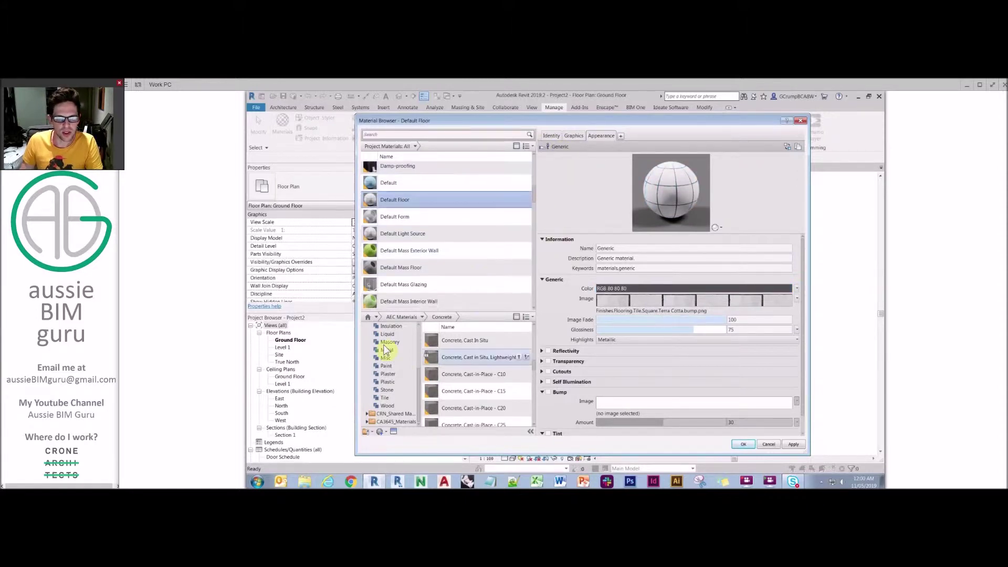
{"action": "left_click", "coordinate": [388, 342]}
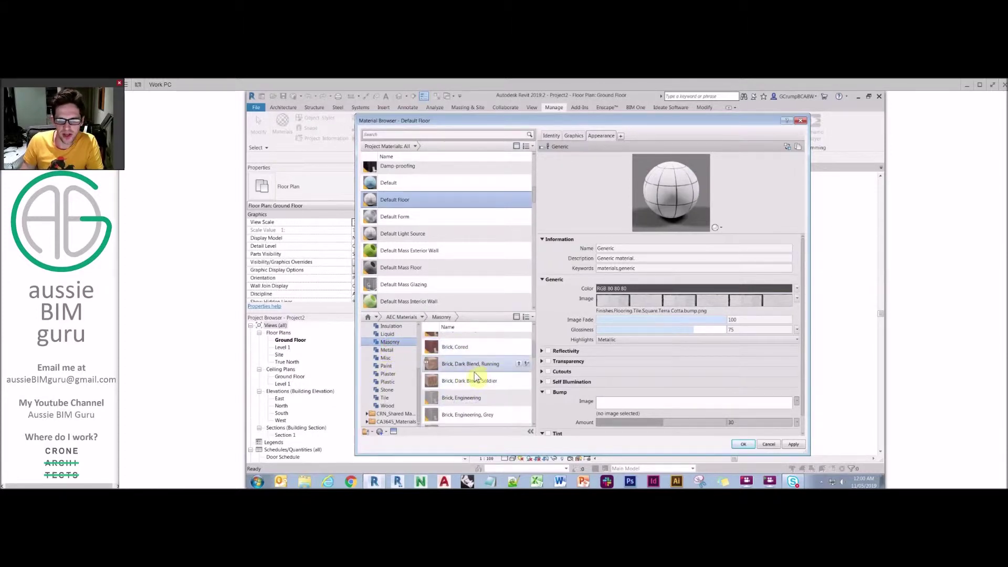
{"action": "left_click", "coordinate": [468, 349]}
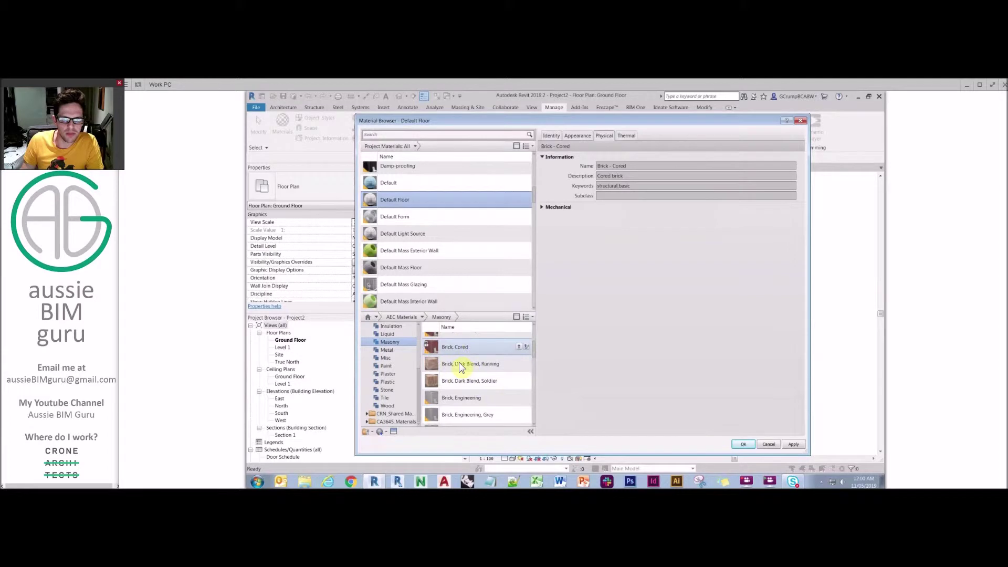
{"action": "scroll", "coordinate": [468, 363], "scroll_direction": "up", "scroll_amount": 1}
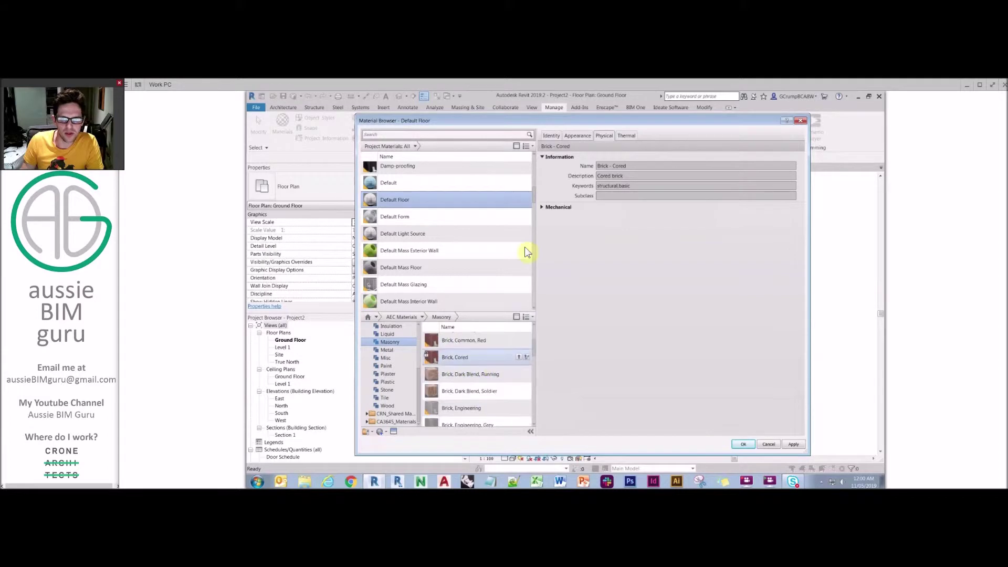
Show Brick, Cored's appearance, view and close its Texture Editor, and locate the bump image.
{"action": "left_click", "coordinate": [579, 137]}
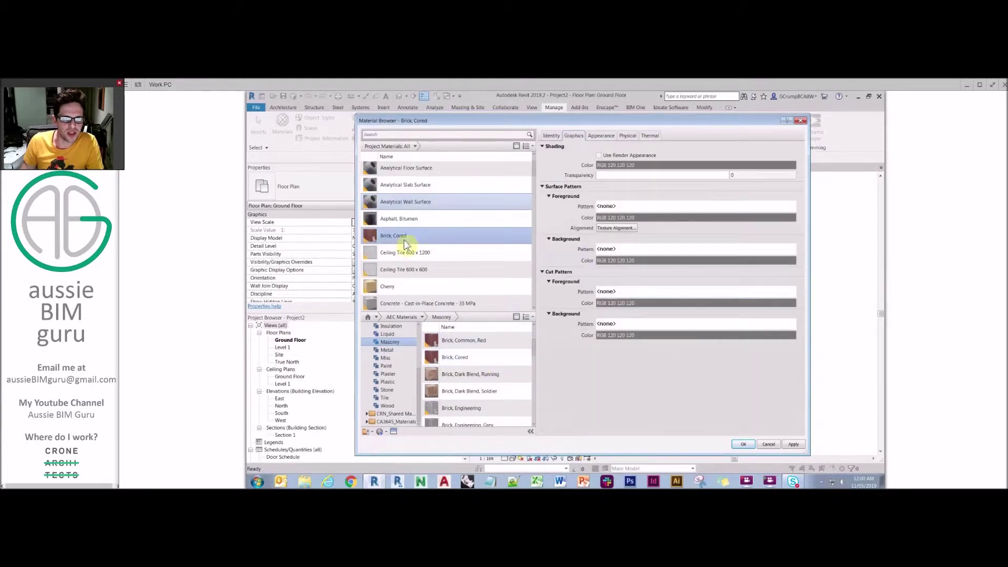
{"action": "left_click", "coordinate": [603, 136]}
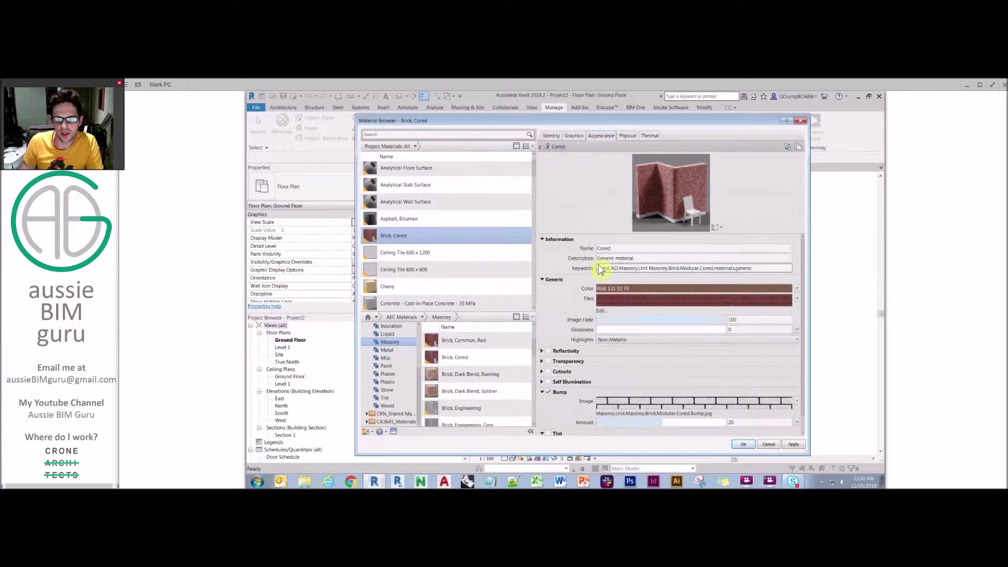
{"action": "left_click", "coordinate": [611, 302]}
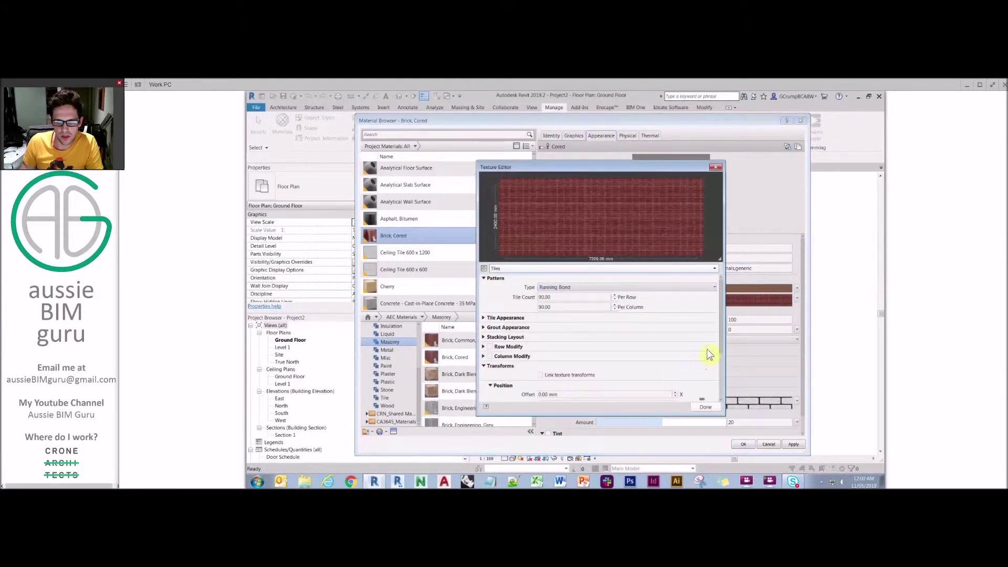
{"action": "left_click_drag", "start_coordinate": [721, 333], "coordinate": [721, 394]}
{"action": "scroll", "coordinate": [707, 296], "scroll_direction": "up", "scroll_amount": 3}
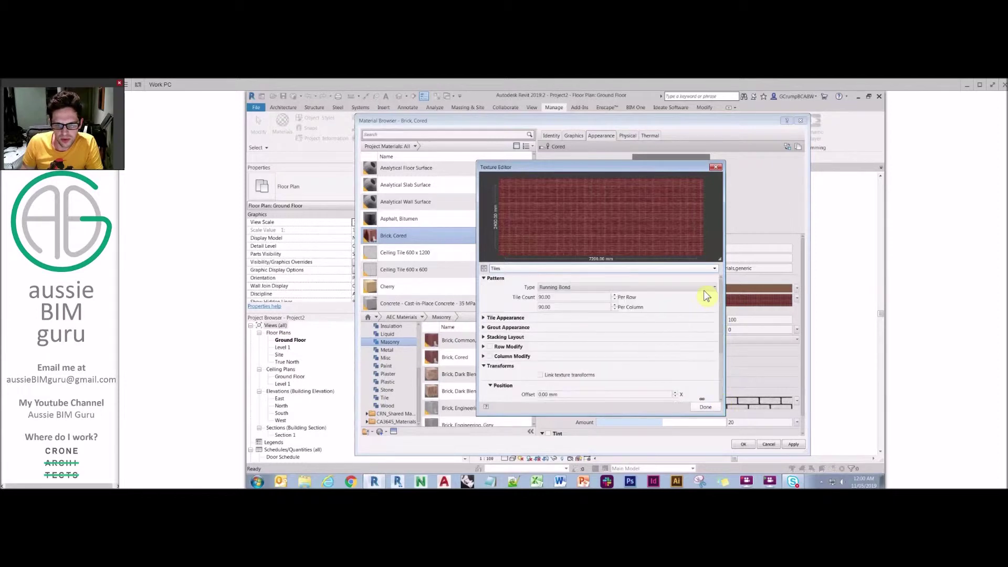
{"action": "left_click", "coordinate": [716, 167]}
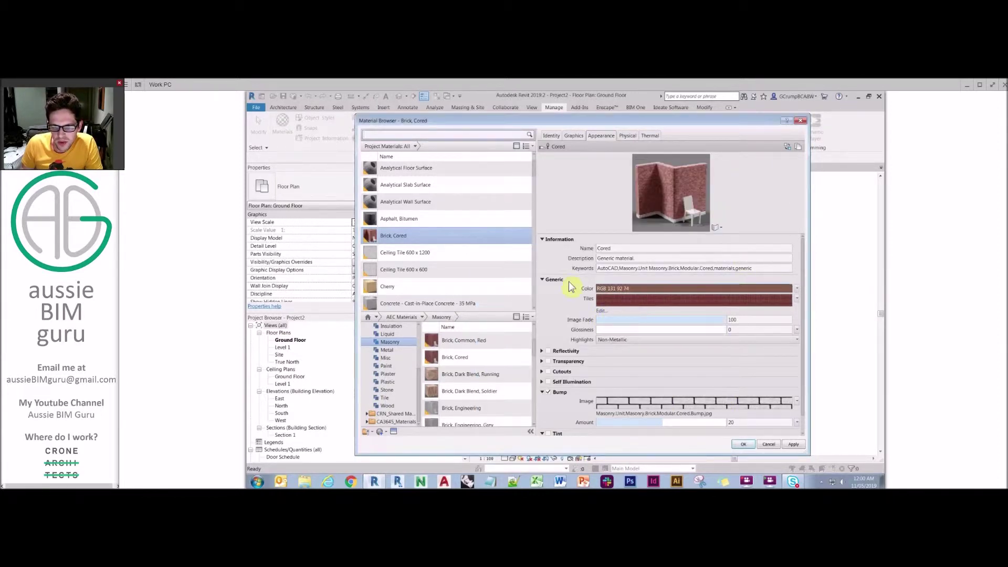
{"action": "left_click", "coordinate": [644, 403]}
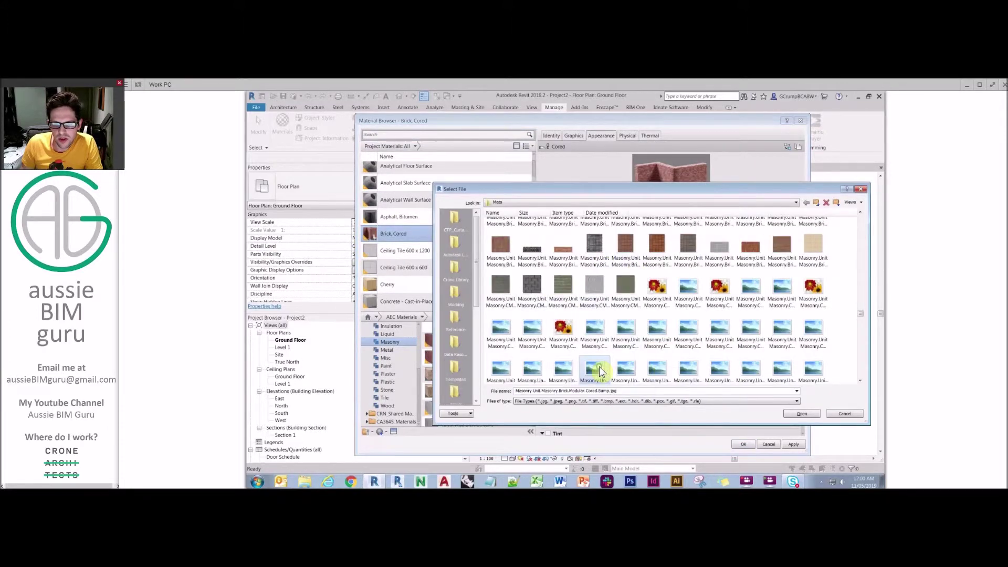
Open Masonry.Unit.Masonry.Brick.Modular.Cored.Bump.jpg in Windows Photo Viewer.
{"action": "right_click", "coordinate": [600, 367]}
{"action": "mouse_move", "coordinate": [645, 224]}
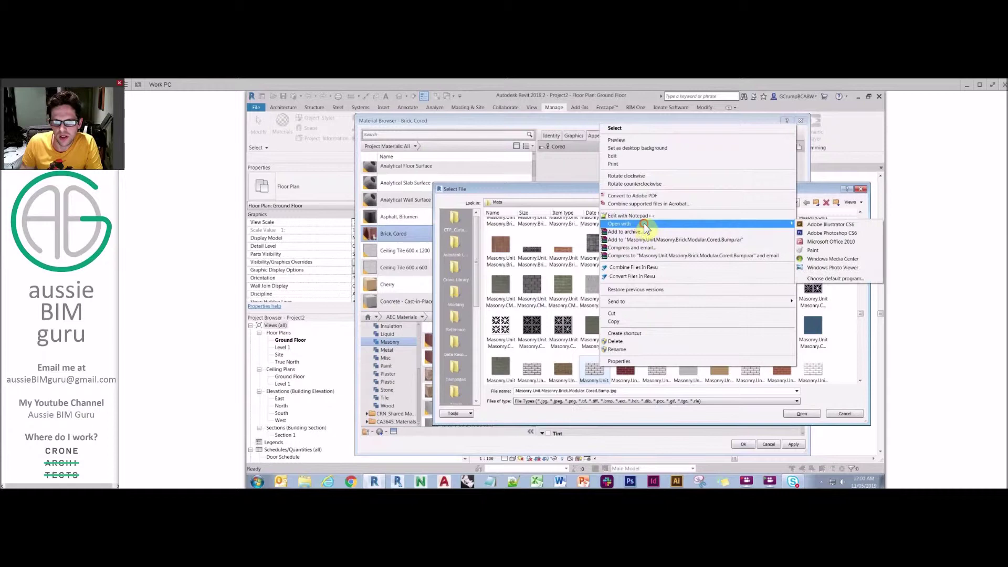
{"action": "left_click", "coordinate": [832, 267]}
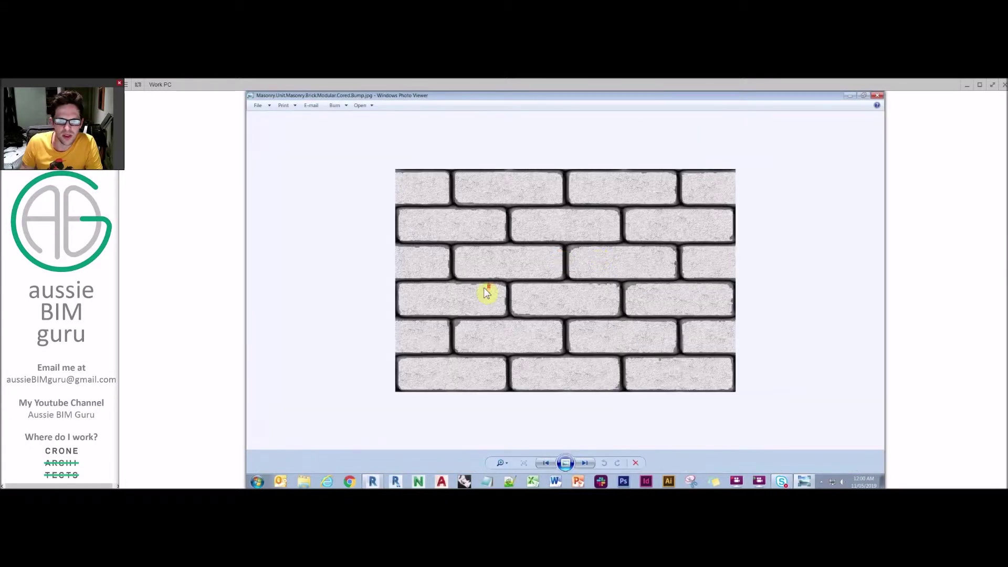
{"action": "left_click", "coordinate": [500, 464]}
Zoom in on the brick bump image, close the viewer, and cancel choosing a replacement file.
{"action": "left_click_drag", "start_coordinate": [499, 461], "coordinate": [503, 433]}
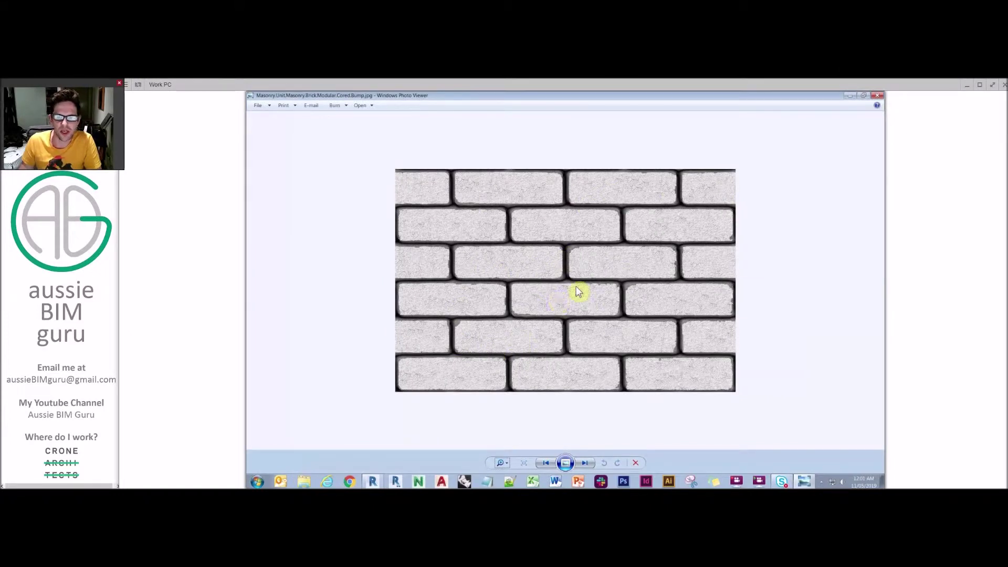
{"action": "left_click", "coordinate": [879, 96]}
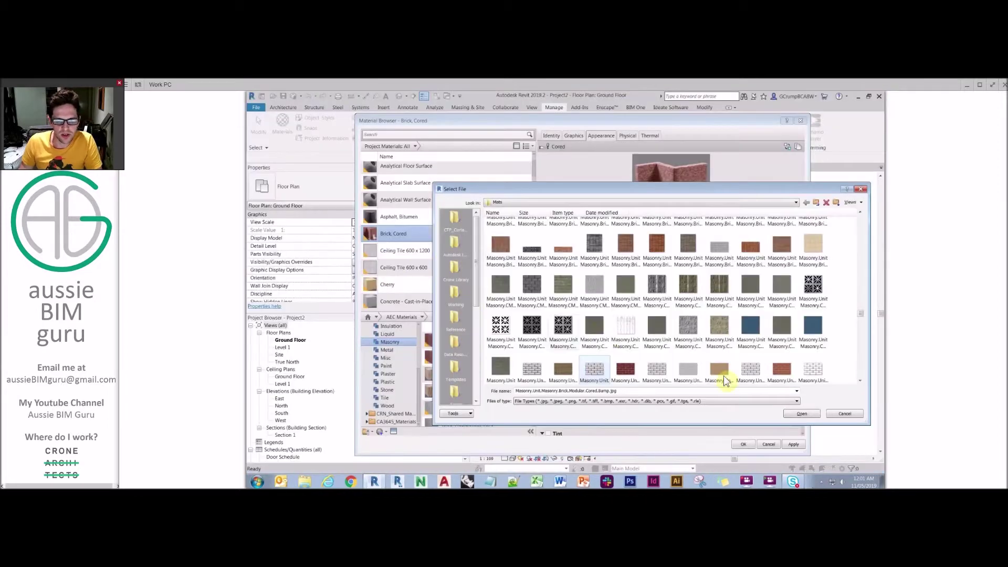
{"action": "left_click", "coordinate": [840, 414]}
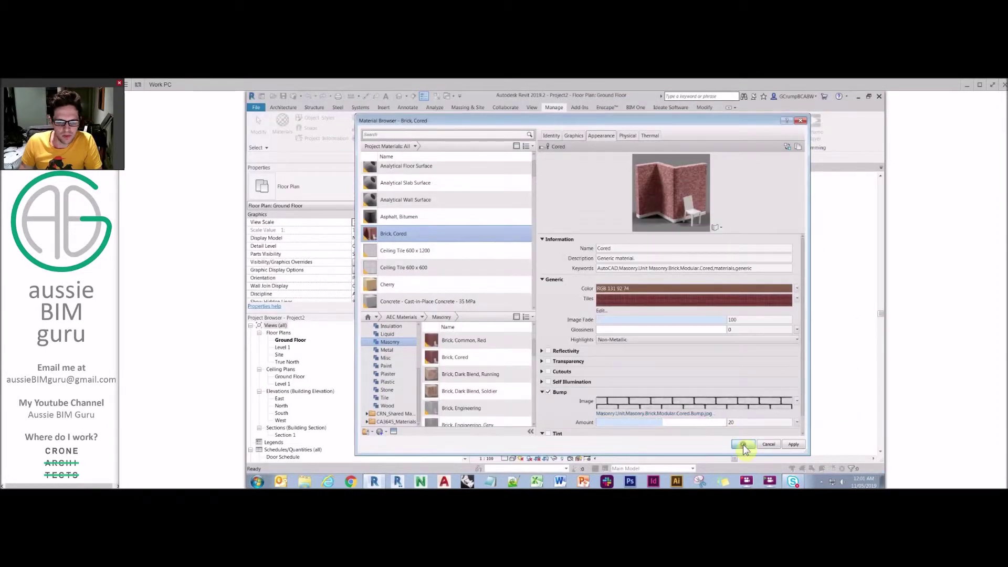
Accept the material settings, page the slides to Asset Templates, then return to Revit's Ground Floor plan.
{"action": "left_click", "coordinate": [743, 444]}
{"action": "key", "text": "alt+Tab"}
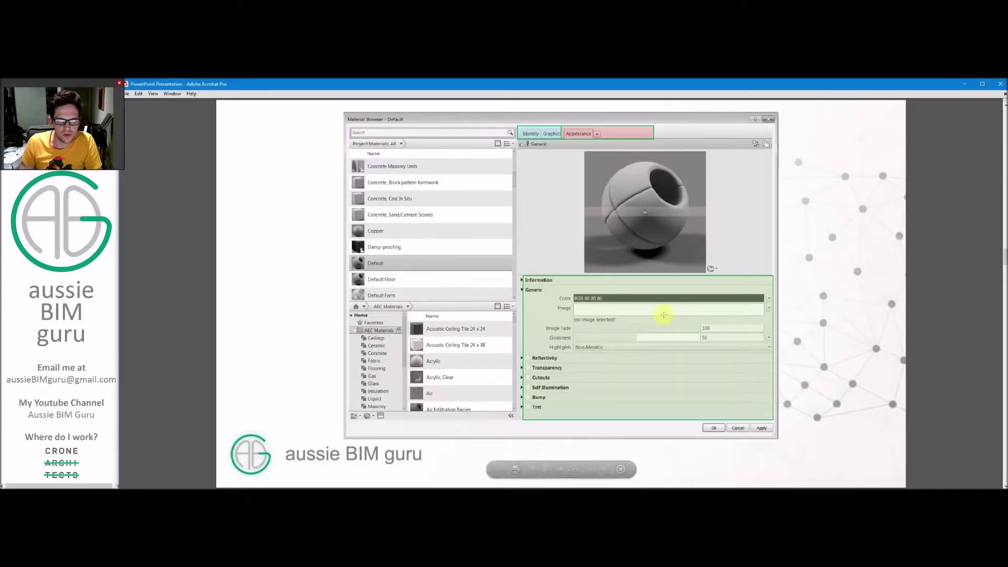
{"action": "key", "text": "Right"}
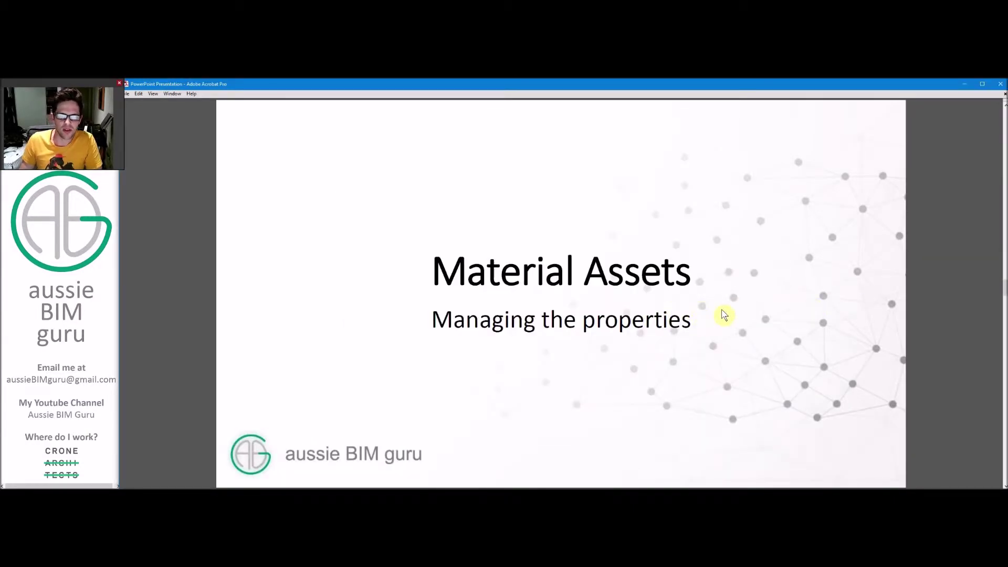
{"action": "key", "text": "Right"}
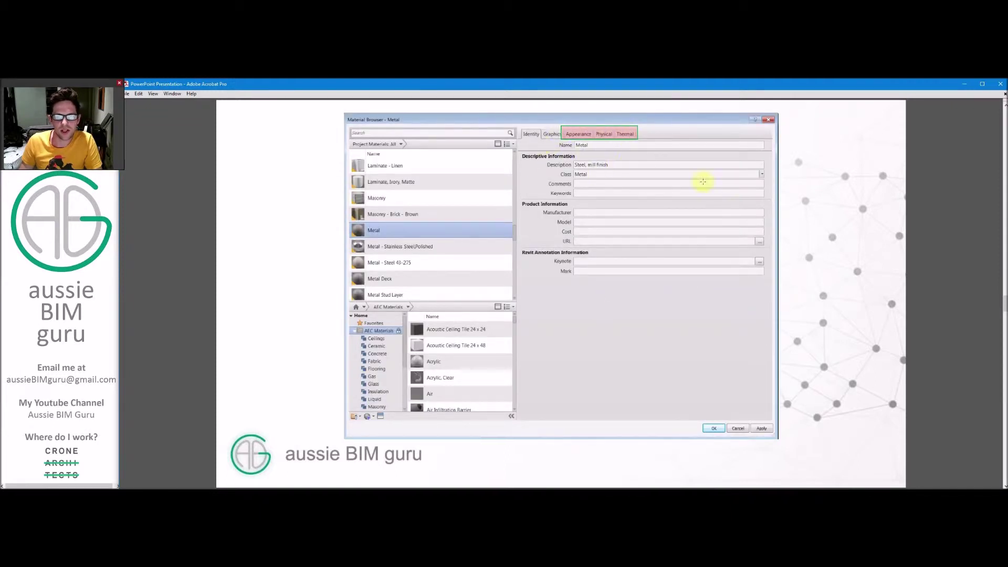
{"action": "left_click", "coordinate": [813, 239]}
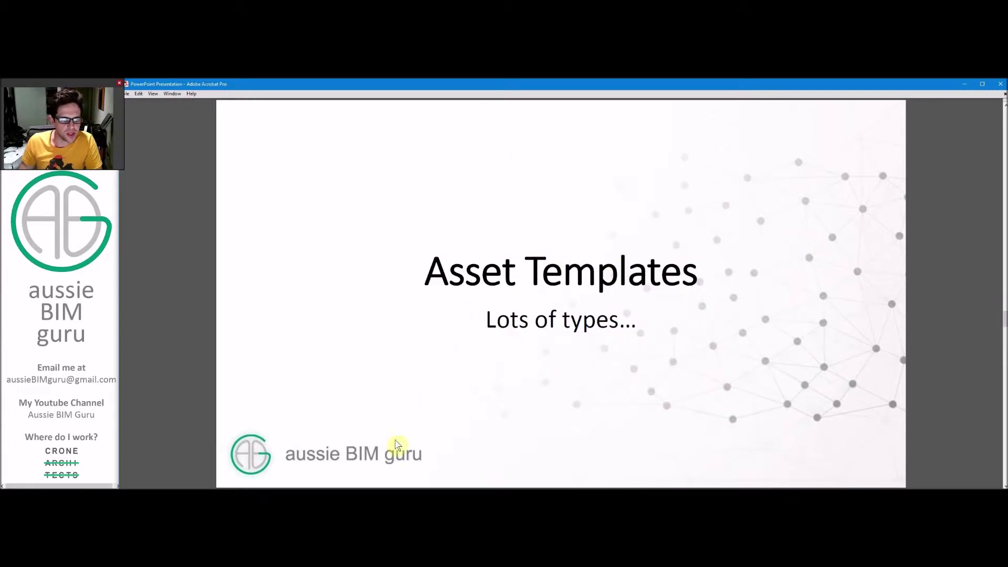
{"action": "key", "text": "alt+Tab"}
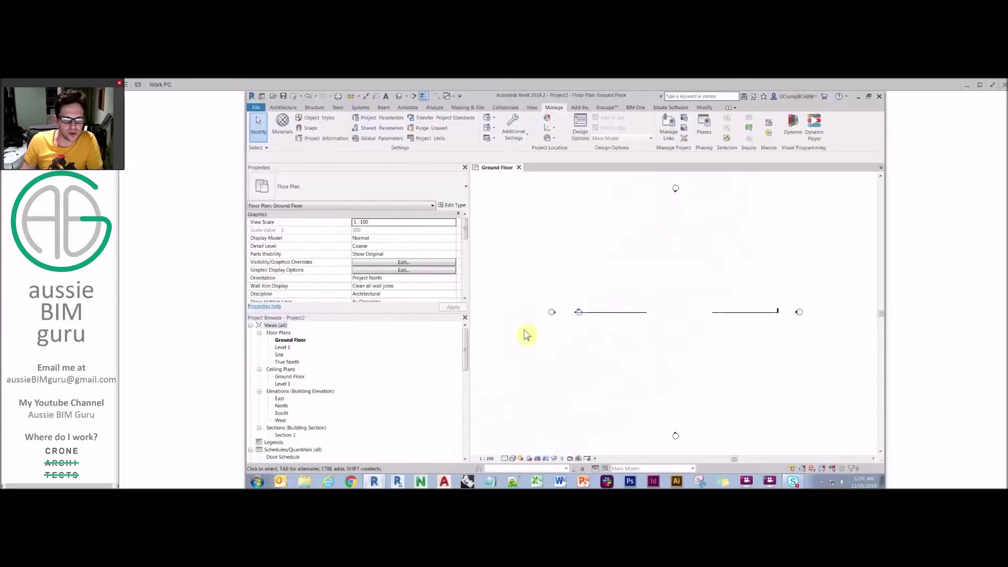
Open Manage > Materials on the Appearance tab and select Cherry to show its Wood appearance.
{"action": "left_click", "coordinate": [280, 125]}
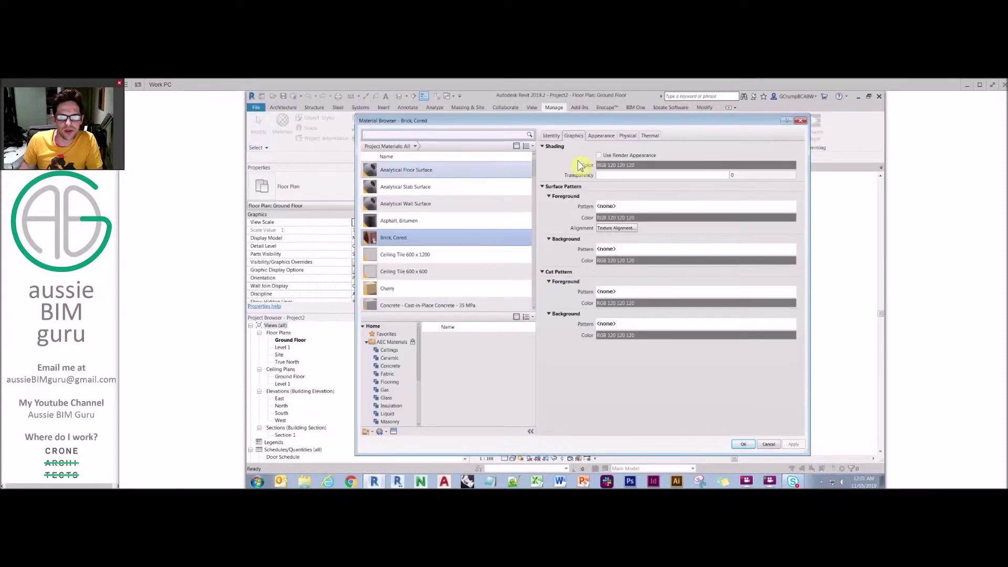
{"action": "left_click", "coordinate": [601, 135]}
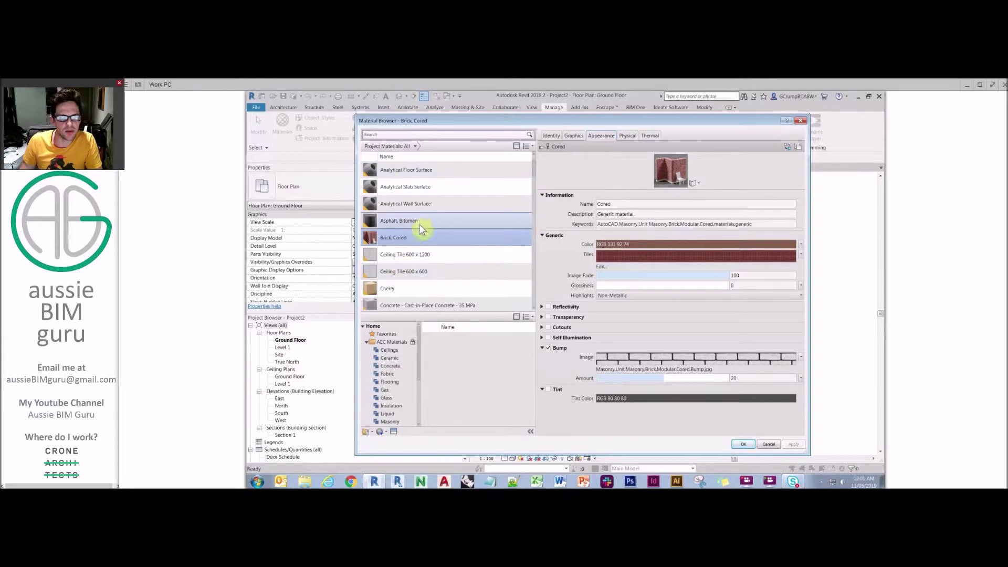
{"action": "left_click", "coordinate": [401, 291]}
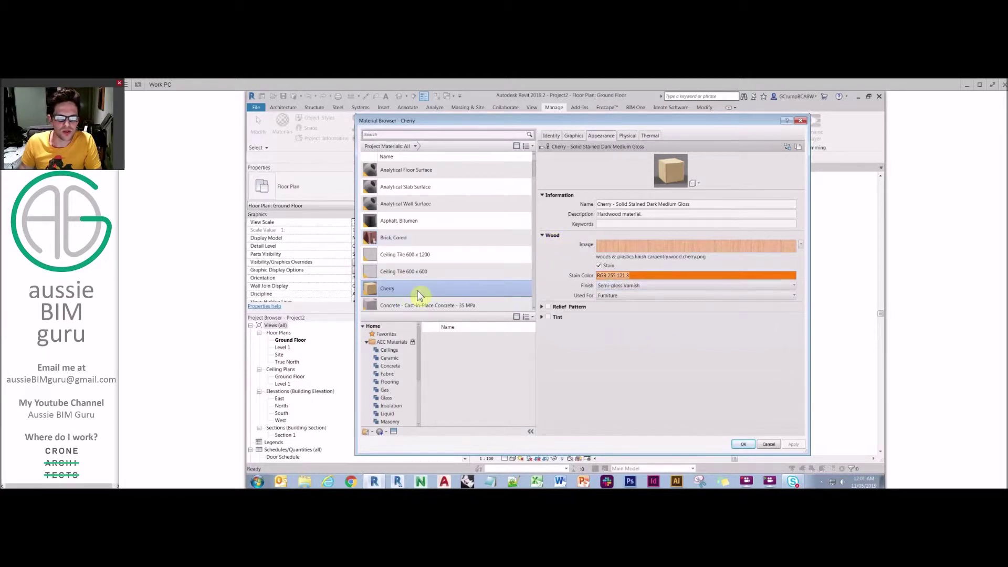
{"action": "right_click", "coordinate": [390, 288]}
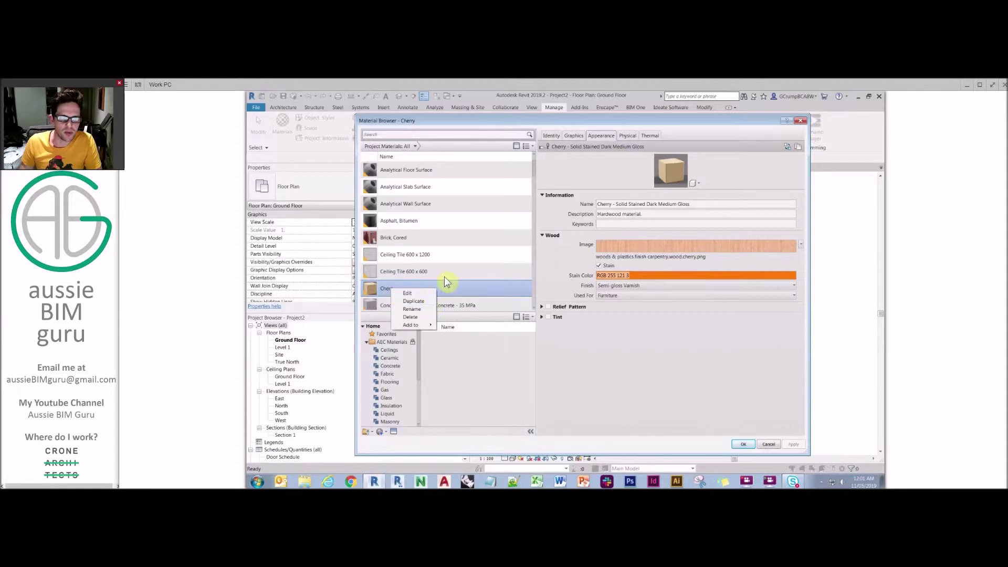
Give Cherry a blue stain colour (RGB 0 128 255) and turn on Tint.
{"action": "left_click", "coordinate": [471, 293]}
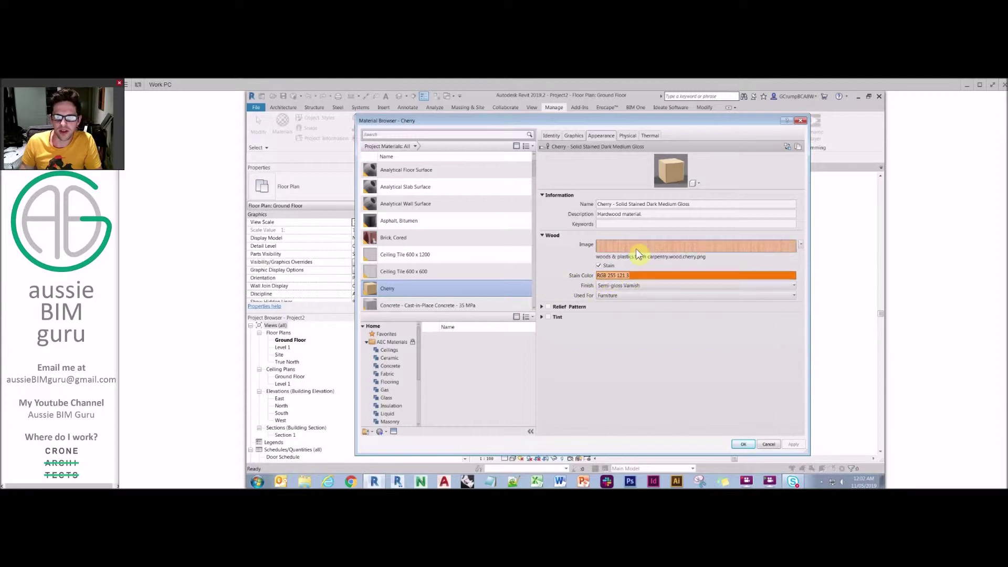
{"action": "left_click", "coordinate": [643, 275]}
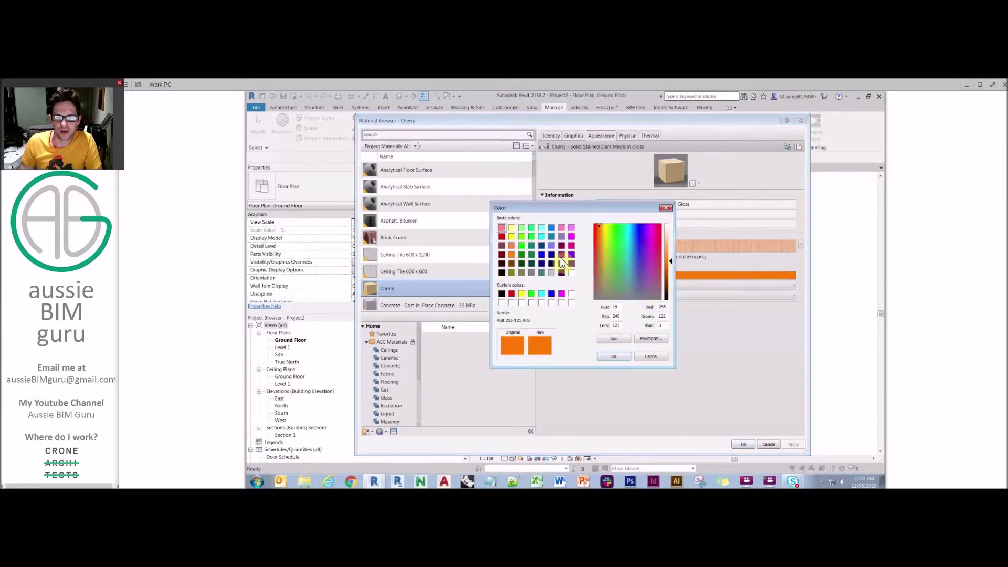
{"action": "left_click", "coordinate": [551, 227]}
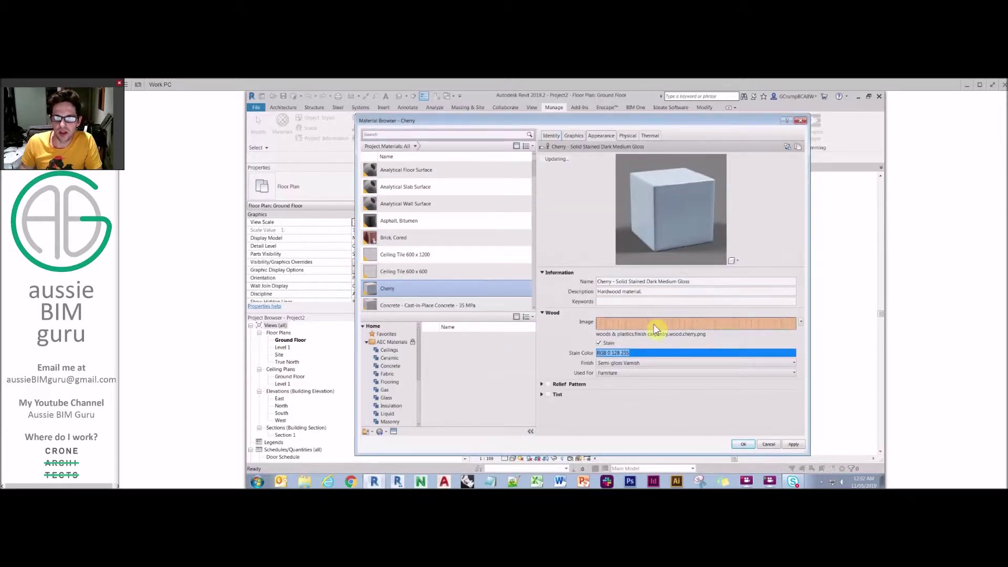
{"action": "left_click", "coordinate": [549, 395]}
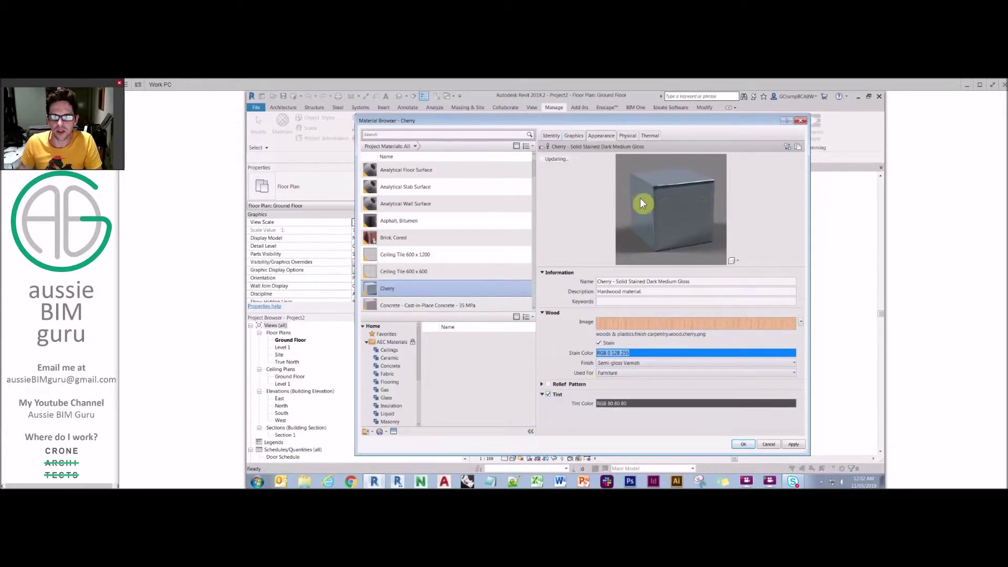
Set Cherry's finish to Satin Varnish and keep its use as Furniture.
{"action": "left_click", "coordinate": [637, 363]}
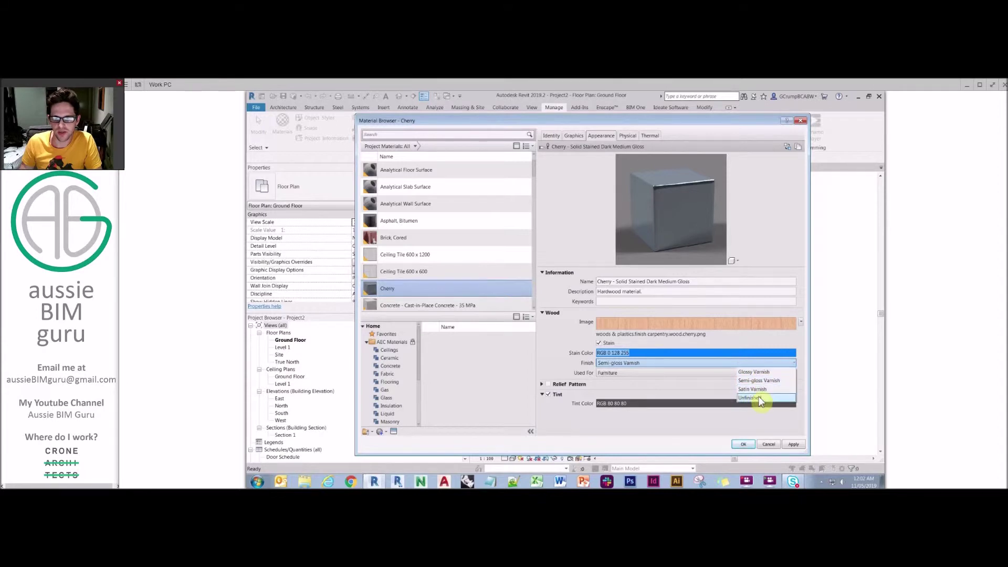
{"action": "left_click", "coordinate": [752, 397]}
{"action": "left_click", "coordinate": [762, 365]}
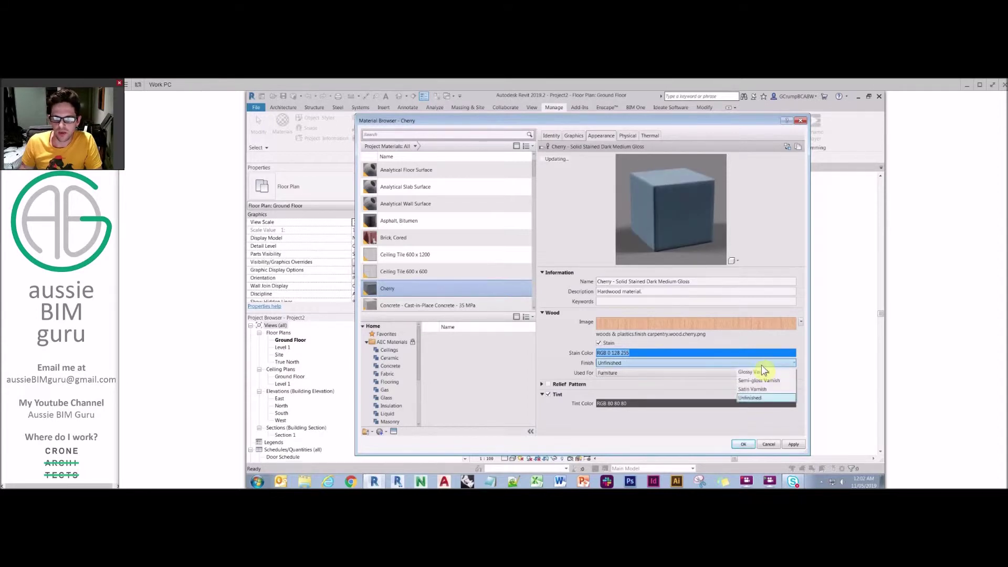
{"action": "left_click", "coordinate": [761, 391]}
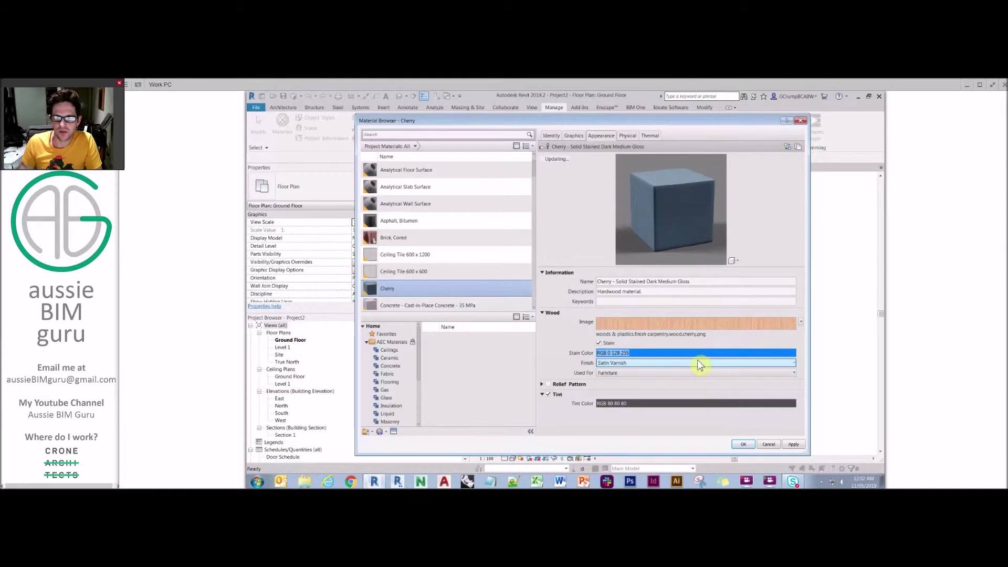
{"action": "left_click", "coordinate": [656, 373]}
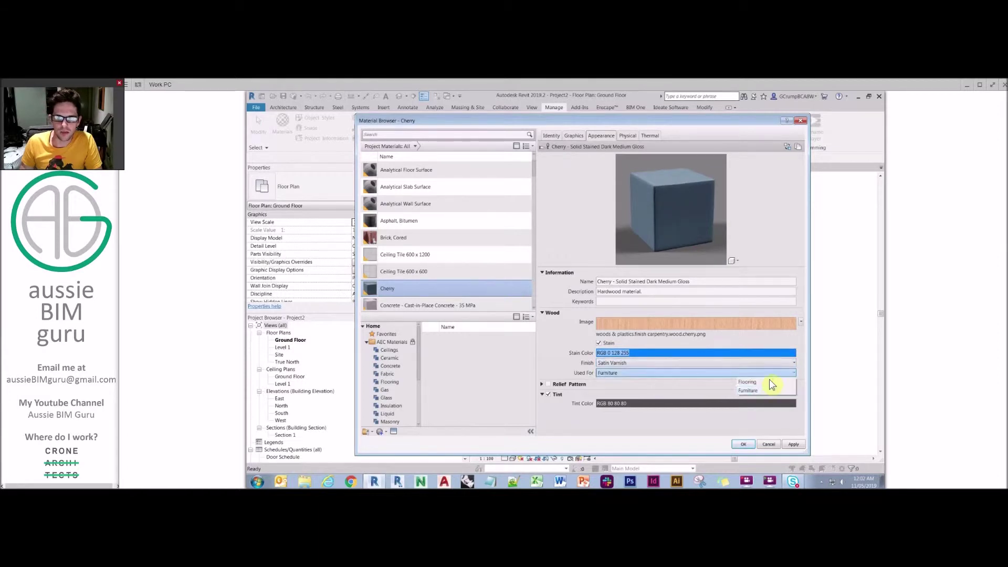
{"action": "left_click", "coordinate": [770, 381]}
{"action": "left_click", "coordinate": [764, 370]}
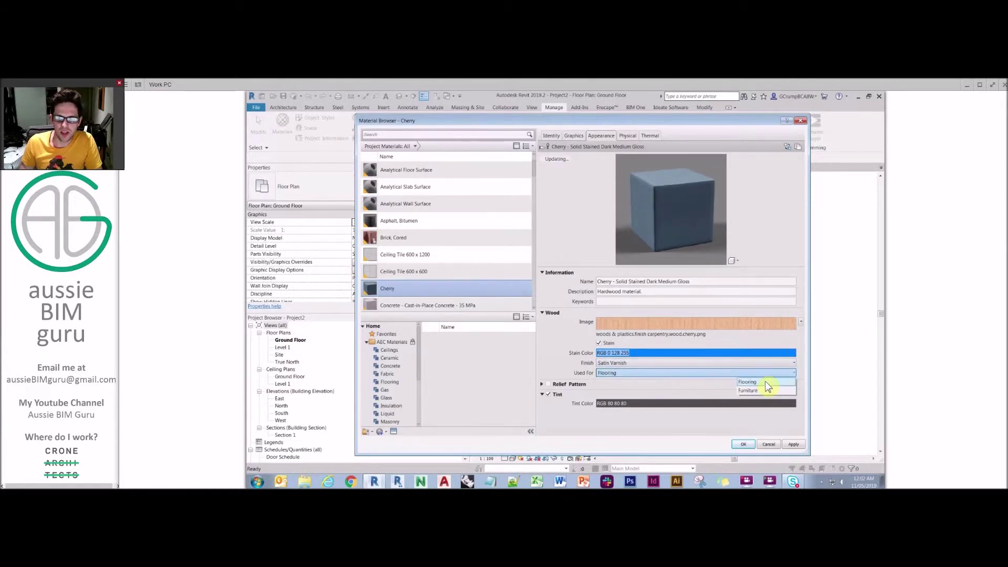
{"action": "left_click", "coordinate": [765, 390]}
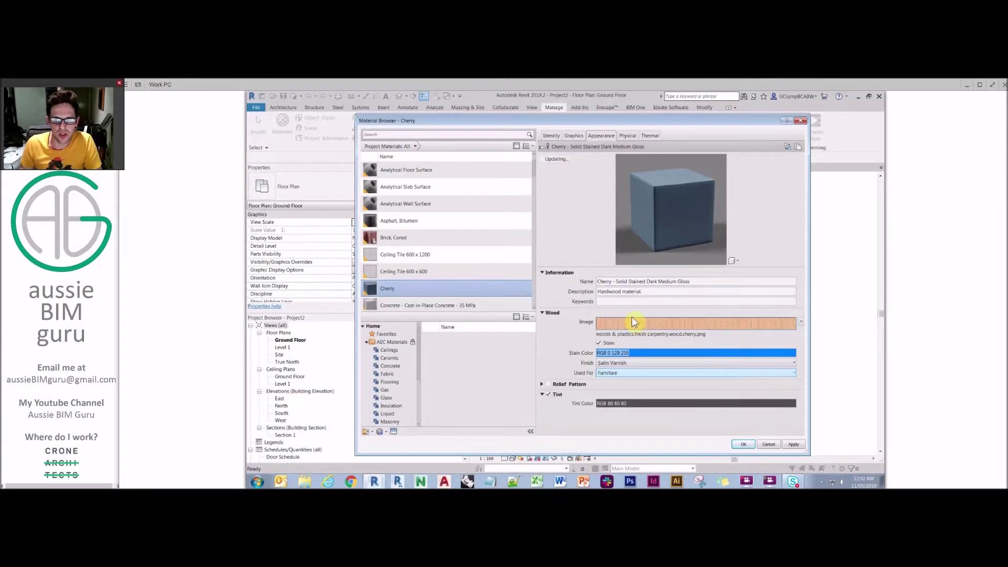
Select Concrete - Cast-in-Place Concrete - 35 MPa and set its Sealant to Epoxy.
{"action": "left_click", "coordinate": [443, 187]}
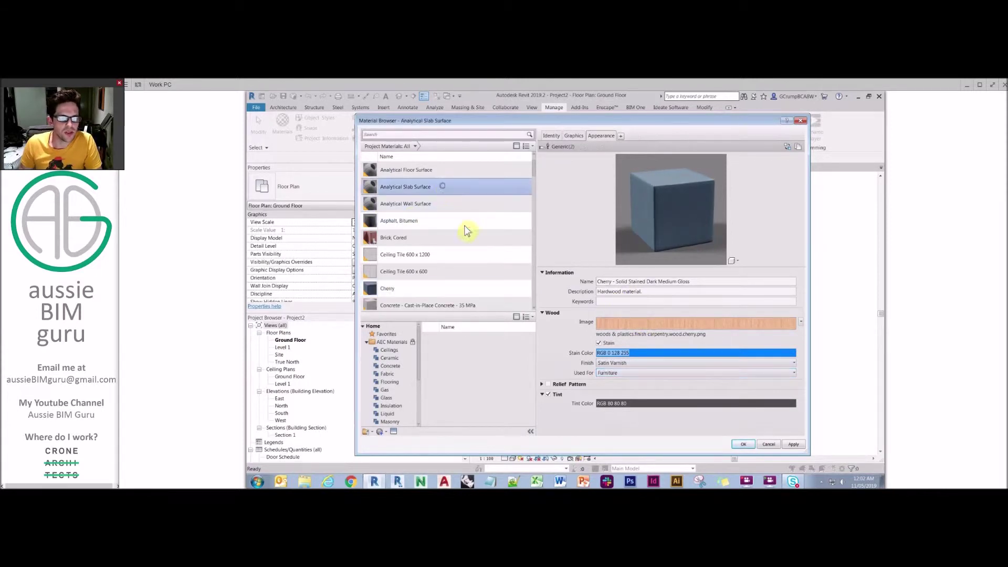
{"action": "scroll", "coordinate": [466, 232], "scroll_direction": "down", "scroll_amount": 5}
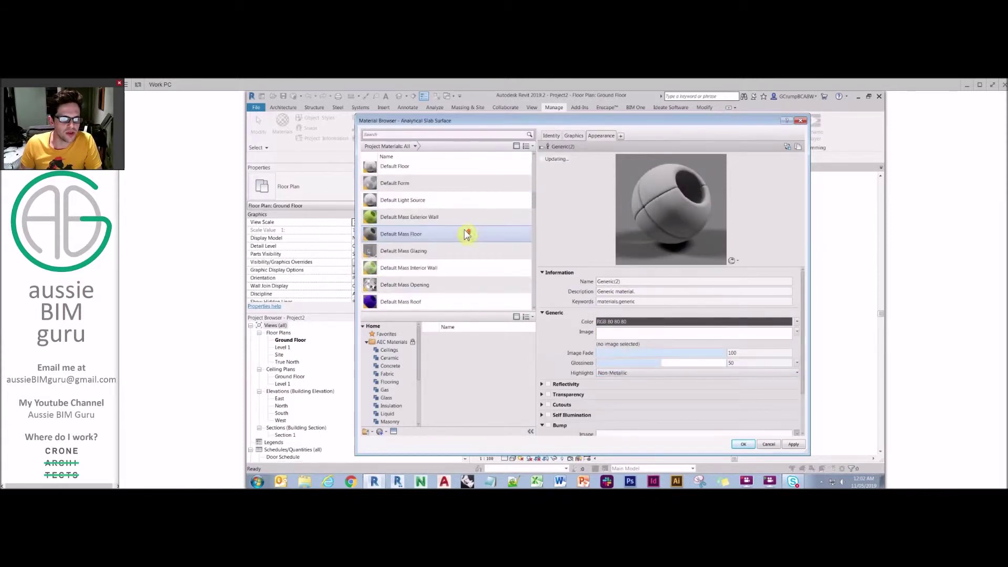
{"action": "scroll", "coordinate": [466, 234], "scroll_direction": "up", "scroll_amount": 2}
{"action": "left_click", "coordinate": [417, 258]}
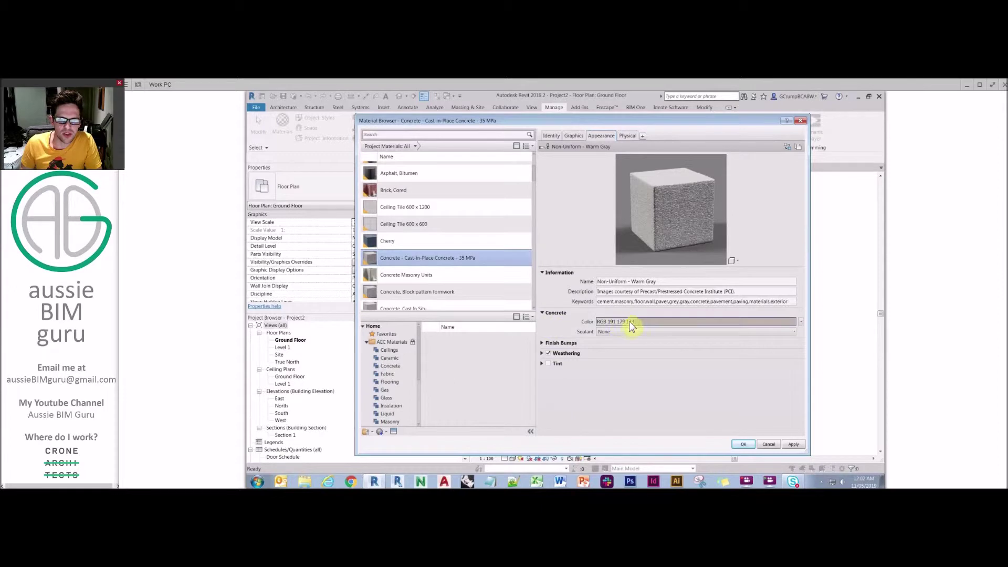
{"action": "left_click", "coordinate": [618, 331]}
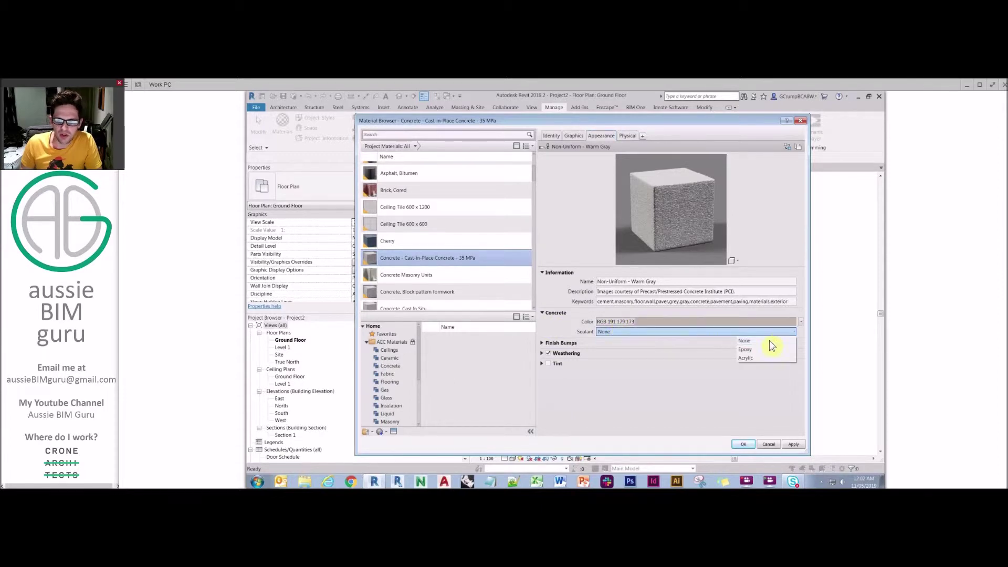
{"action": "left_click", "coordinate": [761, 350]}
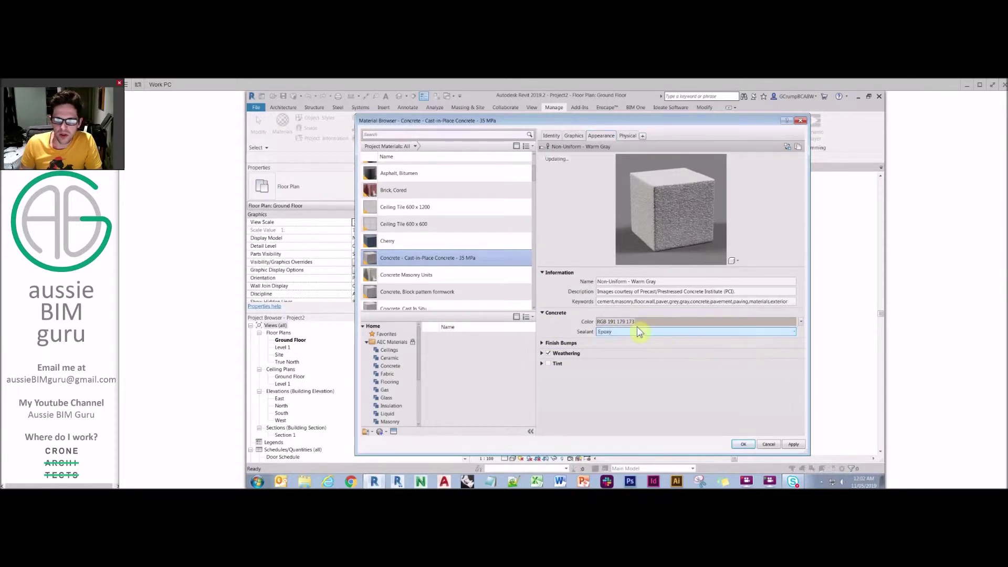
Turn on Automatic weathering for the concrete, then view Concrete Masonry Units and Brick, Cored.
{"action": "left_click", "coordinate": [544, 355]}
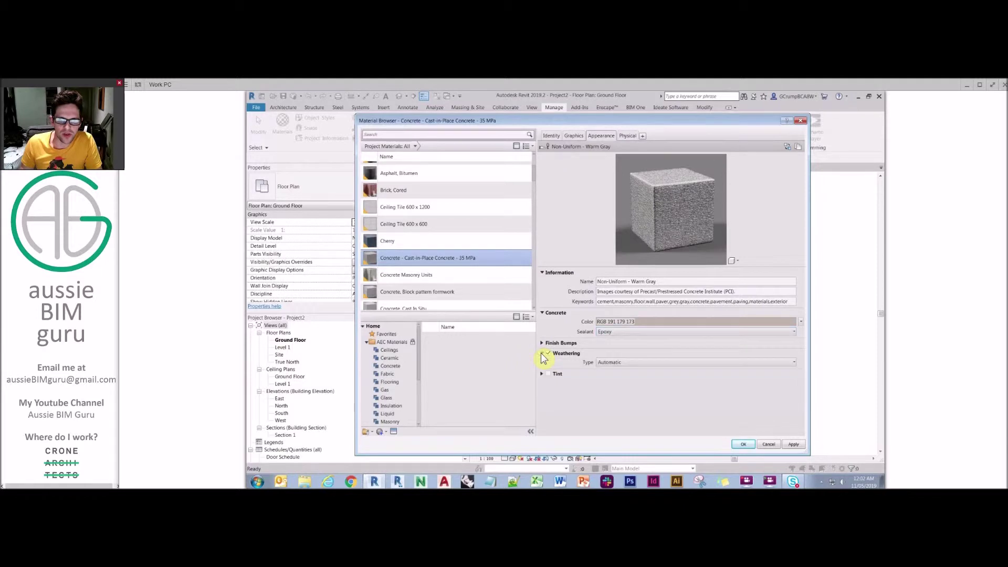
{"action": "left_click", "coordinate": [630, 364]}
{"action": "left_click", "coordinate": [626, 366]}
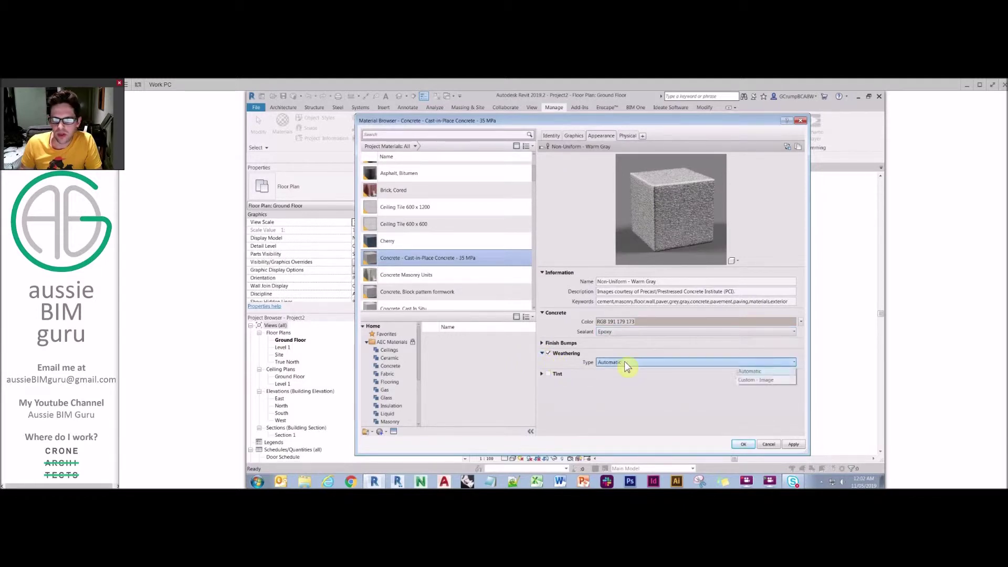
{"action": "left_click", "coordinate": [423, 276]}
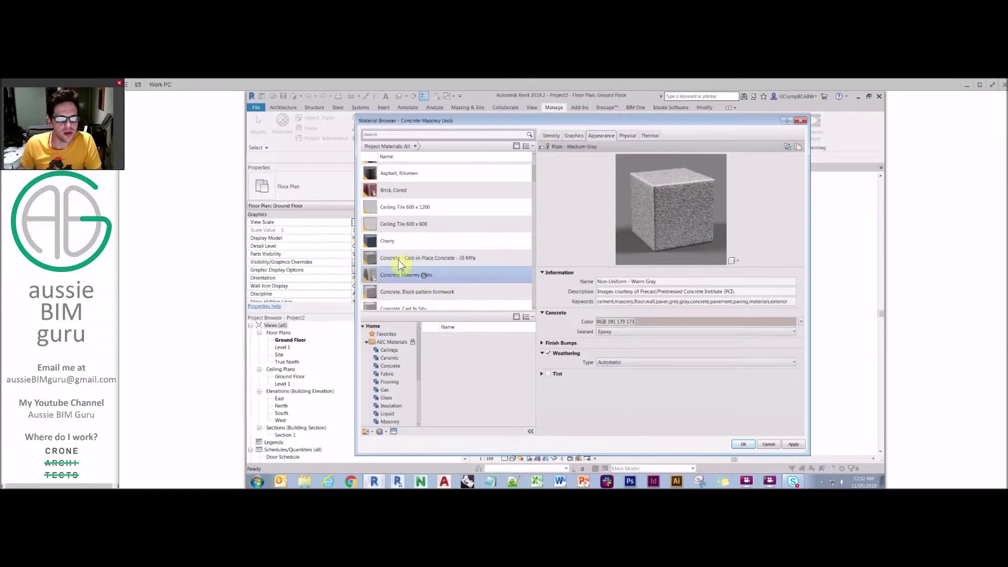
{"action": "left_click", "coordinate": [432, 192]}
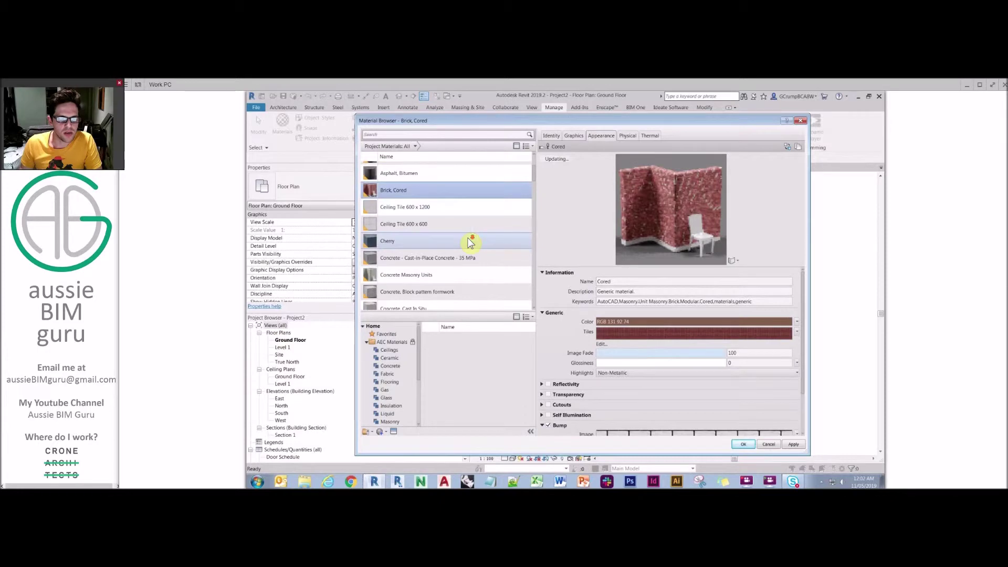
Review Default Form, Default and Default Mass Glazing, keeping the glazing colour Clear.
{"action": "scroll", "coordinate": [467, 239], "scroll_direction": "down", "scroll_amount": 3}
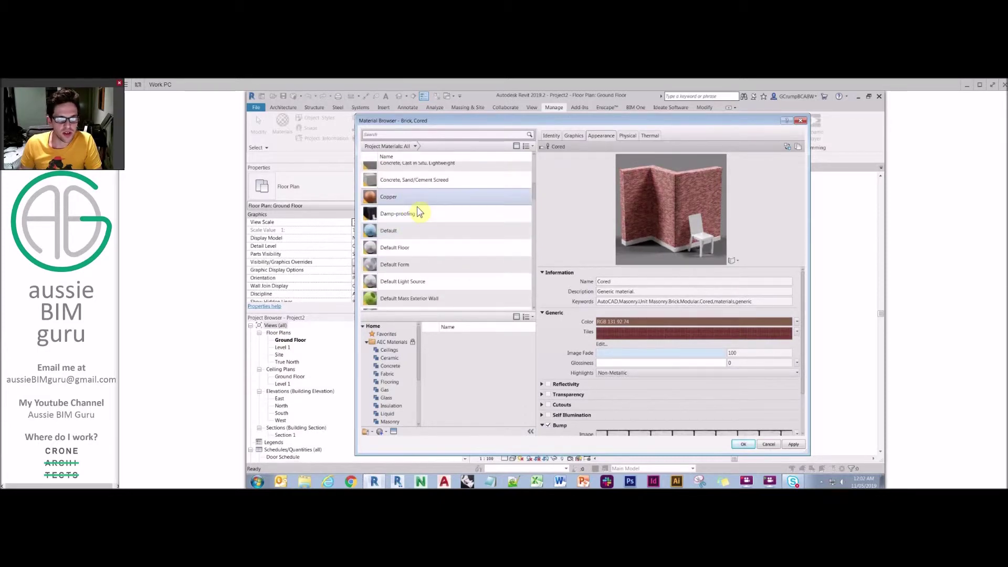
{"action": "scroll", "coordinate": [420, 223], "scroll_direction": "down", "scroll_amount": 1}
{"action": "left_click", "coordinate": [423, 224]}
{"action": "left_click", "coordinate": [482, 193]}
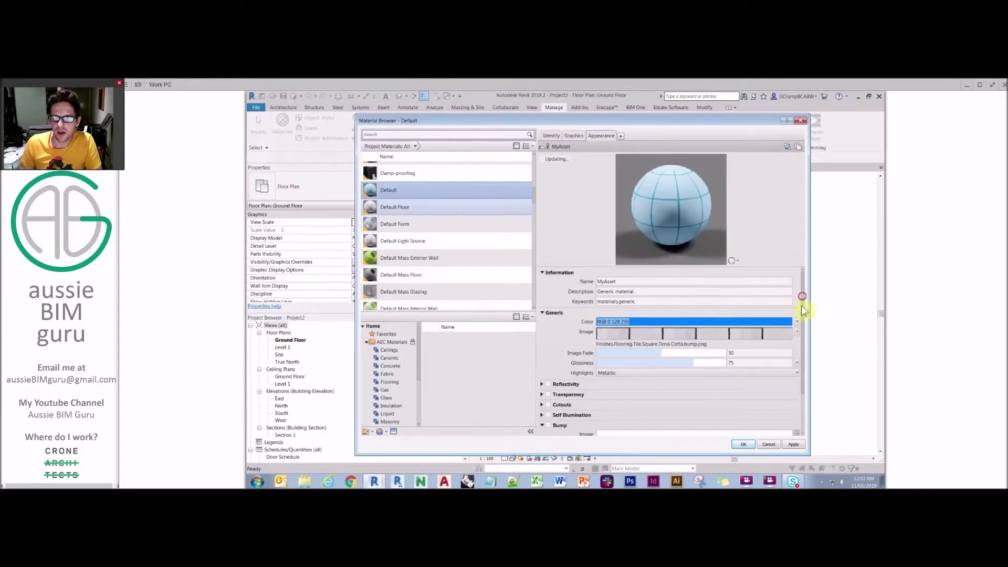
{"action": "scroll", "coordinate": [801, 306], "scroll_direction": "down", "scroll_amount": 1}
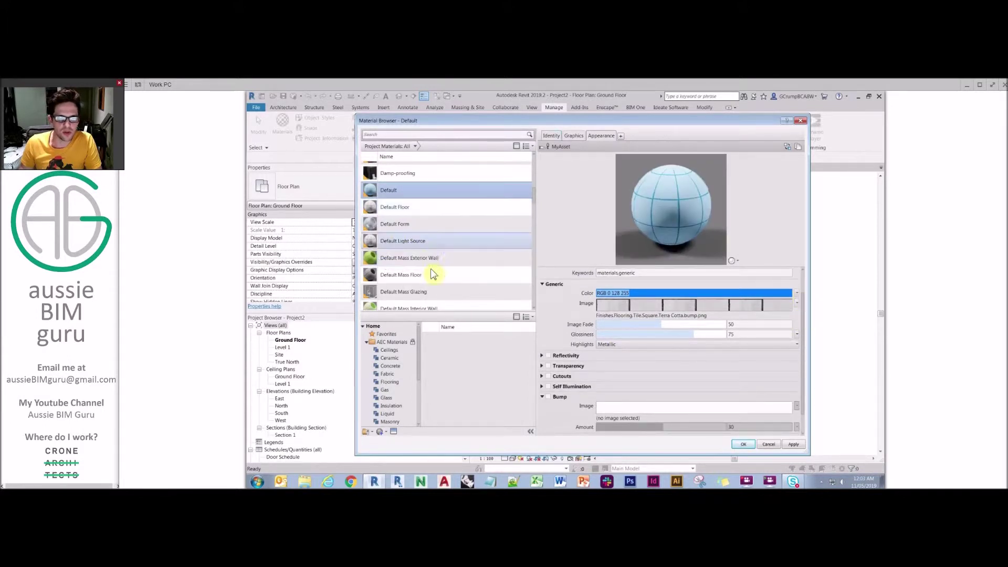
{"action": "left_click", "coordinate": [415, 290]}
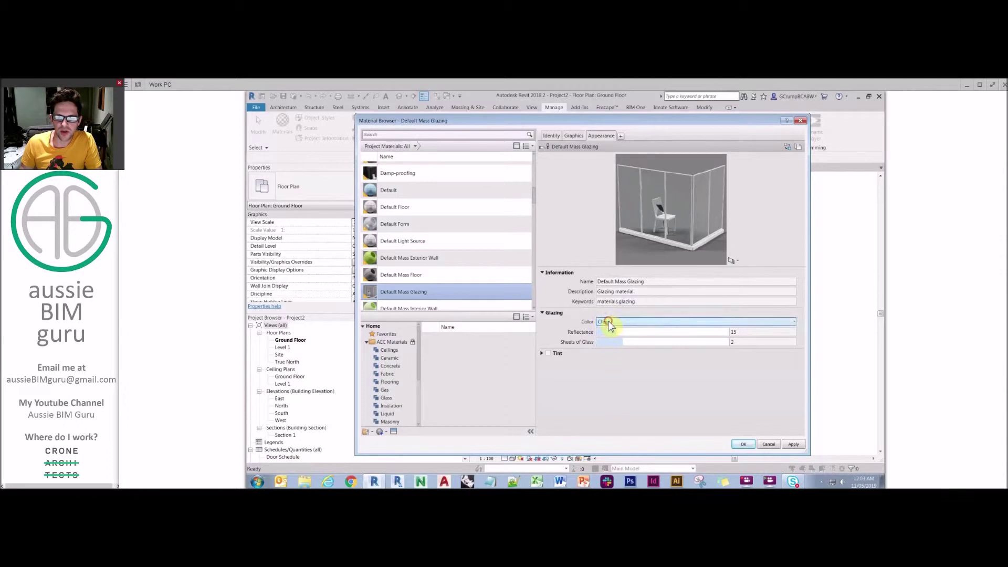
{"action": "left_click", "coordinate": [730, 322]}
{"action": "left_click", "coordinate": [677, 379]}
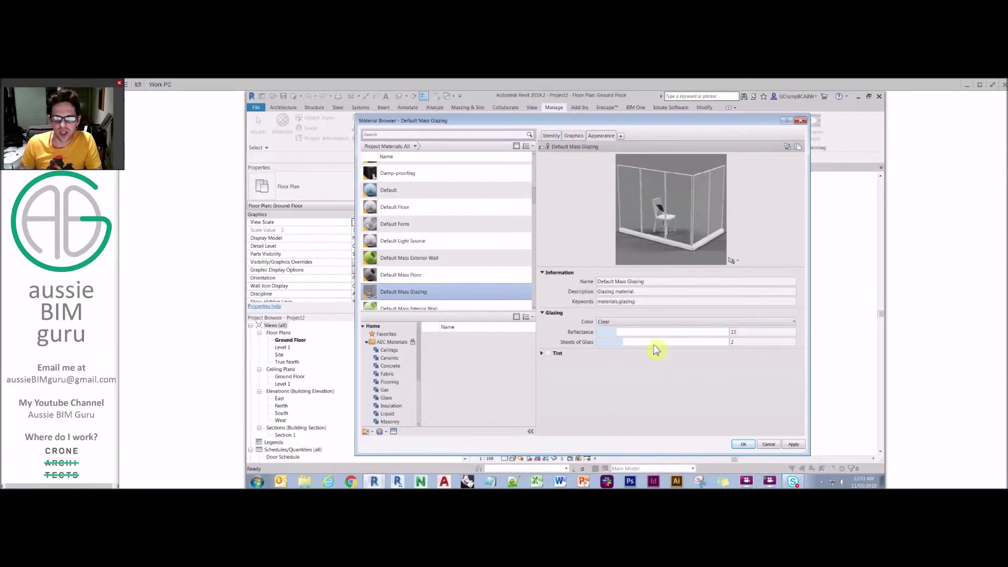
Inspect Metal - Stainless Steel,Polished, checking its Stainless Steel type and Polished finish options.
{"action": "scroll", "coordinate": [452, 310], "scroll_direction": "down", "scroll_amount": 1}
{"action": "scroll", "coordinate": [427, 290], "scroll_direction": "down", "scroll_amount": 5}
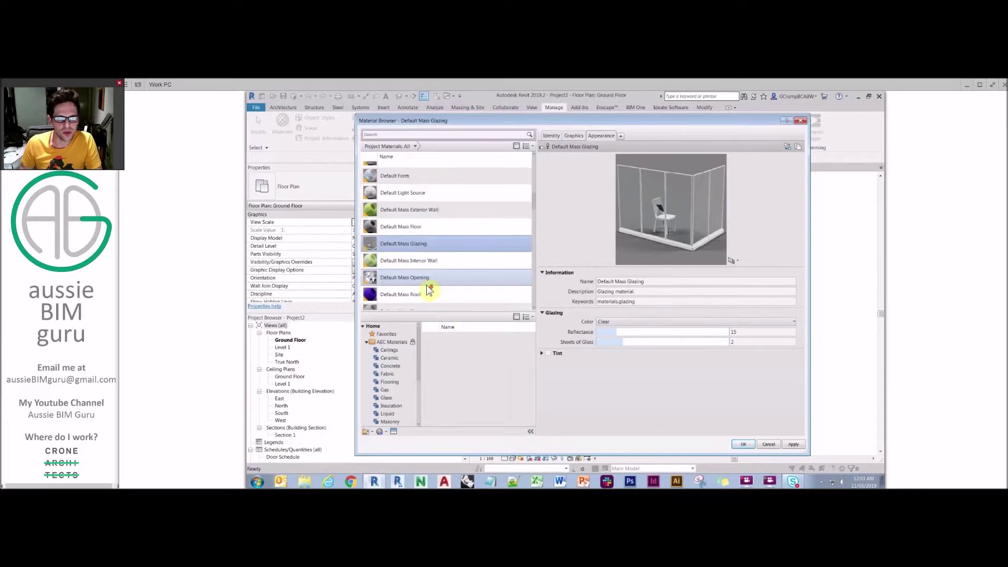
{"action": "scroll", "coordinate": [429, 290], "scroll_direction": "down", "scroll_amount": 6}
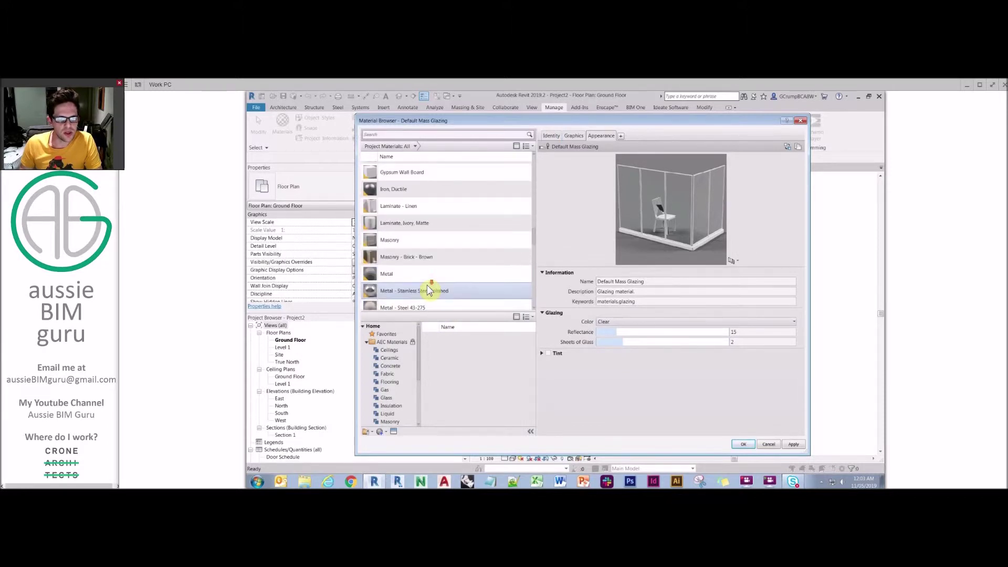
{"action": "scroll", "coordinate": [430, 290], "scroll_direction": "up", "scroll_amount": 3}
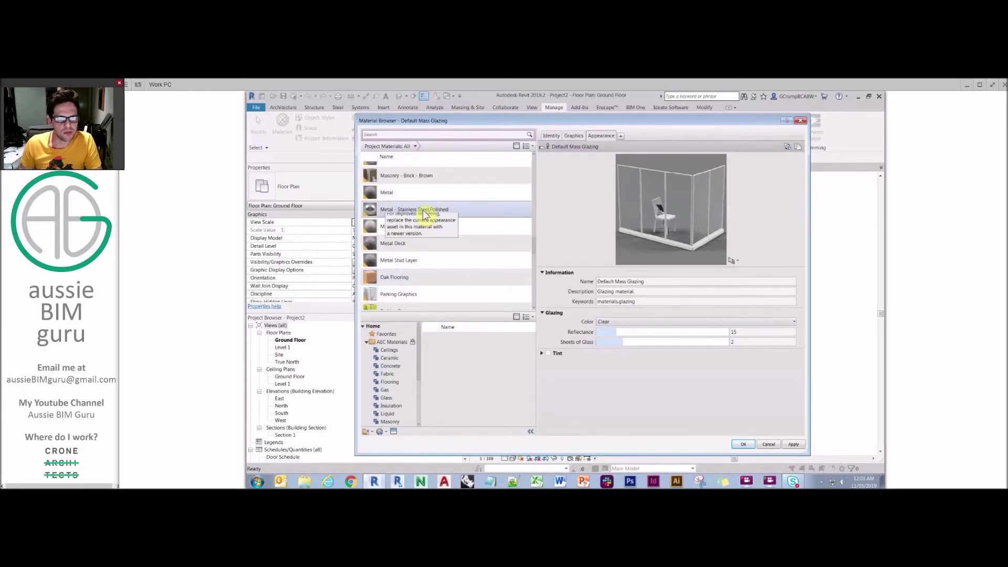
{"action": "left_click", "coordinate": [424, 209]}
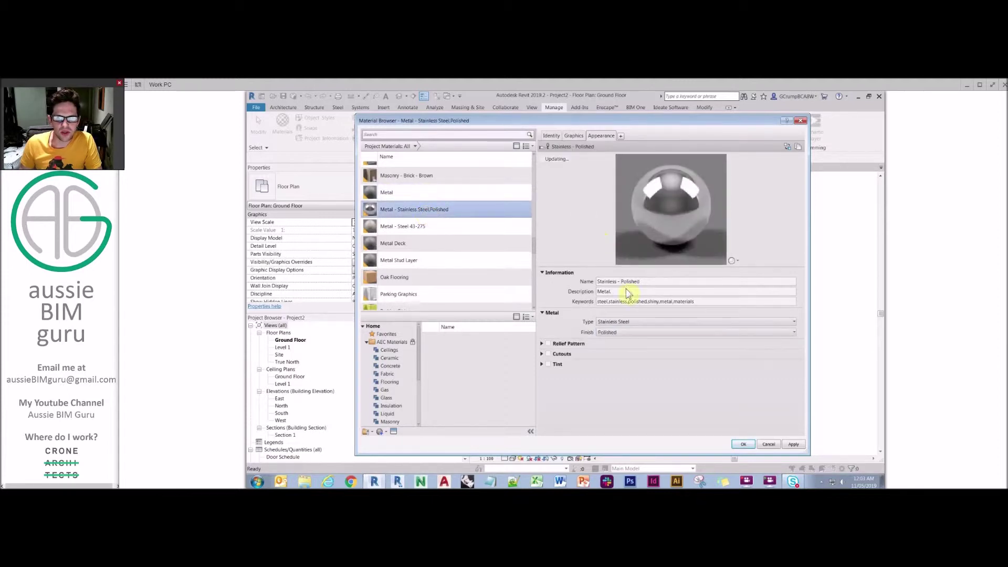
{"action": "left_click", "coordinate": [767, 322]}
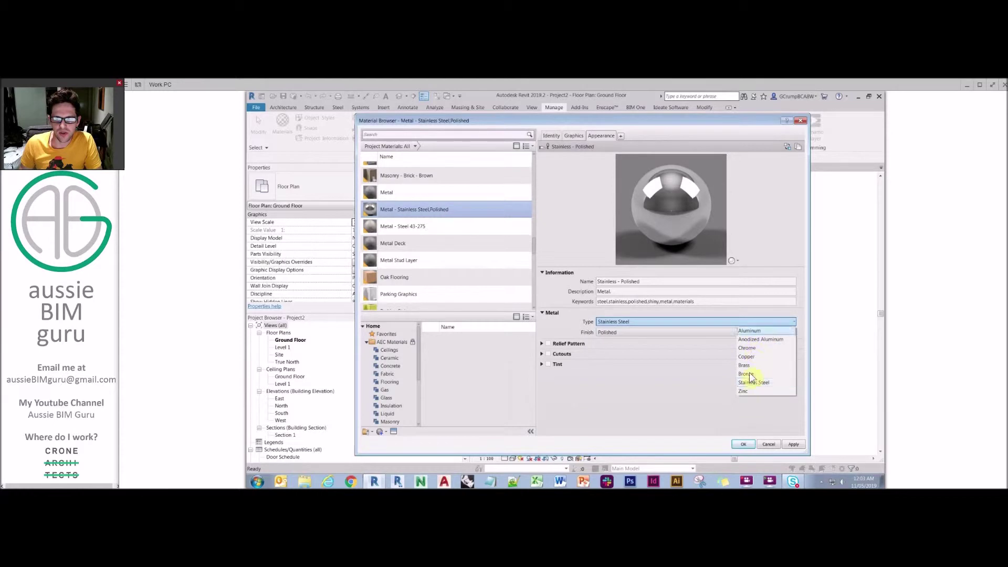
{"action": "left_click", "coordinate": [654, 334]}
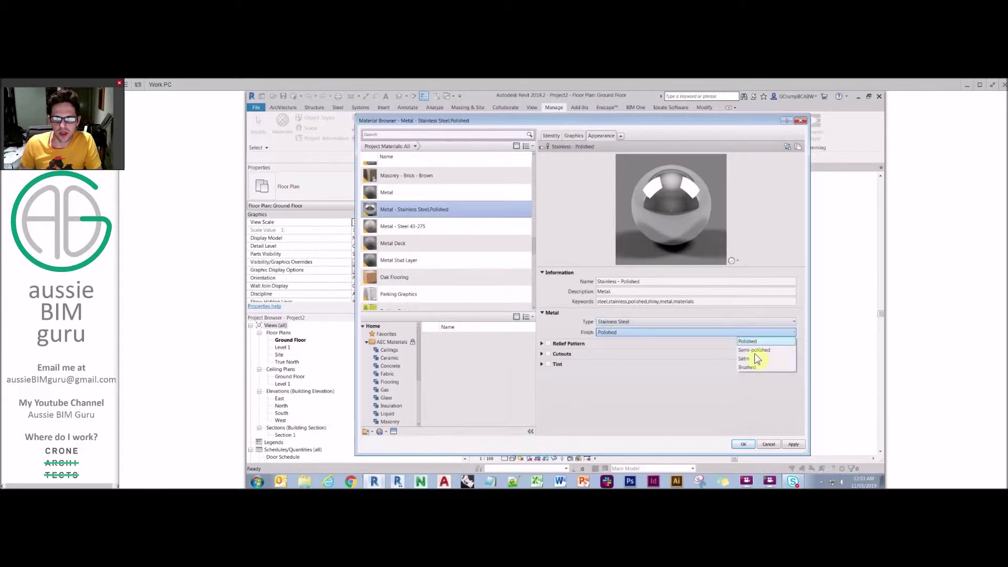
{"action": "left_click", "coordinate": [676, 395]}
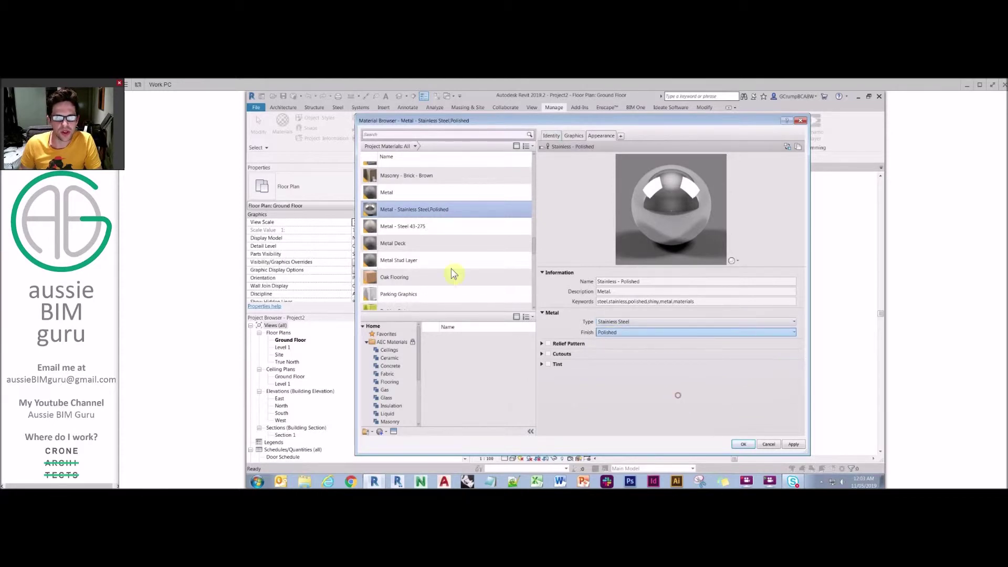
{"action": "scroll", "coordinate": [450, 275], "scroll_direction": "down", "scroll_amount": 1}
{"action": "scroll", "coordinate": [431, 242], "scroll_direction": "down", "scroll_amount": 5}
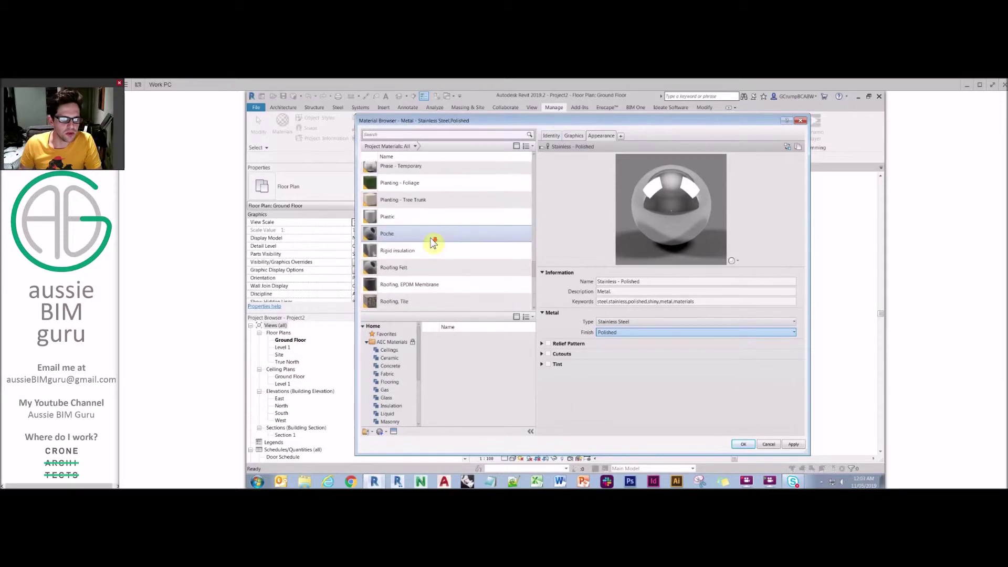
{"action": "scroll", "coordinate": [432, 243], "scroll_direction": "down", "scroll_amount": 5}
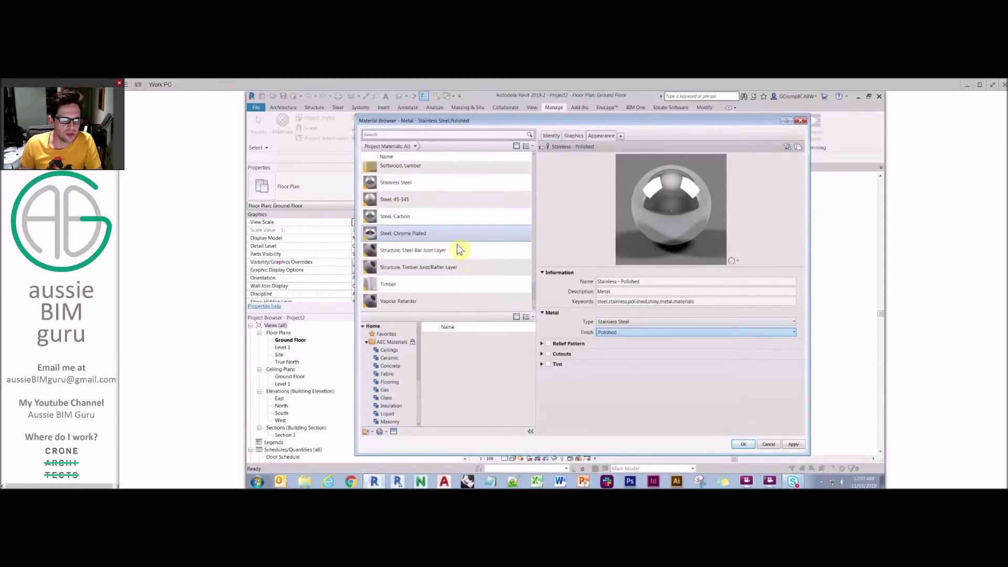
{"action": "scroll", "coordinate": [458, 238], "scroll_direction": "down", "scroll_amount": 3}
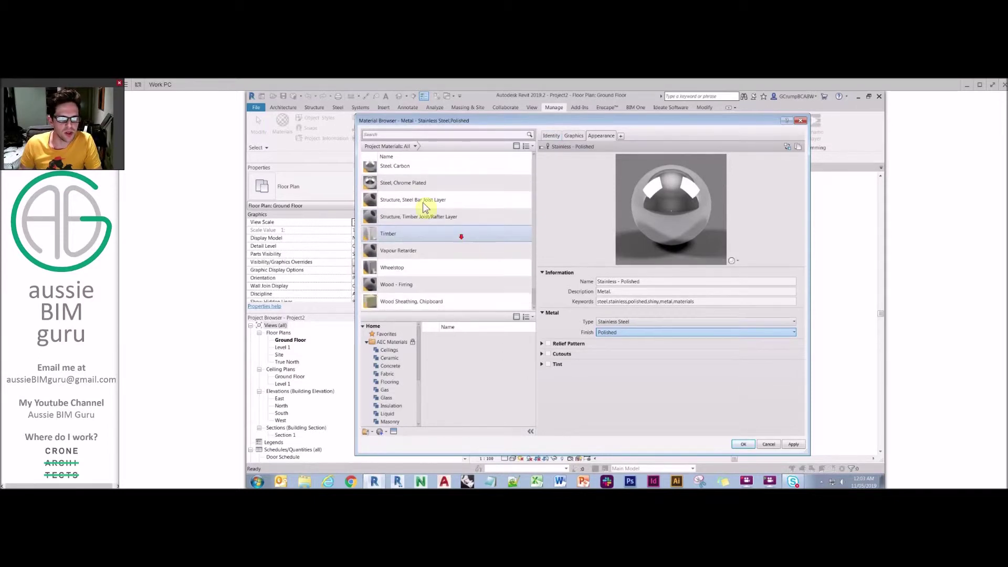
Advance the Acrobat slides through seamless material maps to Appearance Maps, then return to Revit.
{"action": "left_click", "coordinate": [471, 486]}
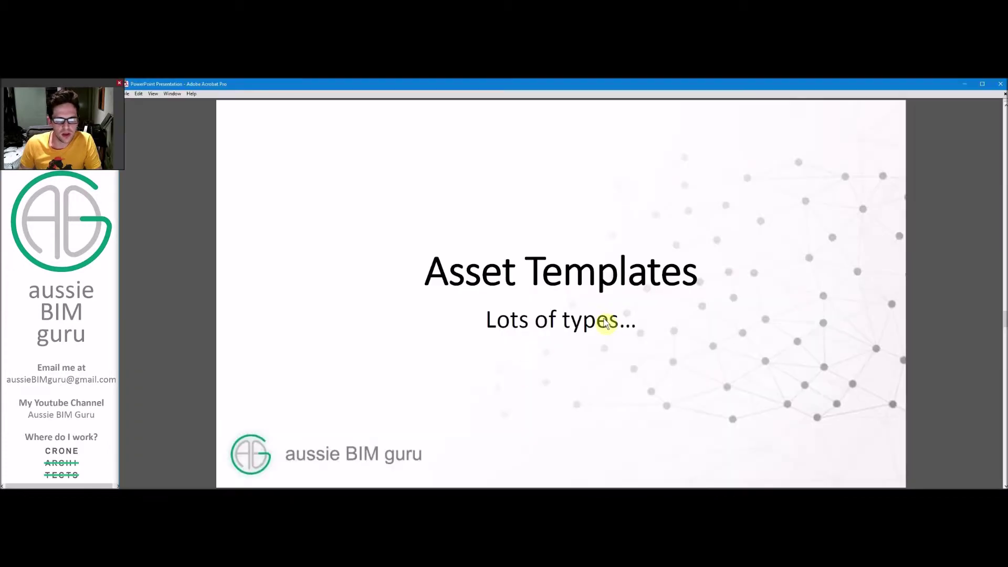
{"action": "key", "text": "Right"}
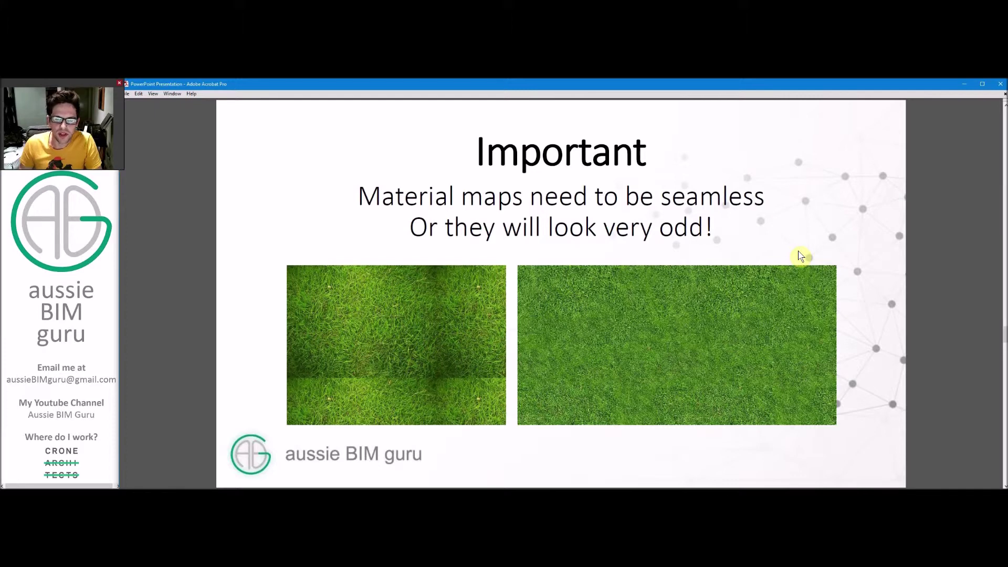
{"action": "left_click", "coordinate": [800, 255]}
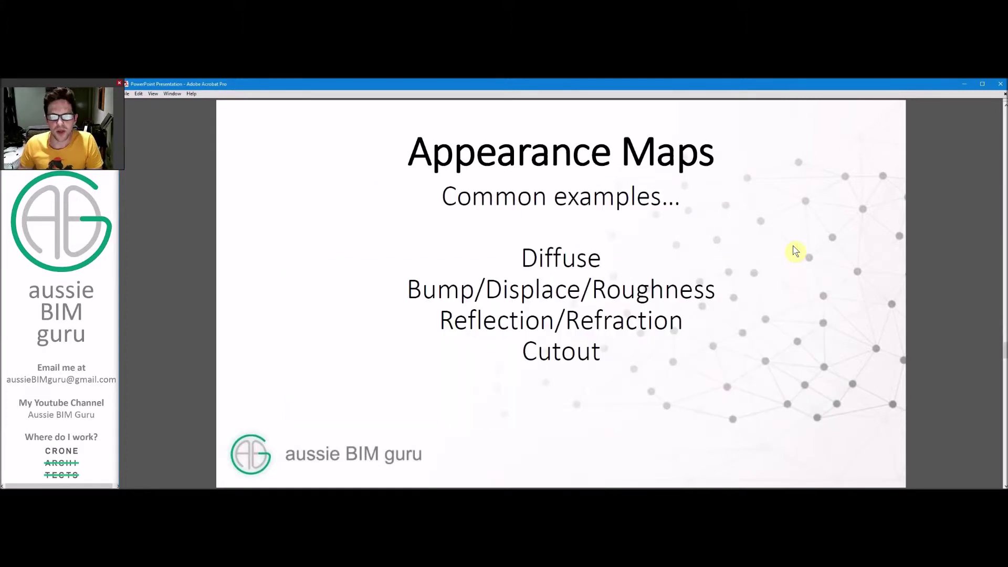
{"action": "key", "text": "alt+Tab"}
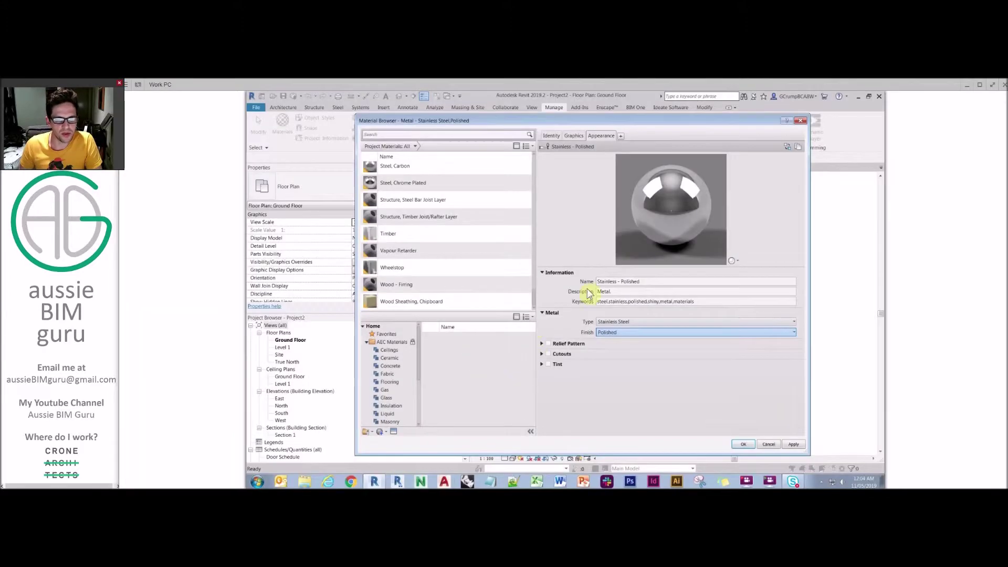
Browse the Steel, Chrome Plated and Timber materials, checking Timber's paint colour options.
{"action": "left_click", "coordinate": [416, 183]}
{"action": "left_click", "coordinate": [427, 233]}
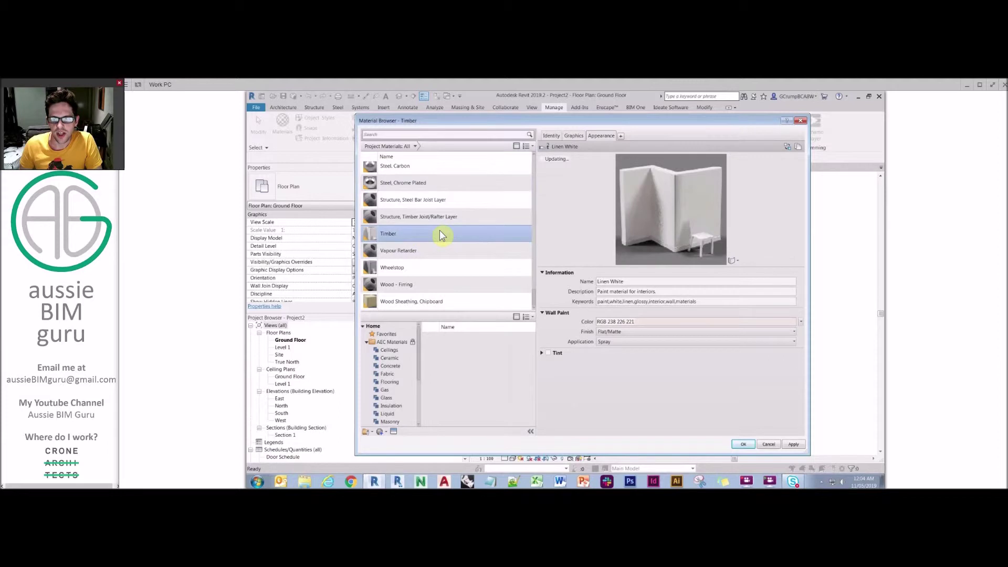
{"action": "left_click", "coordinate": [801, 322]}
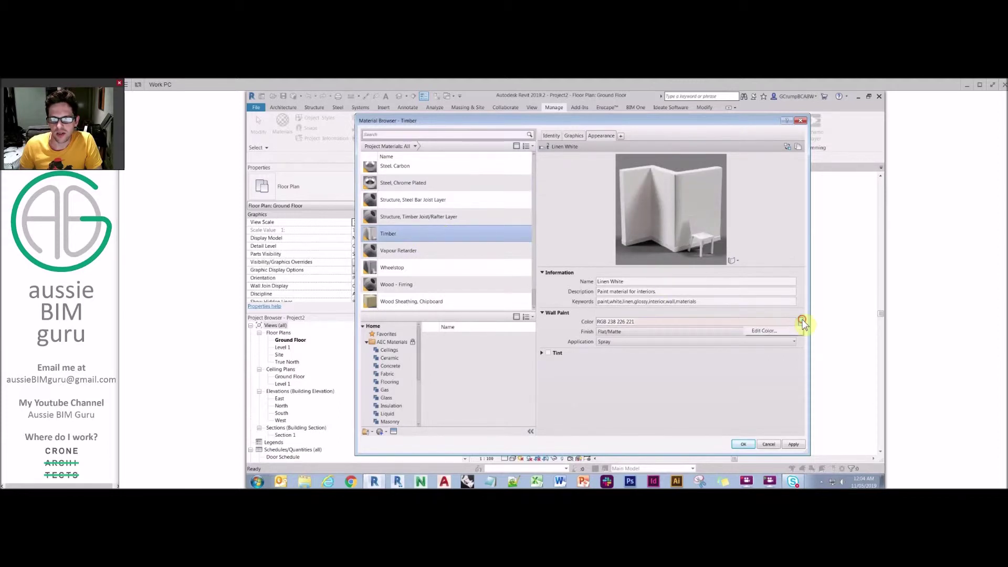
{"action": "left_click", "coordinate": [405, 183]}
{"action": "scroll", "coordinate": [421, 220], "scroll_direction": "up", "scroll_amount": 5}
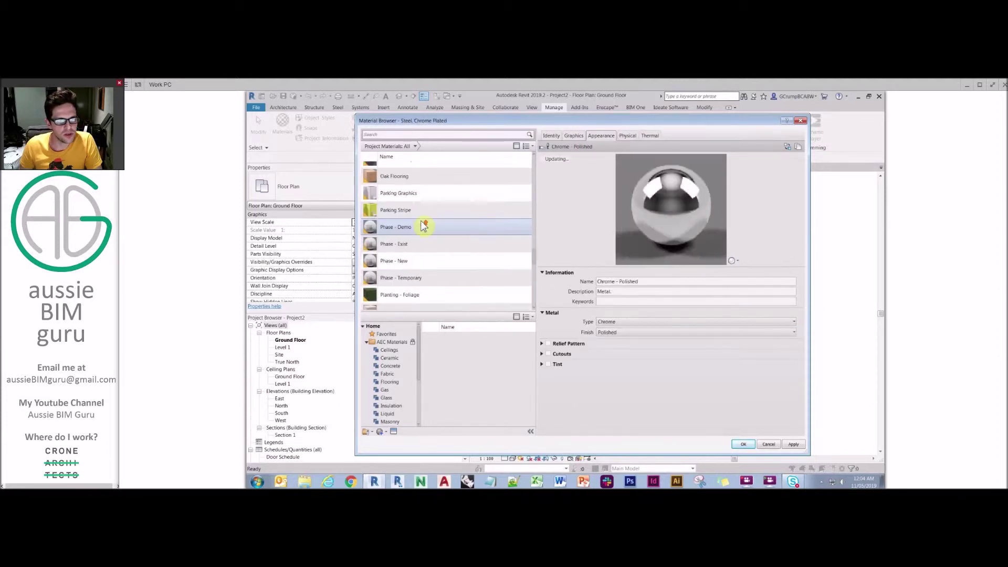
{"action": "scroll", "coordinate": [420, 221], "scroll_direction": "up", "scroll_amount": 10}
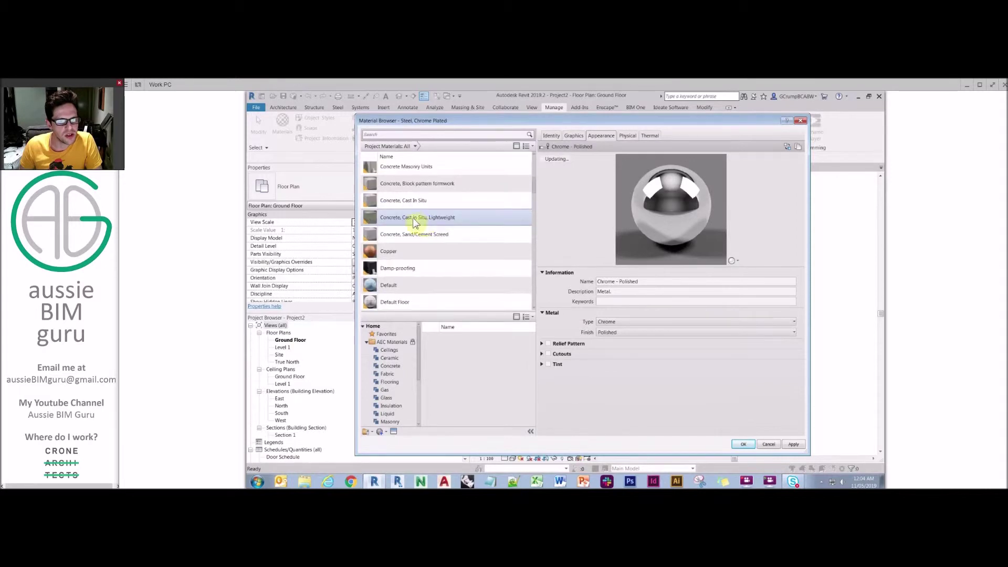
{"action": "scroll", "coordinate": [405, 221], "scroll_direction": "down", "scroll_amount": 3}
Enable Reflectivity on the Default material at Direct/Oblique 50, then go back to the slides.
{"action": "left_click", "coordinate": [400, 170]}
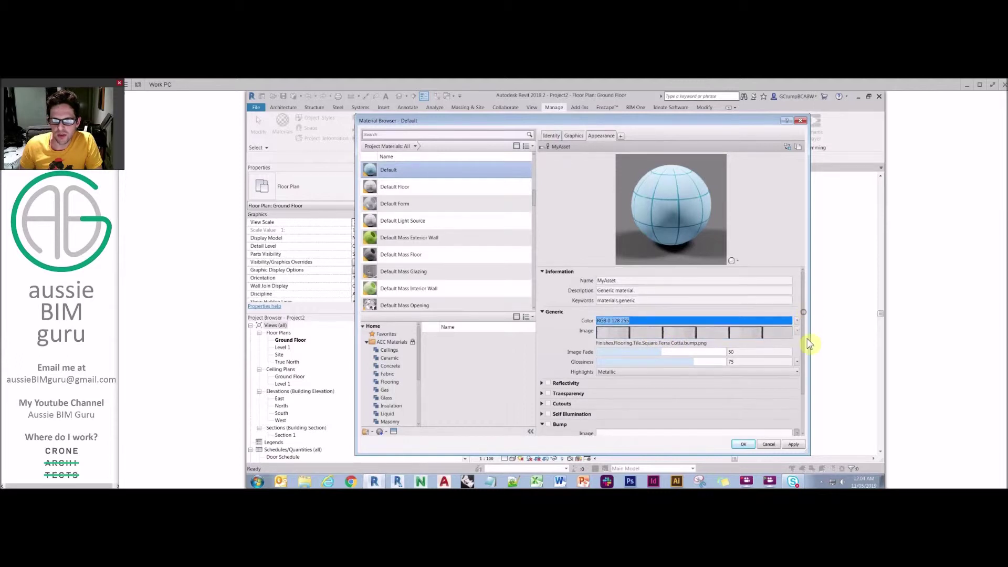
{"action": "scroll", "coordinate": [809, 344], "scroll_direction": "down", "scroll_amount": 1}
{"action": "left_click", "coordinate": [542, 344]}
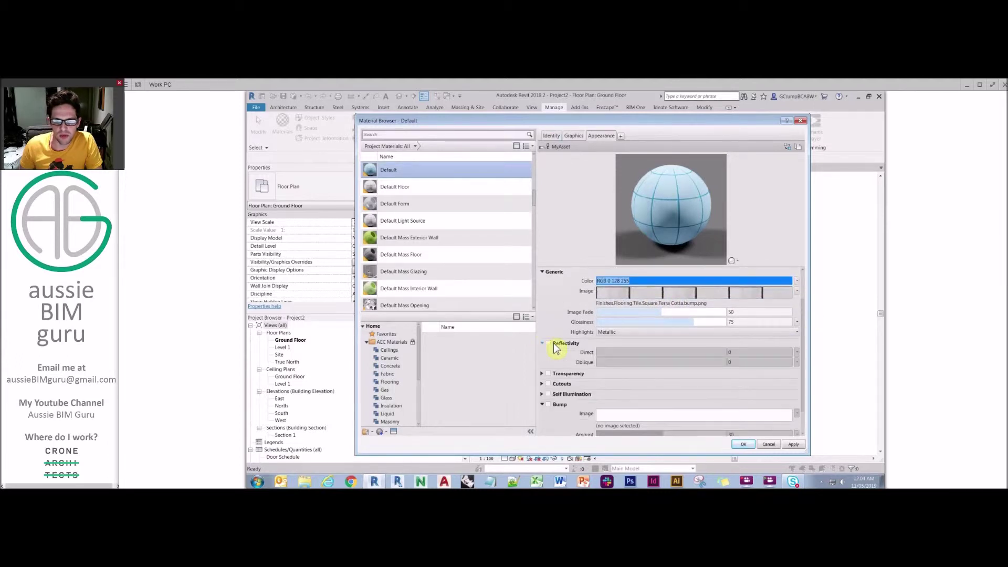
{"action": "left_click", "coordinate": [549, 344]}
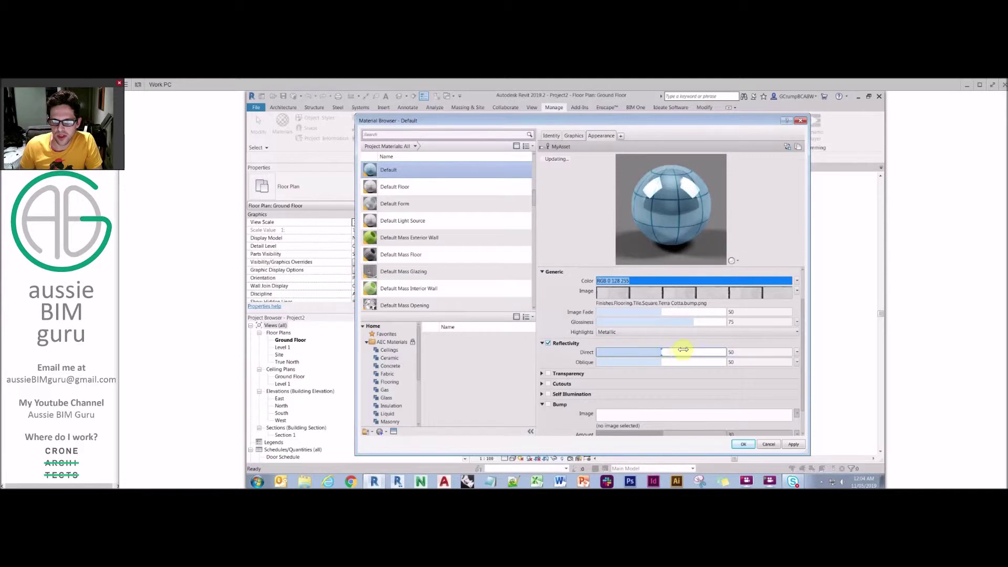
{"action": "left_click", "coordinate": [797, 353]}
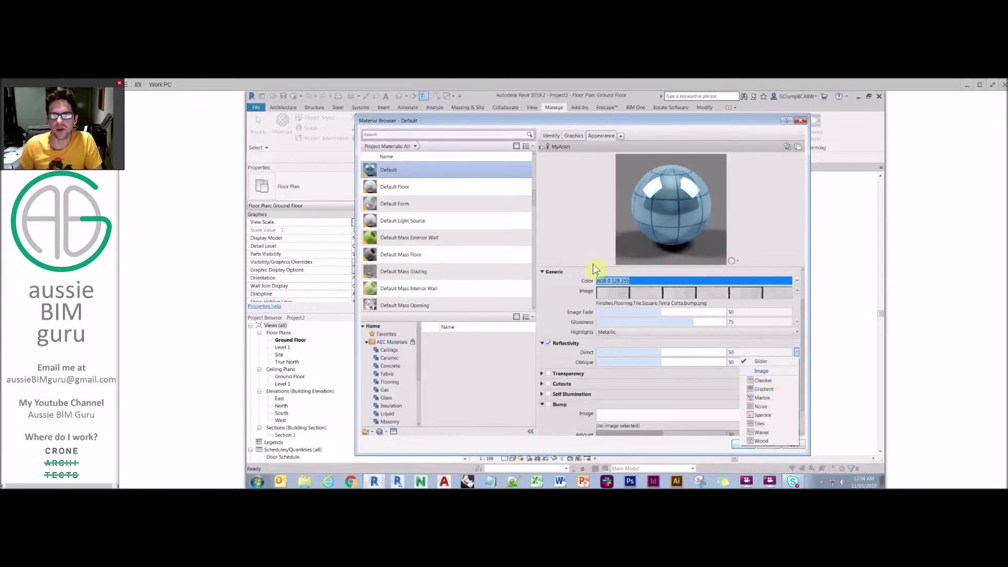
{"action": "left_click", "coordinate": [554, 214]}
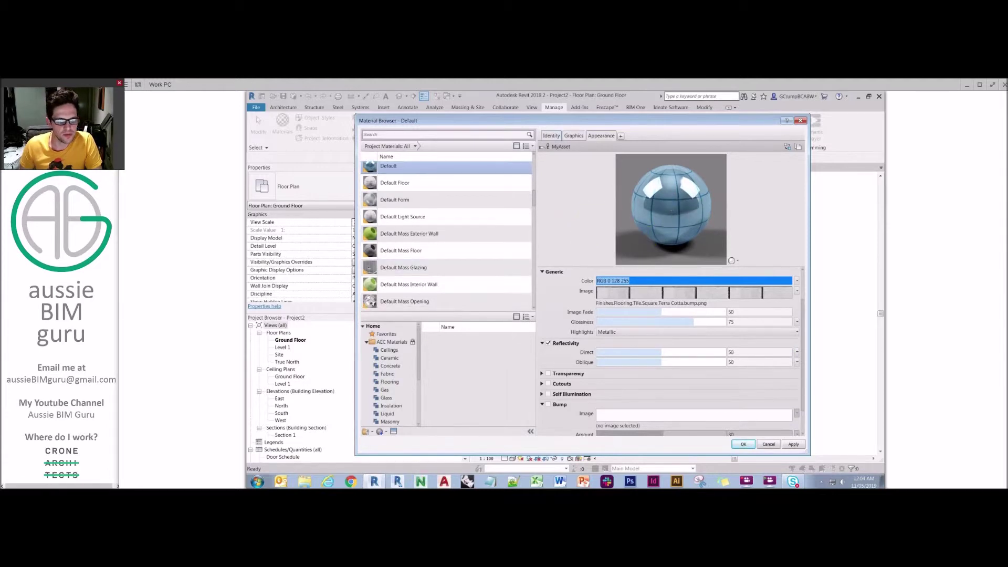
{"action": "left_click", "coordinate": [445, 482]}
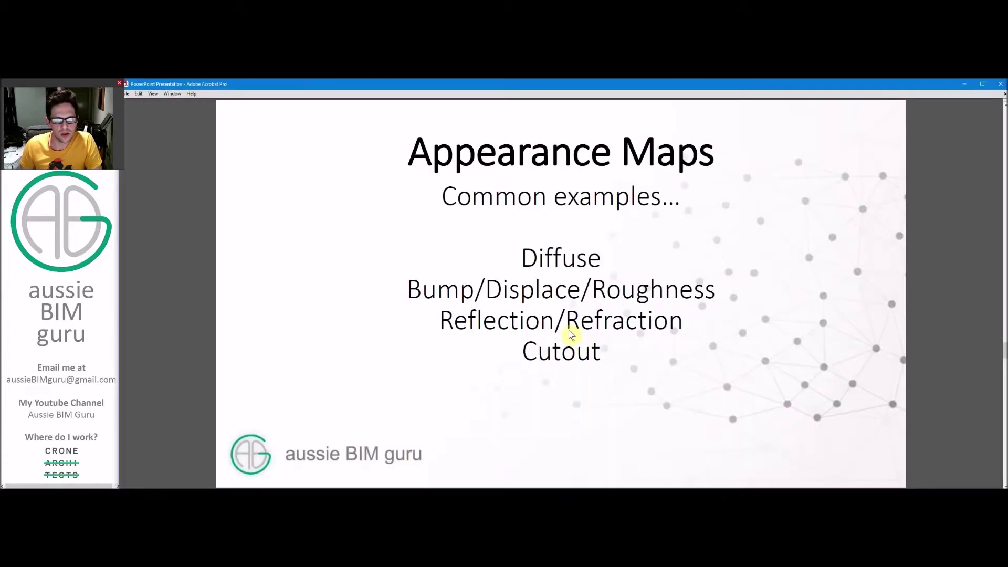
Advance the presentation to the Bump slide, then switch to the brown brick texture image.
{"action": "left_click", "coordinate": [779, 253]}
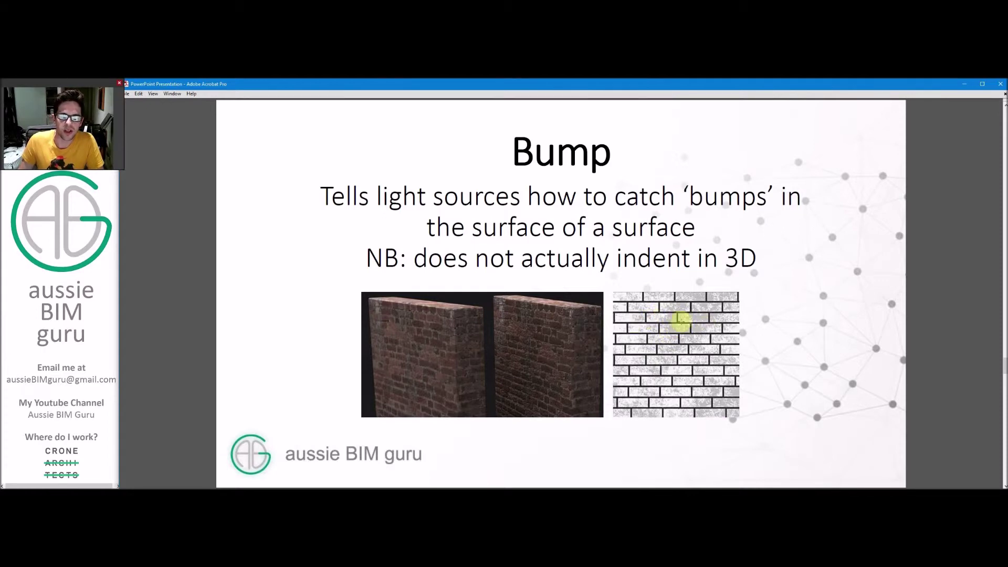
{"action": "mouse_move", "coordinate": [373, 485]}
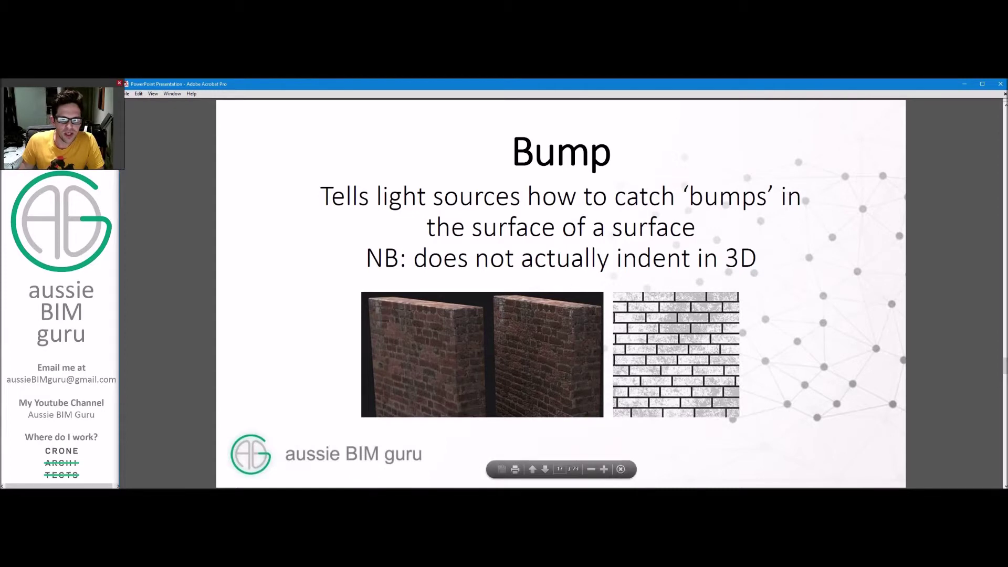
{"action": "key", "text": "alt+Tab"}
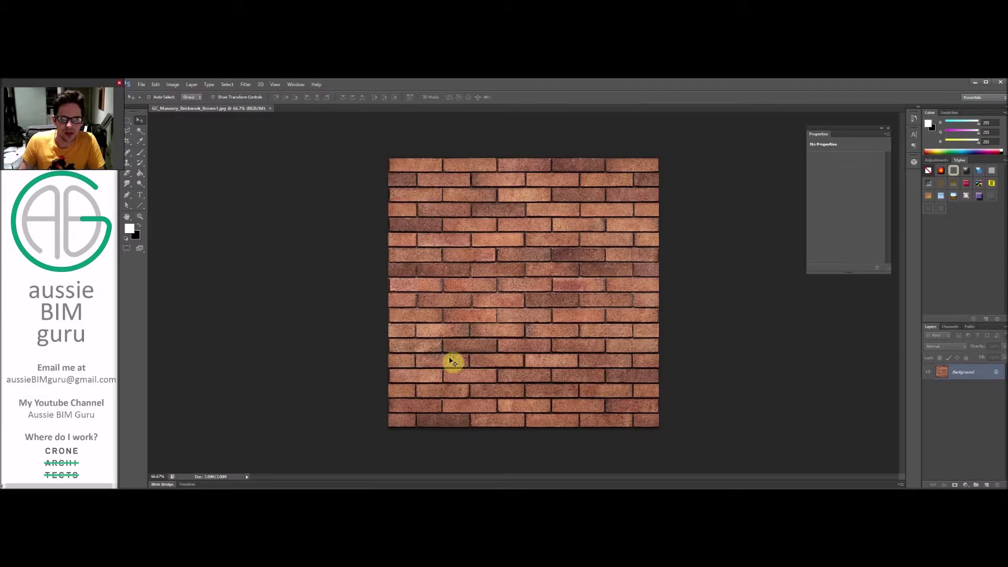
Desaturate the brick texture to remove its colour.
{"action": "left_click", "coordinate": [172, 85]}
{"action": "mouse_move", "coordinate": [202, 105]}
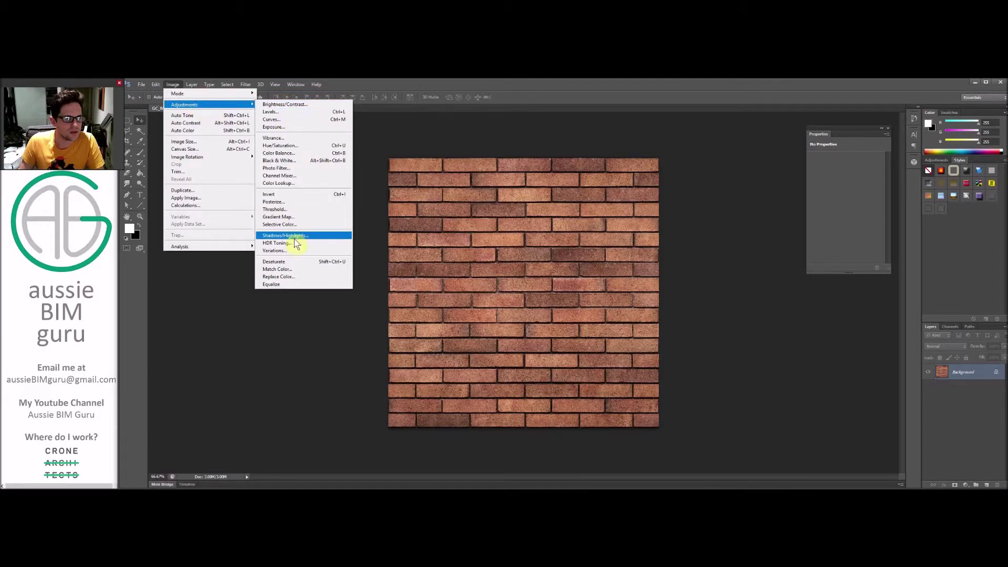
{"action": "left_click", "coordinate": [298, 262]}
In Levels, raise the black input and drop the white input to 131, then return to the slides.
{"action": "left_click", "coordinate": [172, 84]}
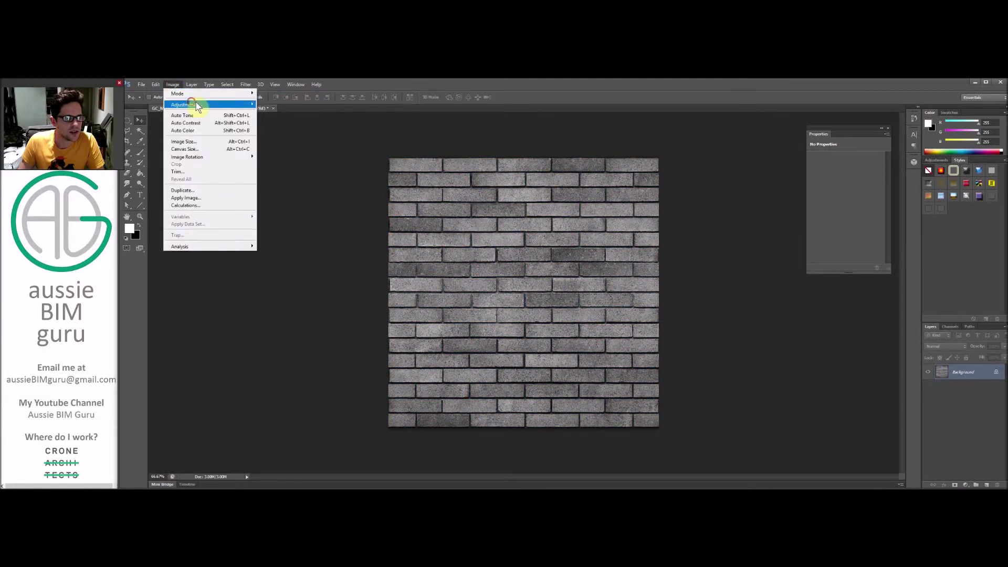
{"action": "mouse_move", "coordinate": [195, 105]}
{"action": "left_click", "coordinate": [288, 112]}
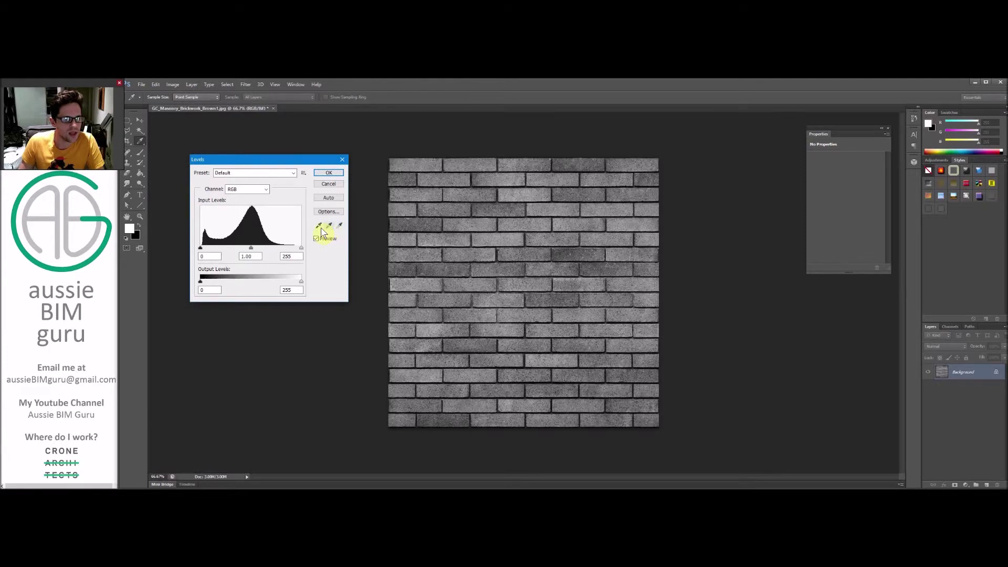
{"action": "left_click_drag", "start_coordinate": [201, 248], "coordinate": [226, 249]}
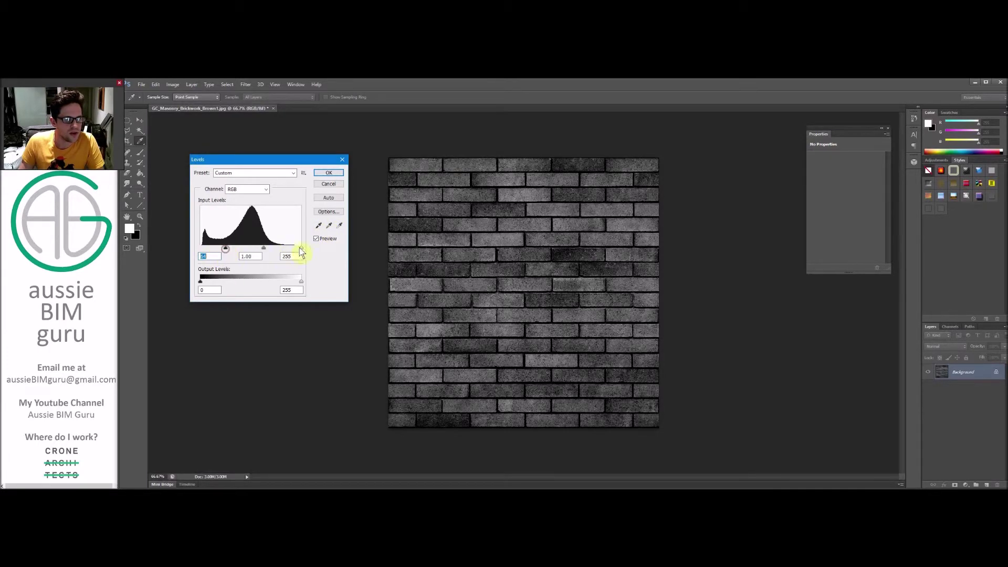
{"action": "left_click_drag", "start_coordinate": [302, 248], "coordinate": [222, 249]}
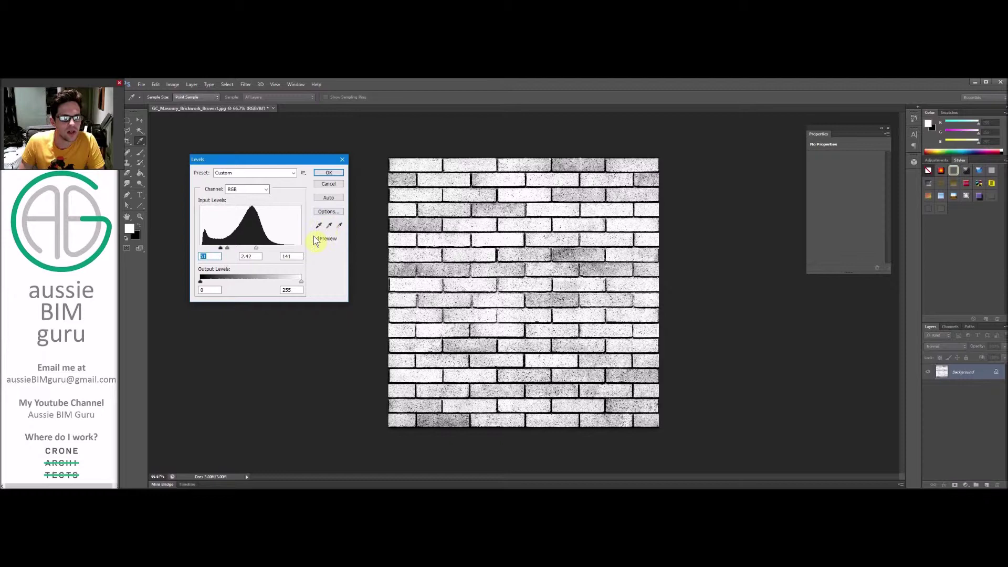
{"action": "left_click_drag", "start_coordinate": [256, 248], "coordinate": [227, 250]}
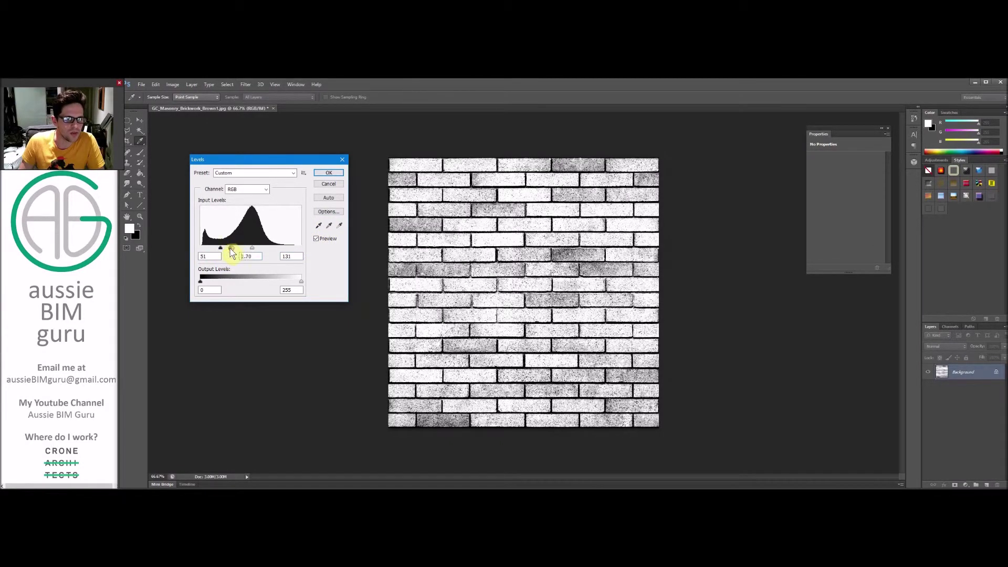
{"action": "left_click", "coordinate": [336, 174]}
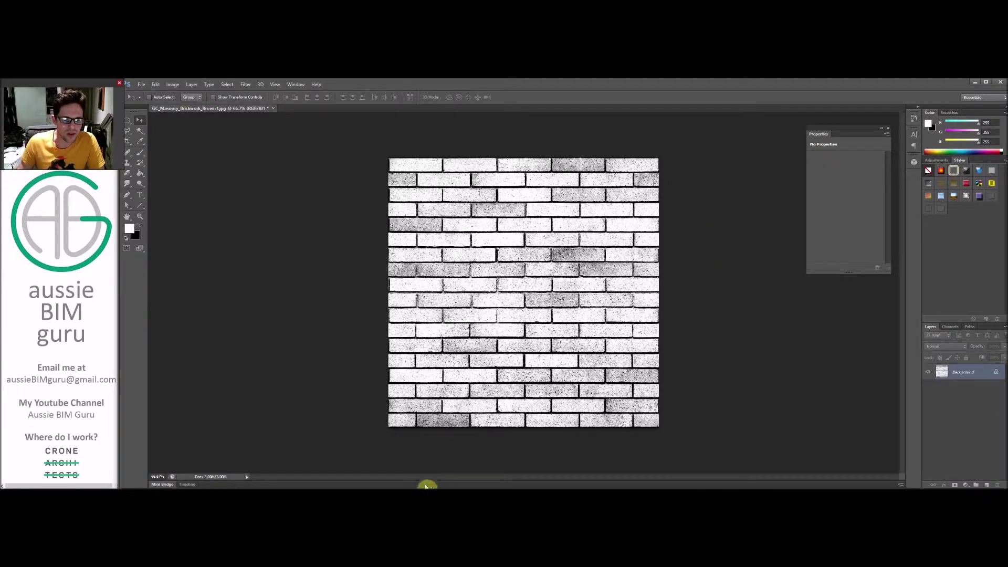
{"action": "key", "text": "alt+Tab"}
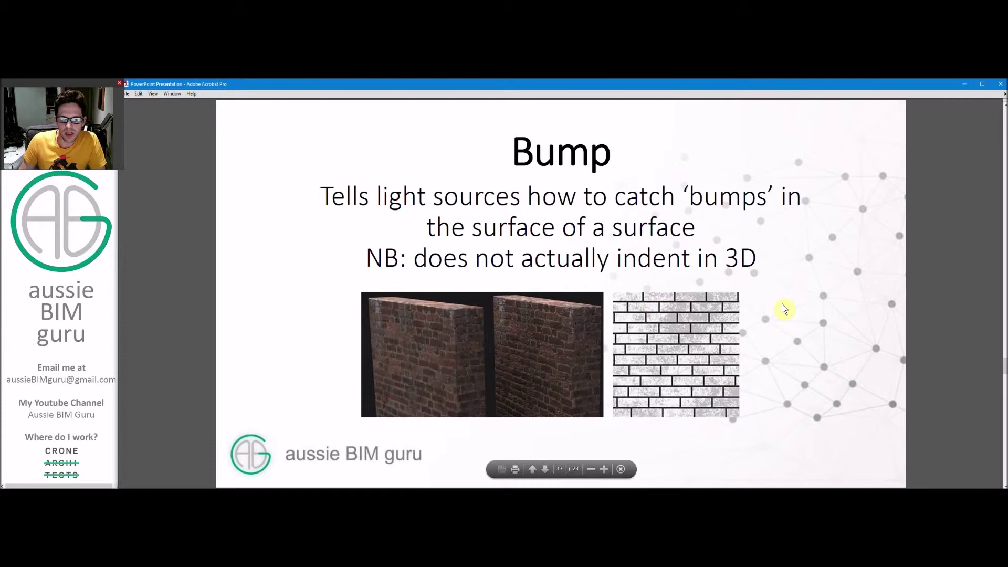
Step through the Displacement/Normal and Reflection/Refraction slides on to the Cutout slide.
{"action": "key", "text": "Right"}
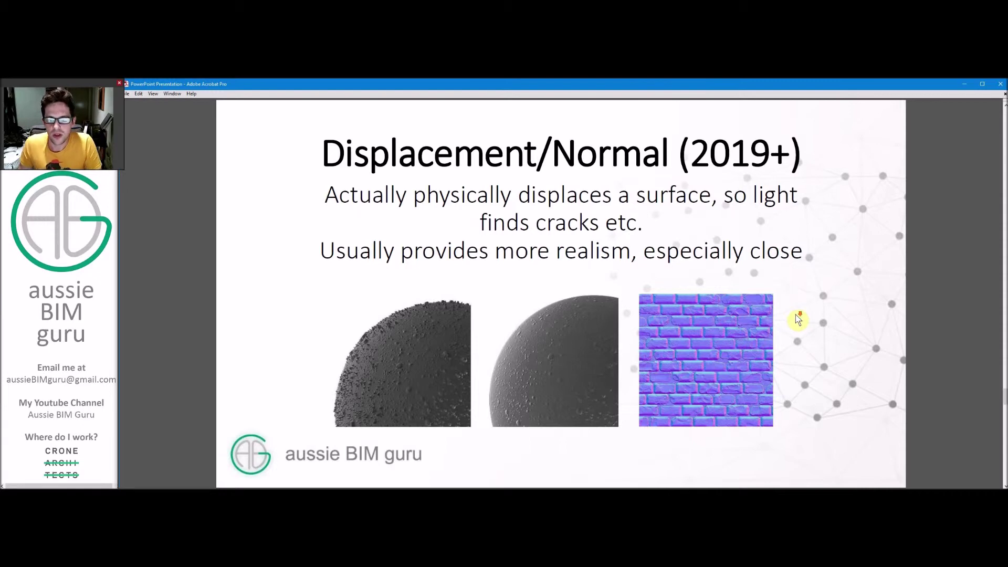
{"action": "key", "text": "Right"}
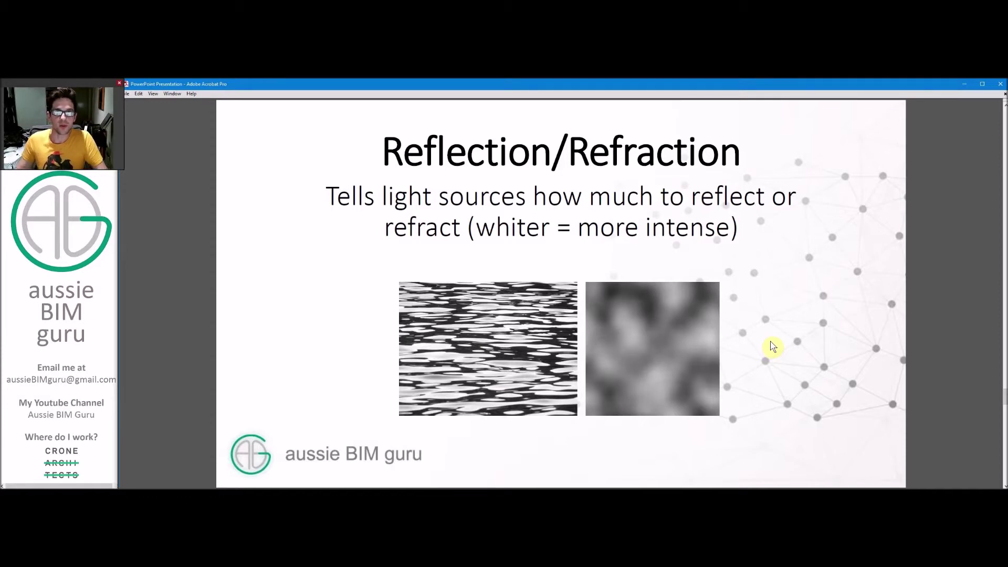
{"action": "left_click", "coordinate": [845, 314]}
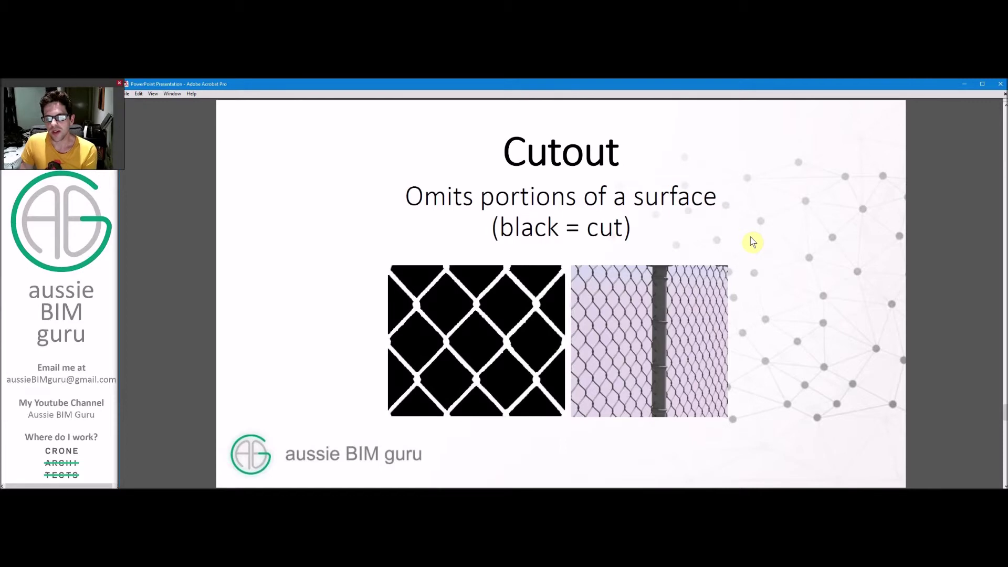
Advance to the Applying Materials slide and switch back to the Revit session.
{"action": "key", "text": "Right"}
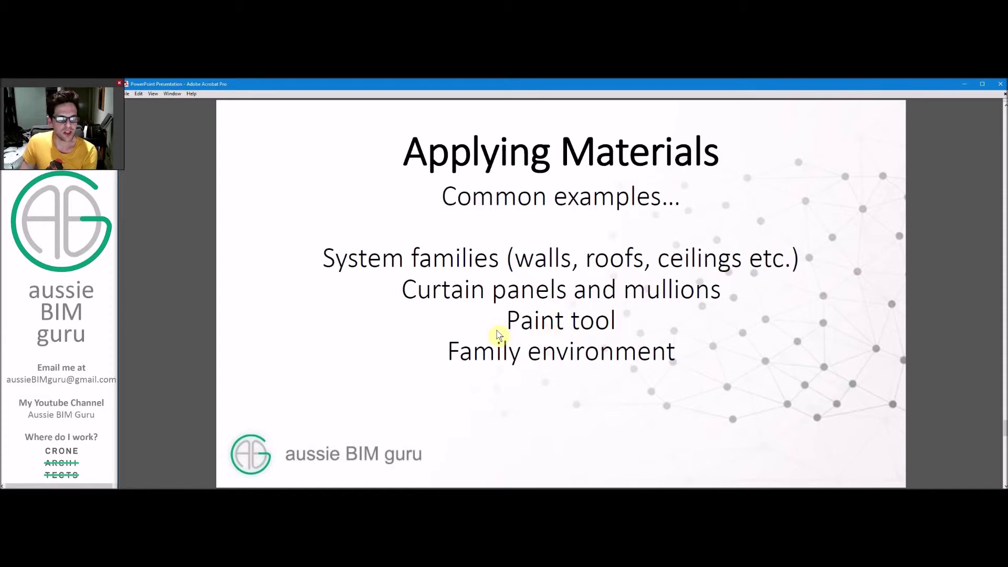
{"action": "key", "text": "alt+Tab"}
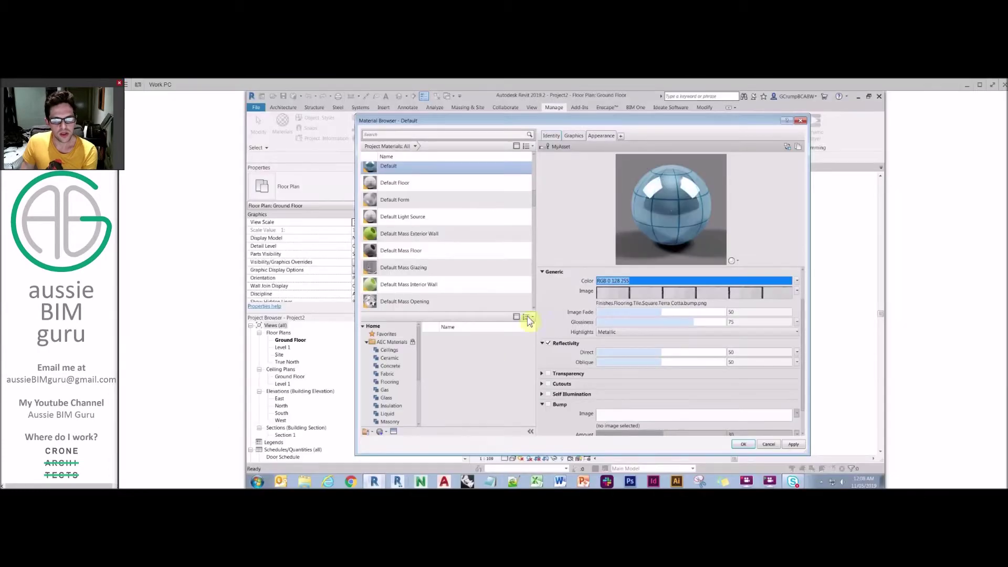
Close the Material Browser and draw a new straight wall in plan with WA.
{"action": "left_click", "coordinate": [746, 445]}
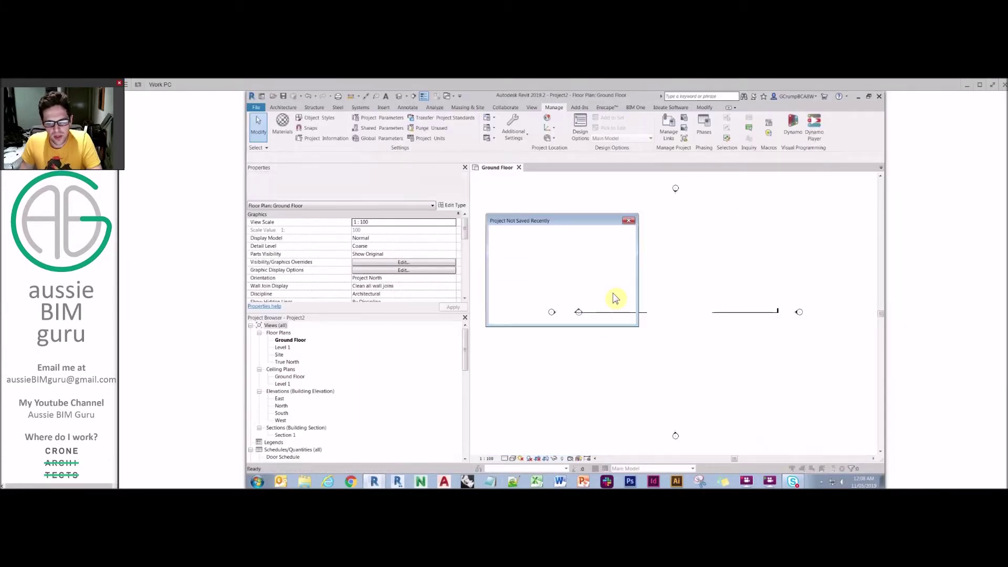
{"action": "left_click", "coordinate": [629, 220]}
{"action": "key", "text": "w"}
{"action": "key", "text": "a"}
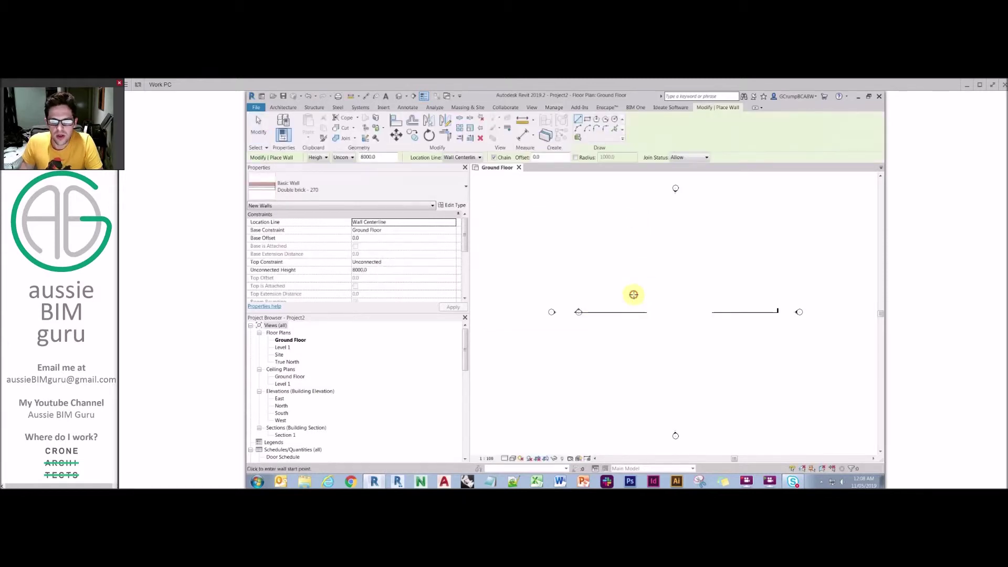
{"action": "left_click", "coordinate": [634, 293]}
{"action": "left_click", "coordinate": [735, 289]}
{"action": "key", "text": "Escape"}
{"action": "key", "text": "Escape"}
Set the Double brick - 270 wall type's Finish 1 layer material to Default.
{"action": "left_click", "coordinate": [693, 291]}
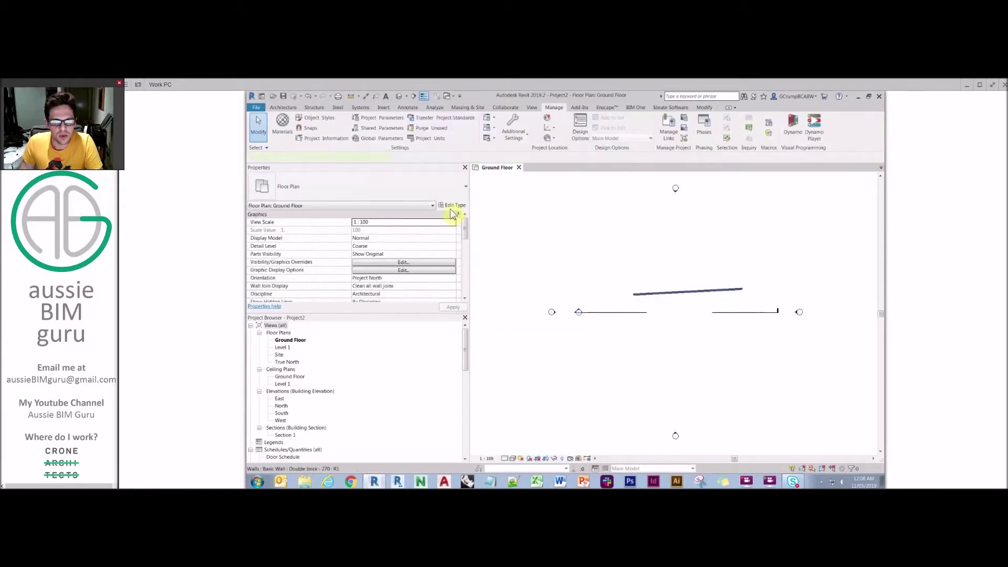
{"action": "left_click", "coordinate": [452, 205]}
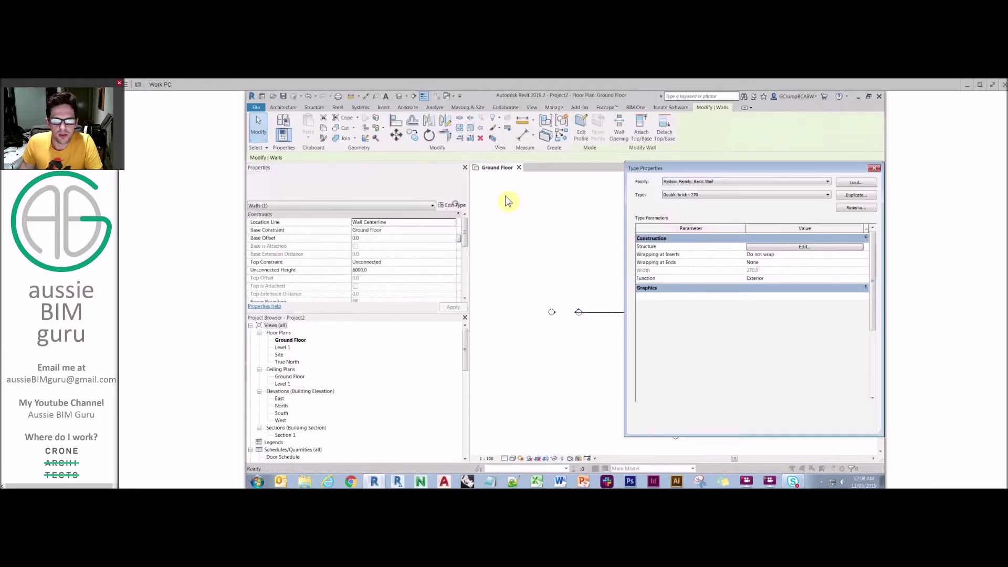
{"action": "left_click", "coordinate": [797, 247]}
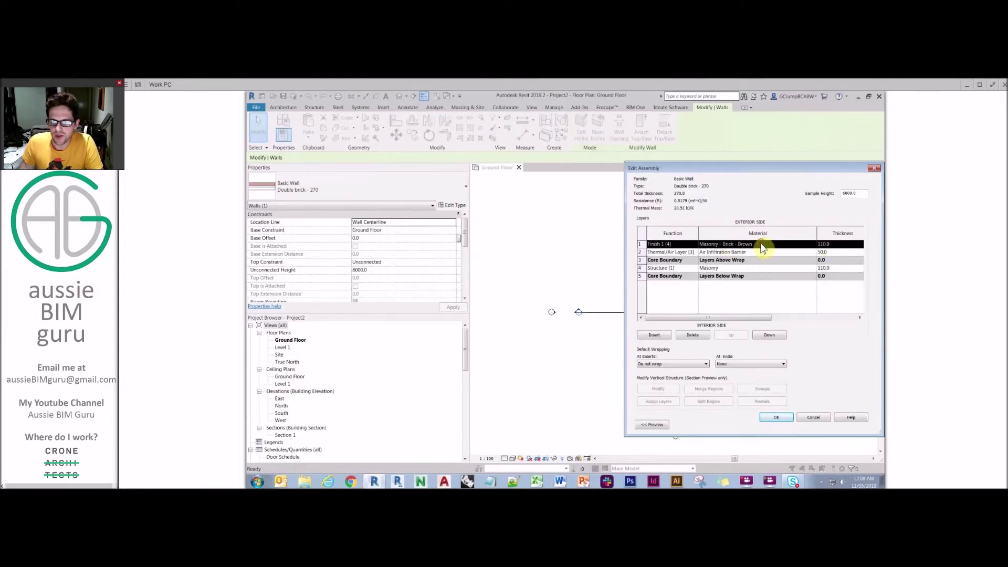
{"action": "left_click", "coordinate": [769, 245]}
{"action": "key", "text": "Caps_Lock"}
{"action": "type", "text": "D"}
{"action": "key", "text": "Caps_Lock"}
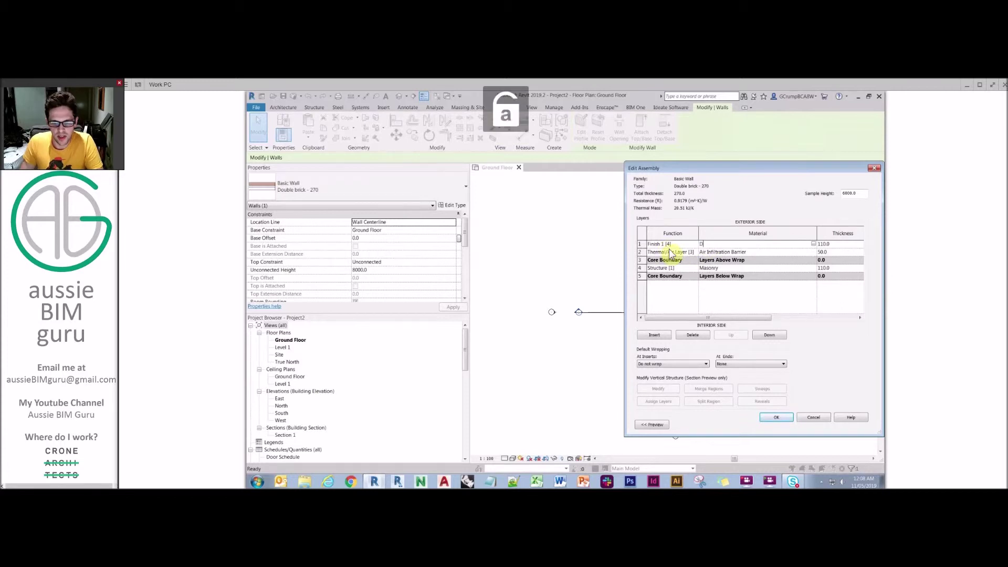
{"action": "type", "text": "efault"}
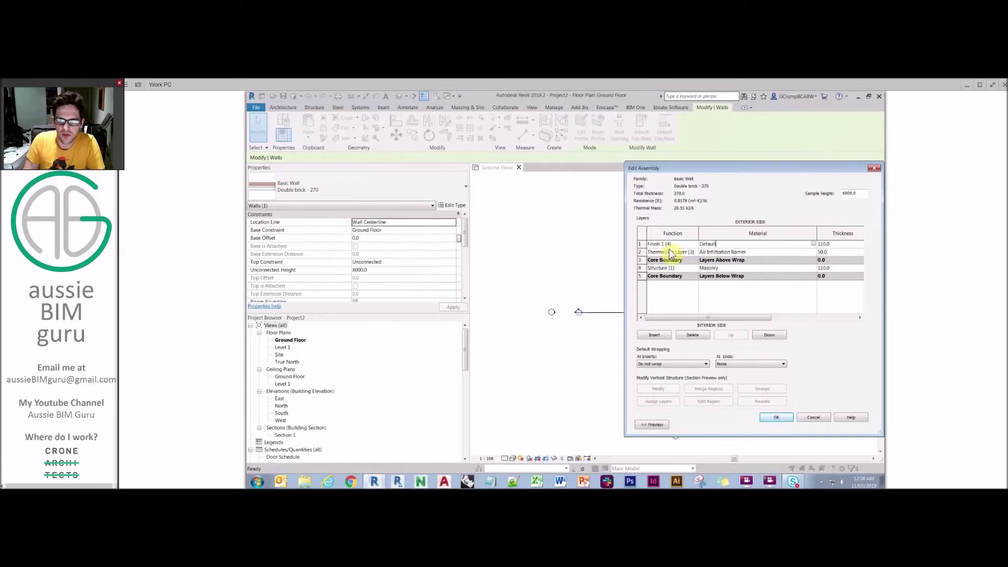
{"action": "left_click", "coordinate": [777, 418]}
{"action": "left_click", "coordinate": [786, 424]}
{"action": "left_click", "coordinate": [612, 288]}
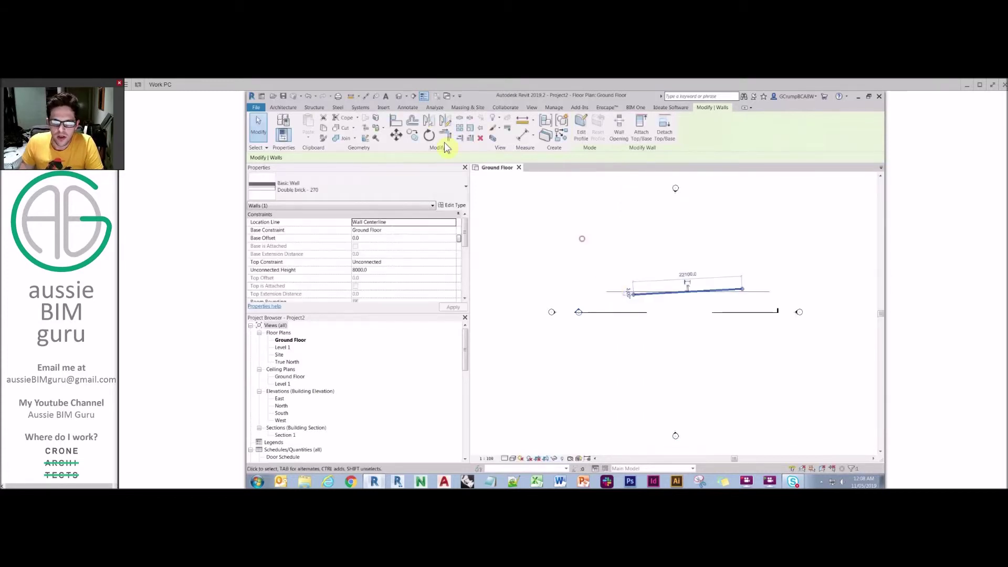
View the wall in 3D using Realistic, Ray Trace and then Wireframe styles.
{"action": "left_click", "coordinate": [398, 97]}
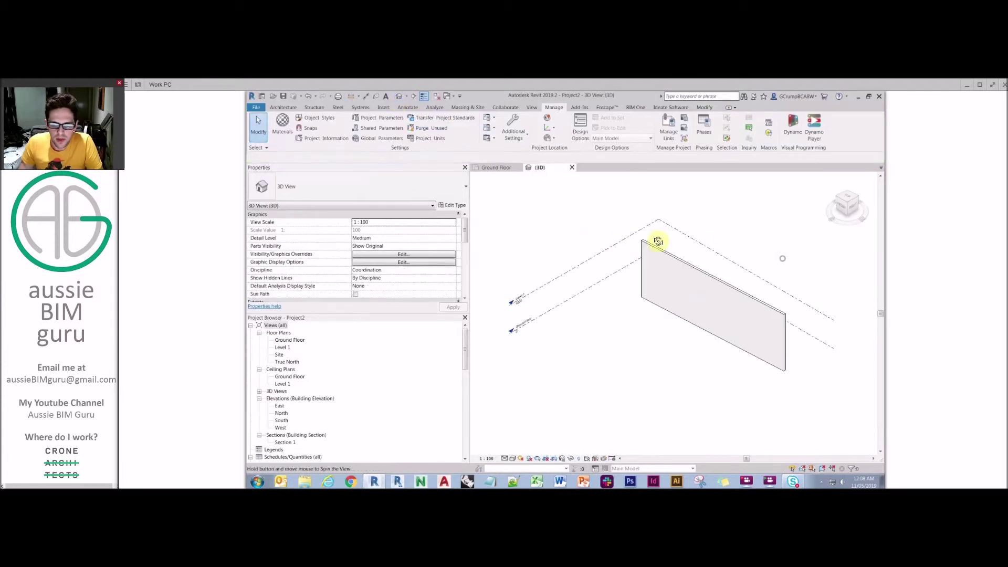
{"action": "middle_click_drag", "start_coordinate": [657, 242], "coordinate": [660, 279], "text": "shift"}
{"action": "scroll", "coordinate": [625, 341], "scroll_direction": "up", "scroll_amount": 4}
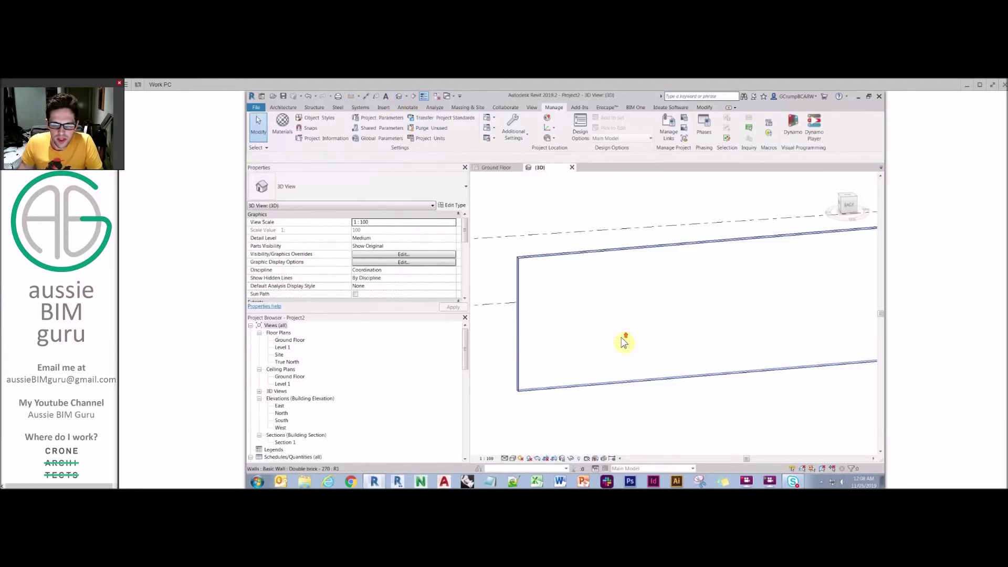
{"action": "scroll", "coordinate": [578, 327], "scroll_direction": "up", "scroll_amount": 2}
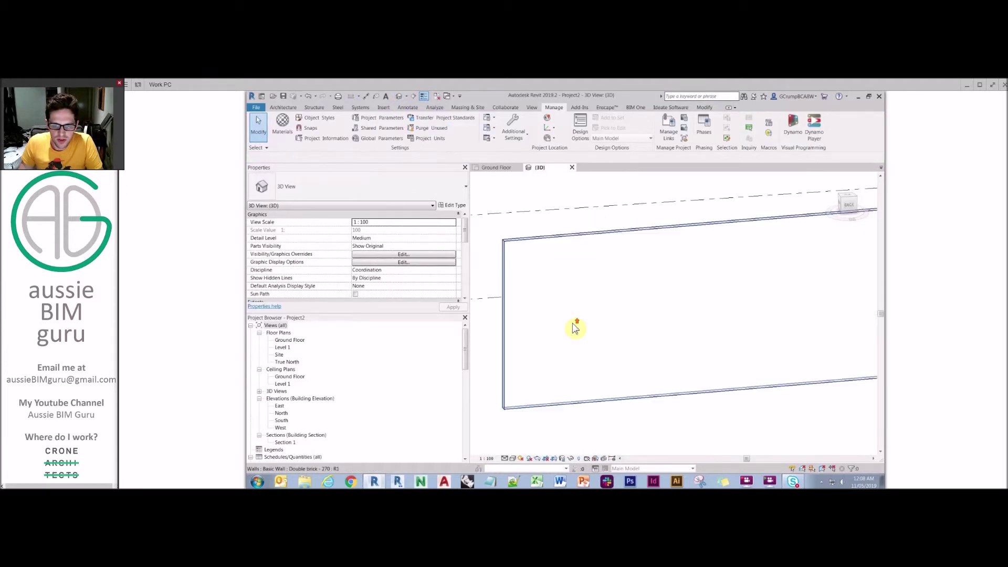
{"action": "left_click", "coordinate": [513, 458]}
{"action": "left_click", "coordinate": [533, 443]}
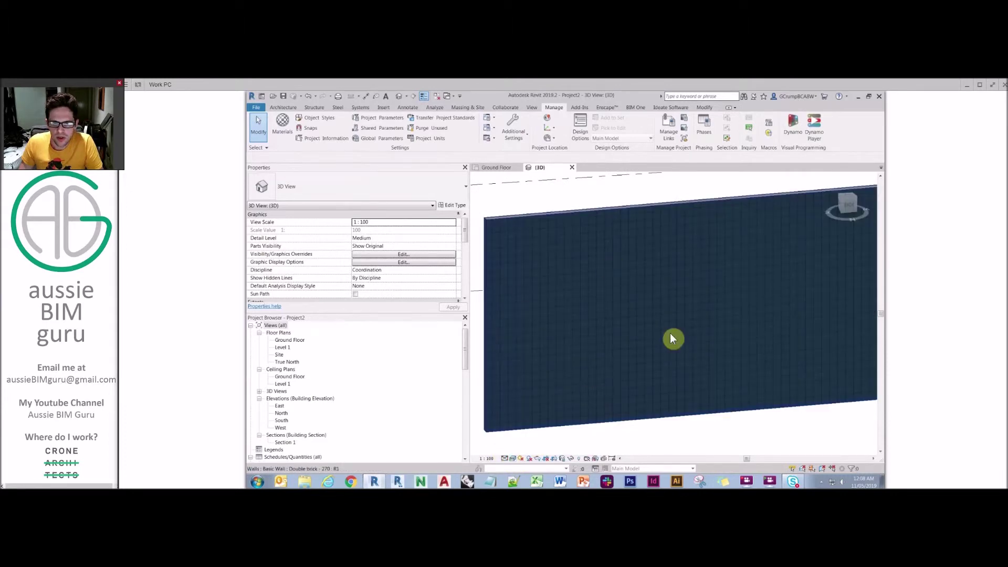
{"action": "scroll", "coordinate": [507, 436], "scroll_direction": "up", "scroll_amount": 4}
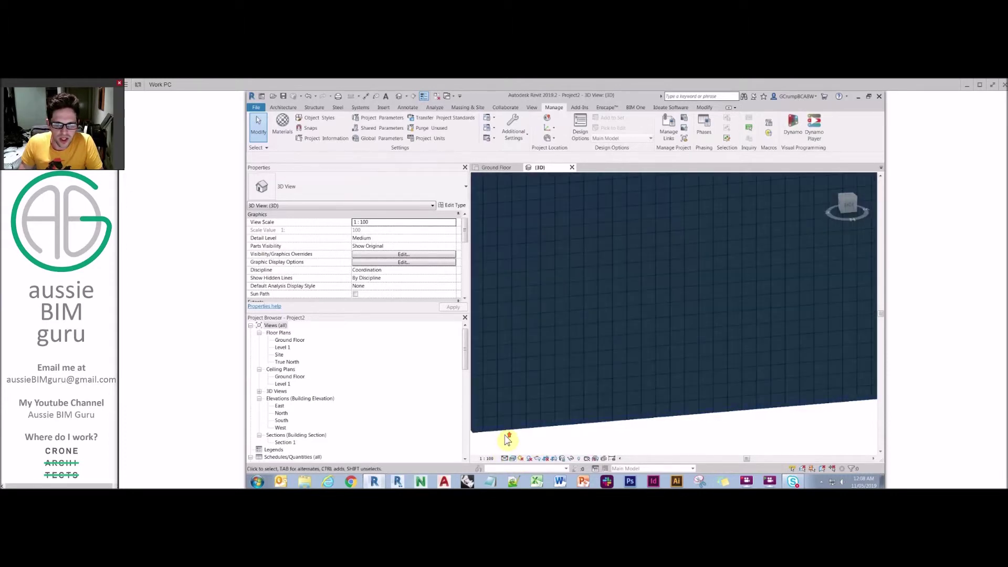
{"action": "left_click", "coordinate": [511, 459]}
{"action": "left_click", "coordinate": [533, 450]}
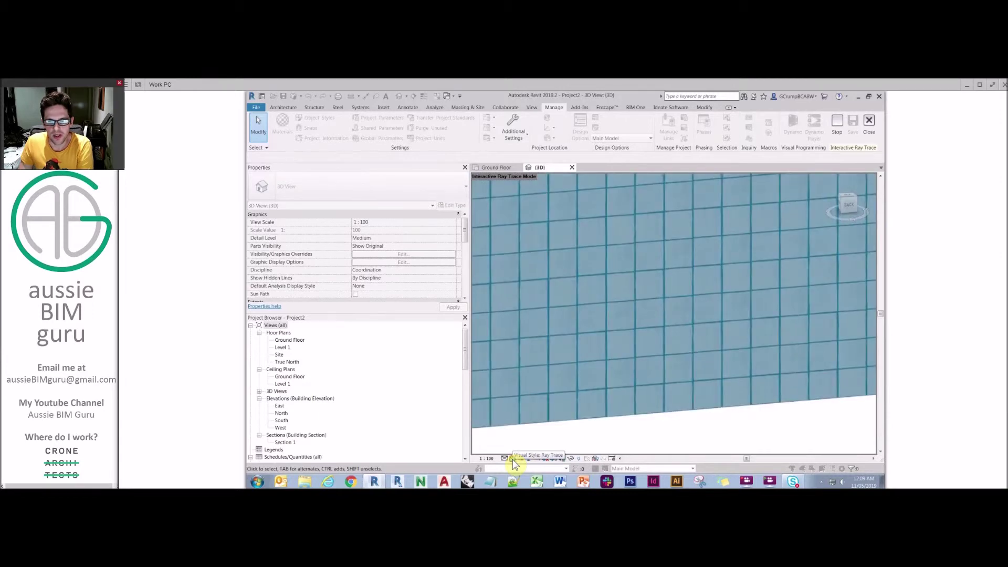
{"action": "left_click", "coordinate": [512, 459]}
{"action": "left_click", "coordinate": [703, 425]}
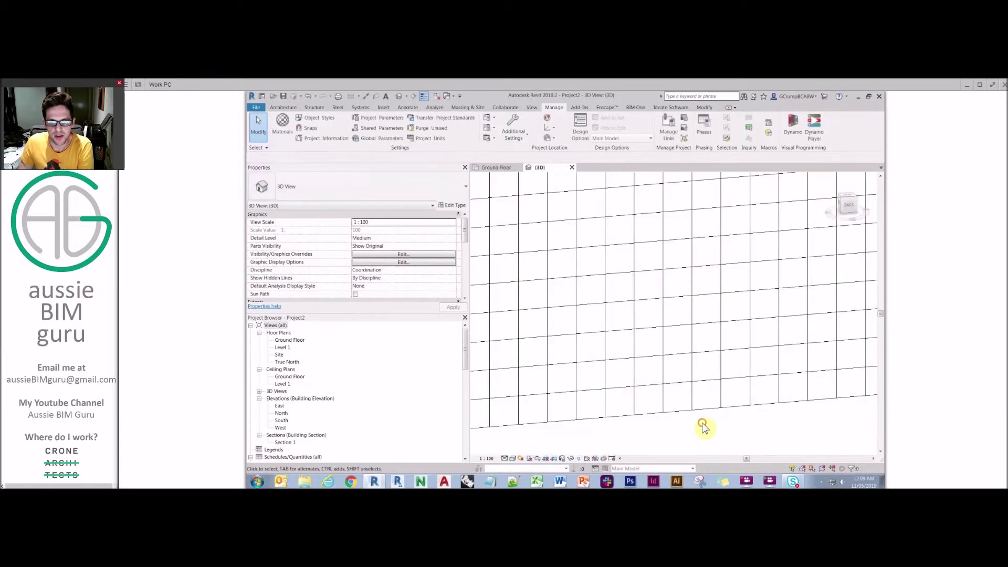
{"action": "left_click", "coordinate": [285, 107]}
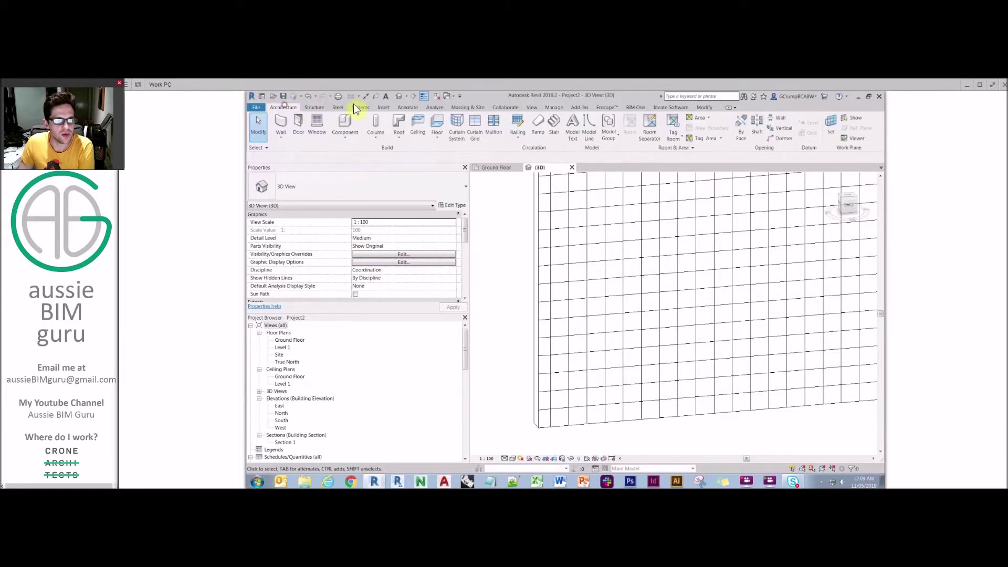
{"action": "left_click", "coordinate": [399, 141]}
{"action": "left_click", "coordinate": [415, 153]}
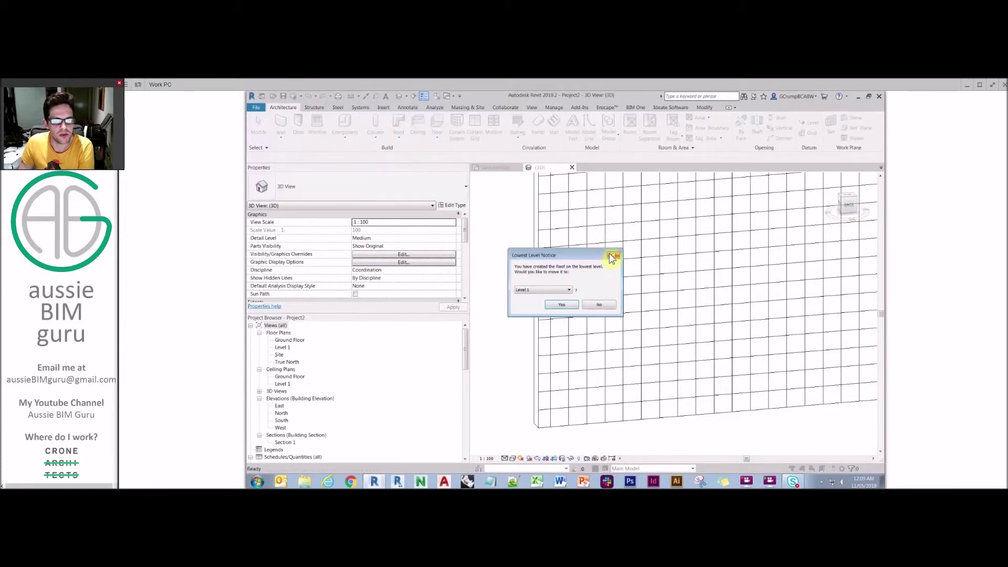
{"action": "left_click", "coordinate": [565, 304]}
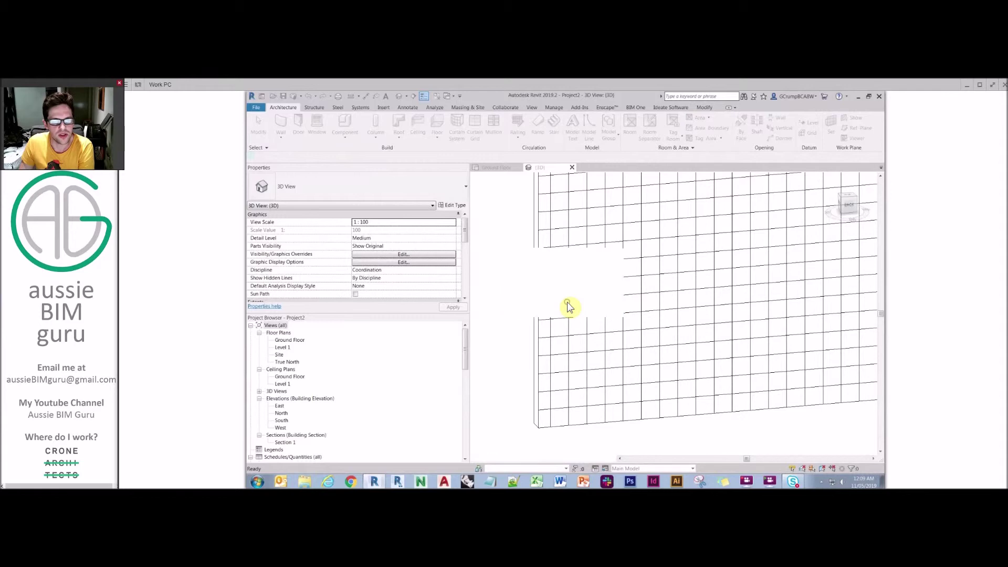
{"action": "left_click", "coordinate": [449, 208]}
{"action": "left_click", "coordinate": [787, 254]}
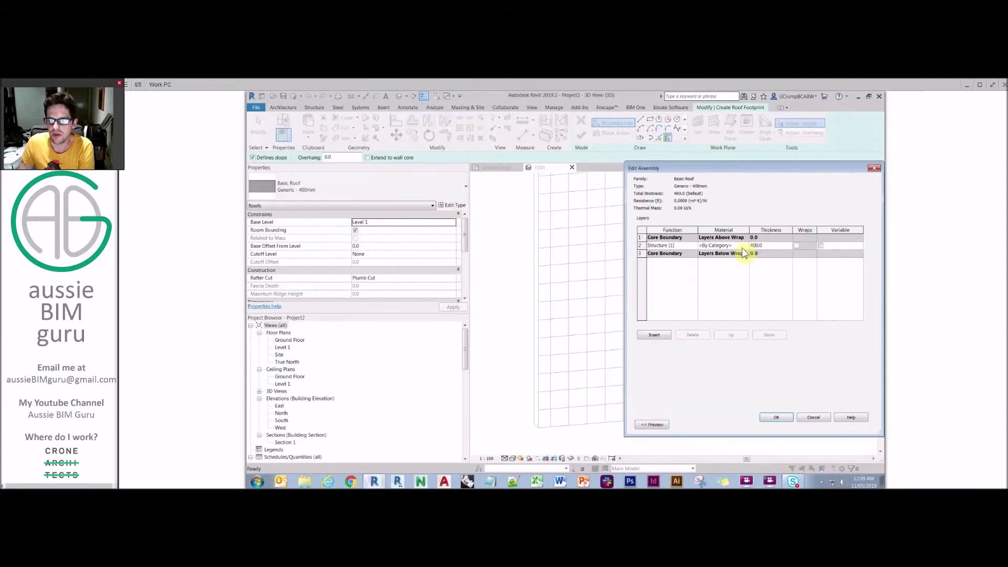
{"action": "left_click", "coordinate": [724, 246]}
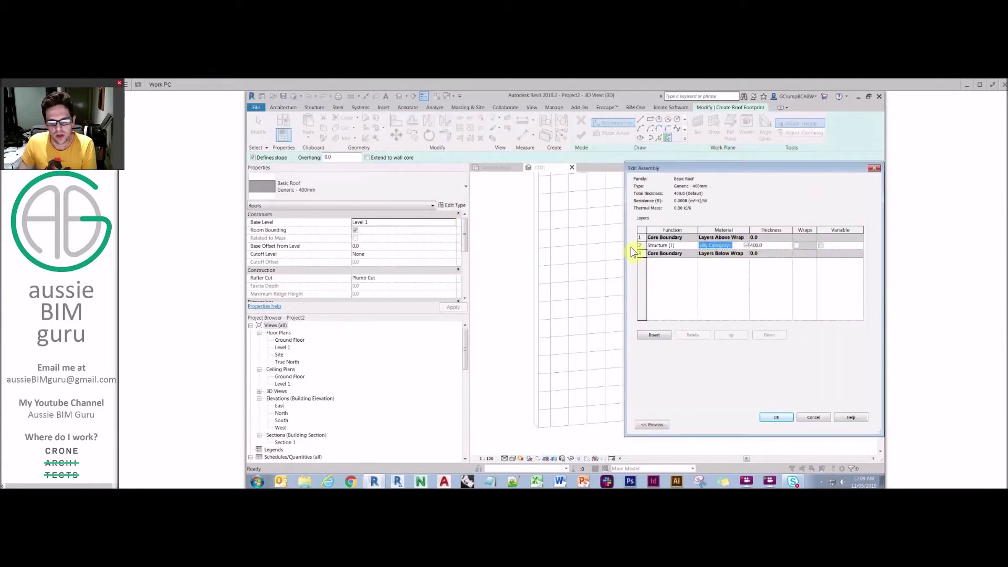
{"action": "type", "text": "Default"}
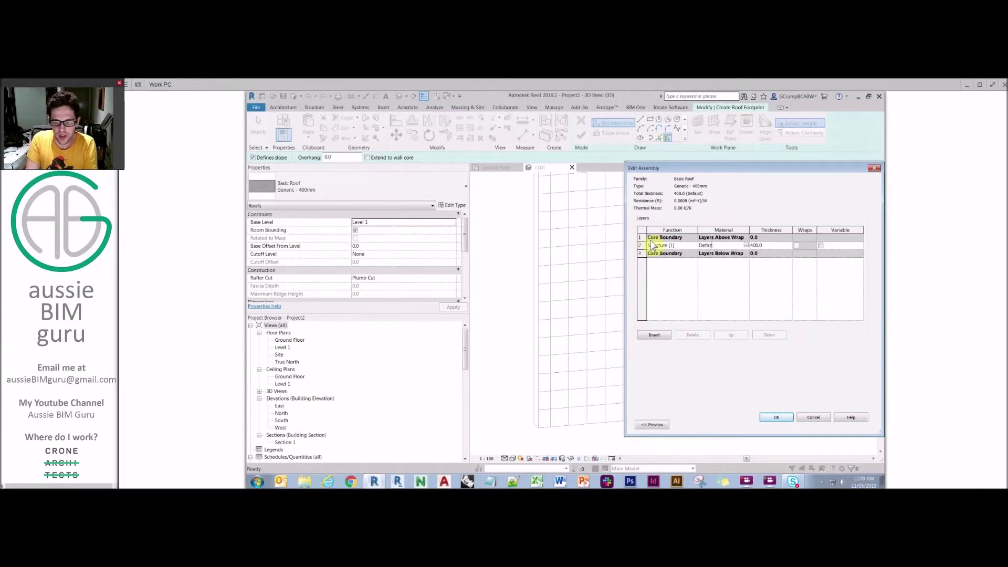
{"action": "left_click", "coordinate": [746, 246]}
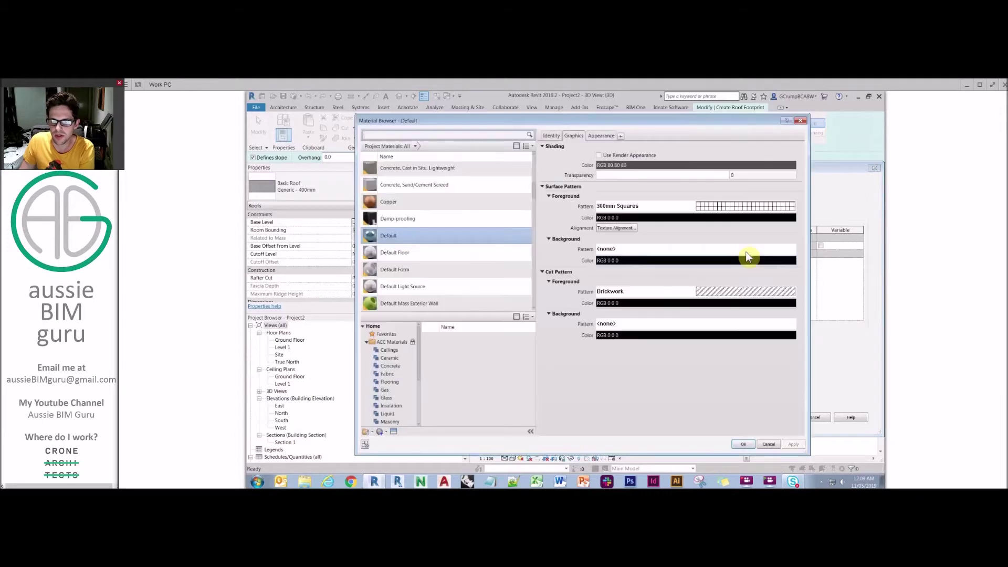
{"action": "left_click", "coordinate": [408, 203]}
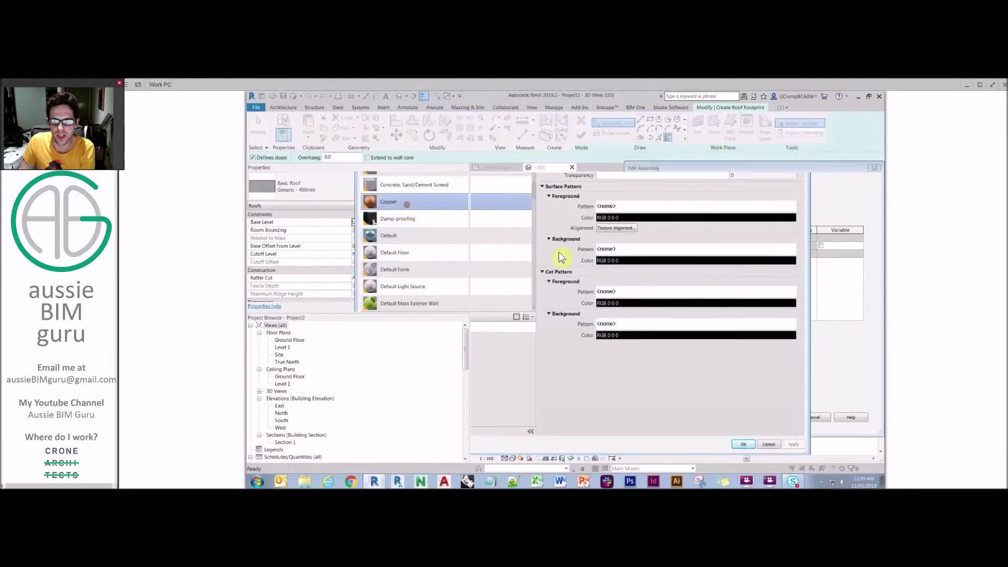
{"action": "left_click", "coordinate": [814, 417]}
{"action": "left_click", "coordinate": [821, 426]}
{"action": "left_click", "coordinate": [581, 122]}
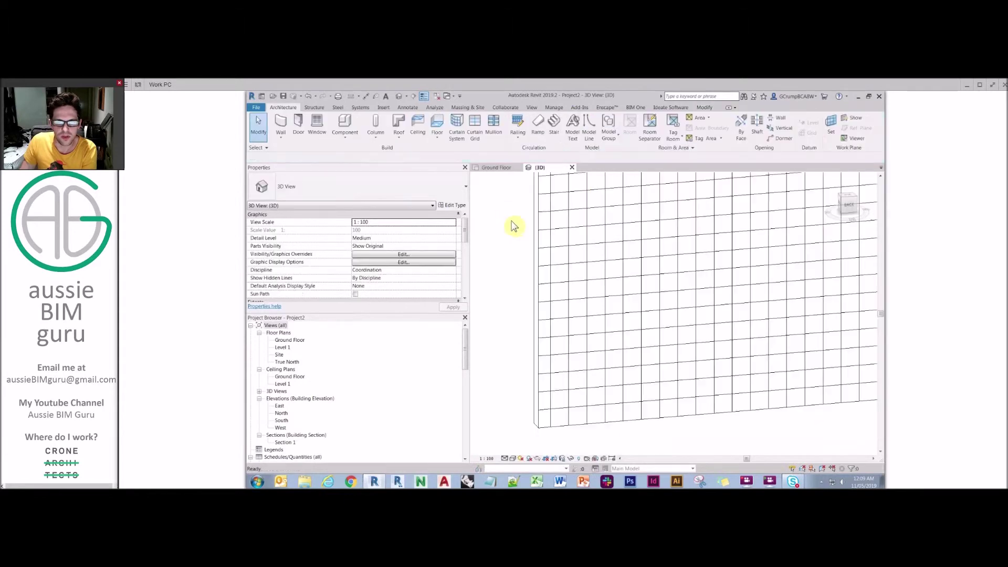
Open Type Properties for the Solid type under Curtain Panels > System Panel.
{"action": "left_click", "coordinate": [379, 364]}
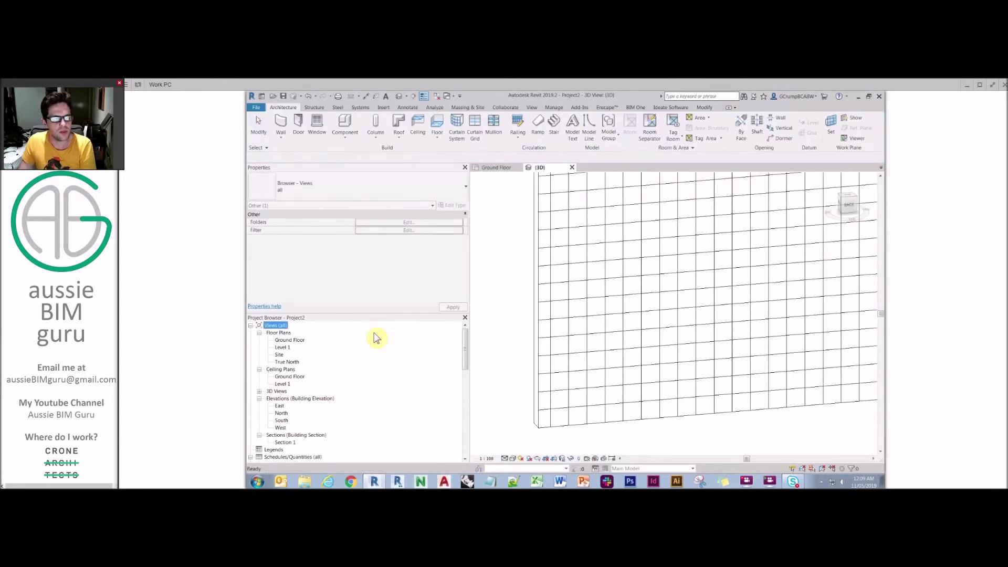
{"action": "scroll", "coordinate": [376, 338], "scroll_direction": "down", "scroll_amount": 5}
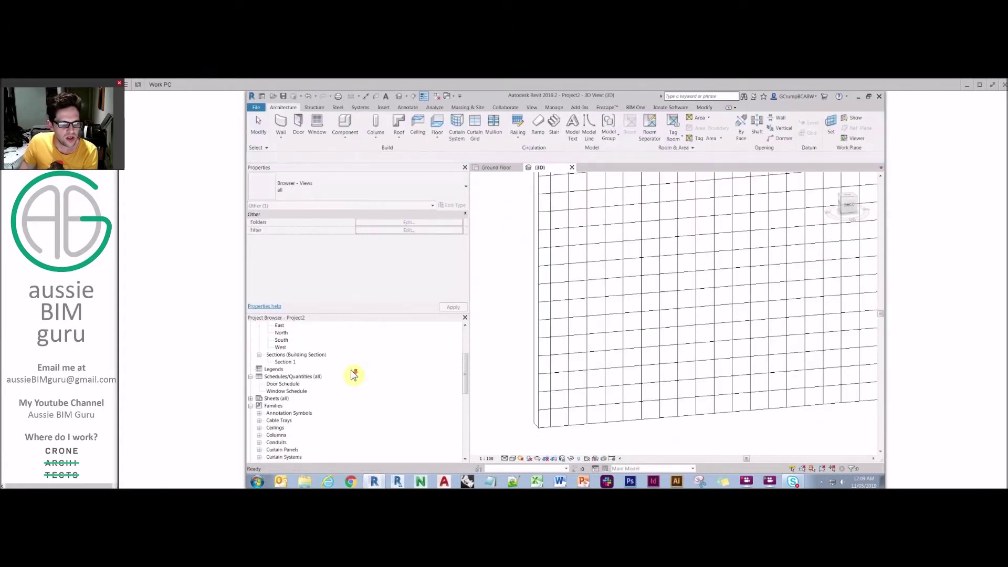
{"action": "double_click", "coordinate": [282, 434]}
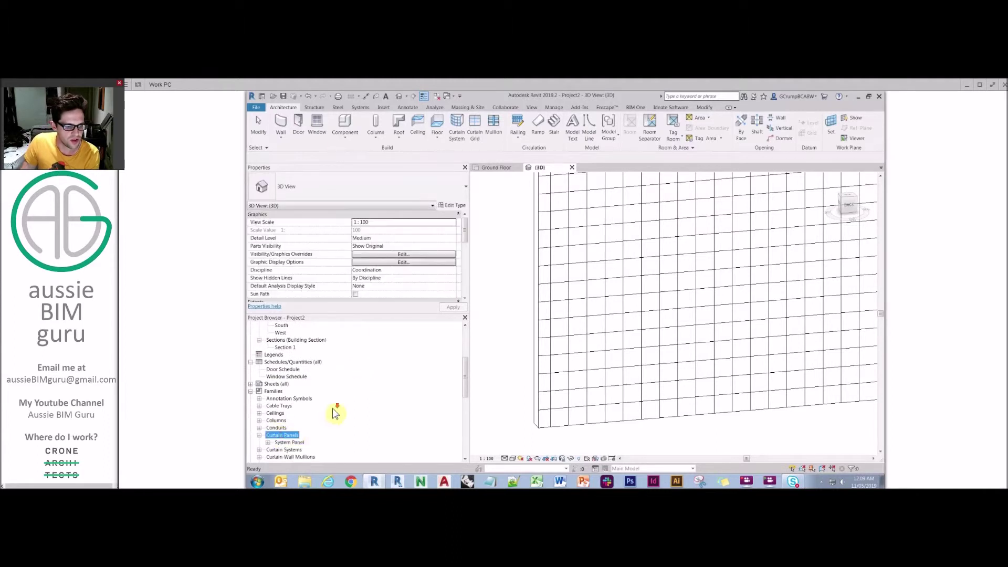
{"action": "scroll", "coordinate": [315, 420], "scroll_direction": "down", "scroll_amount": 1}
{"action": "double_click", "coordinate": [283, 413]}
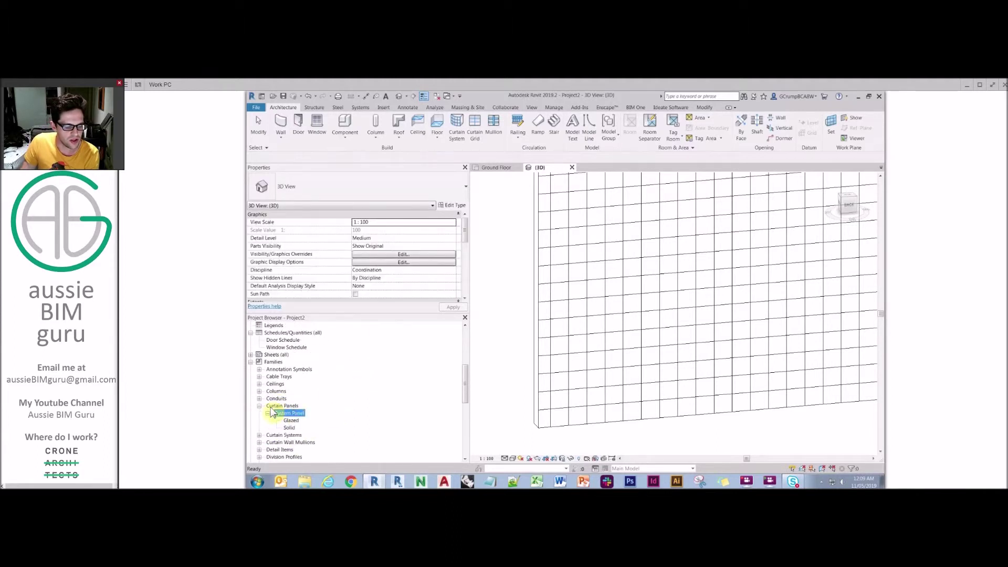
{"action": "right_click", "coordinate": [290, 428]}
{"action": "left_click", "coordinate": [354, 405]}
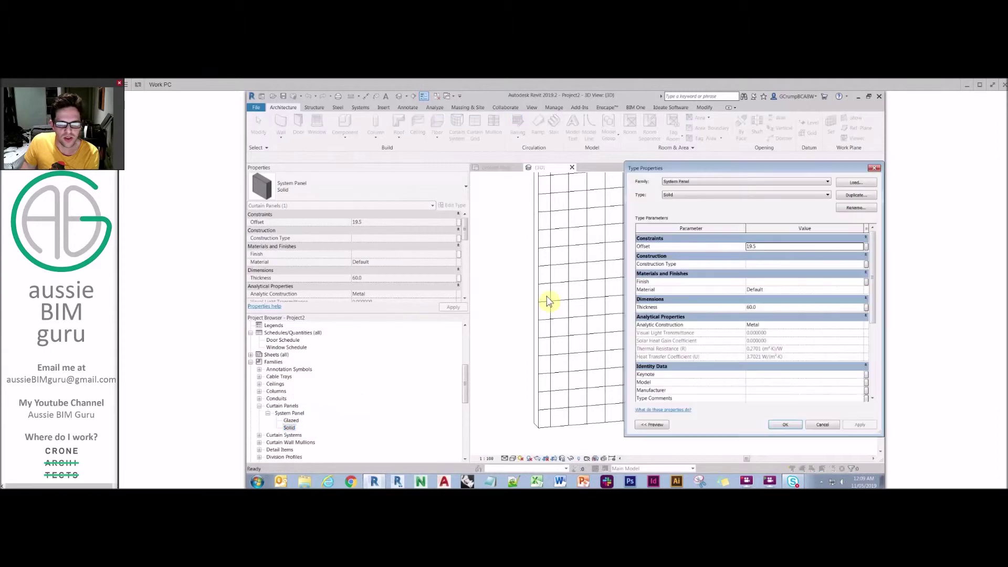
Change the Solid panel's Material from Default to Glass and confirm.
{"action": "left_click", "coordinate": [766, 289]}
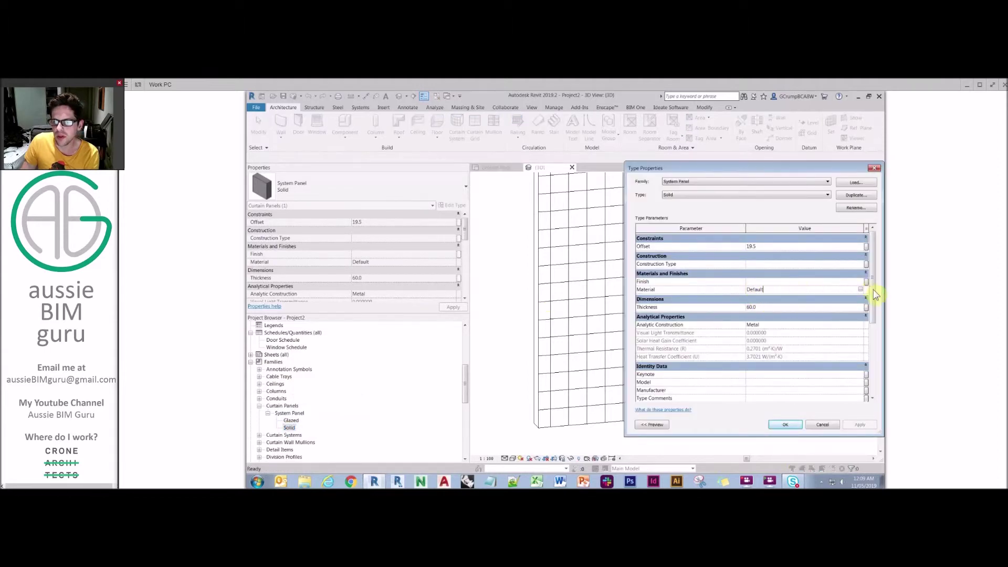
{"action": "left_click", "coordinate": [805, 287]}
{"action": "left_click", "coordinate": [666, 288]}
{"action": "type", "text": "Glass"}
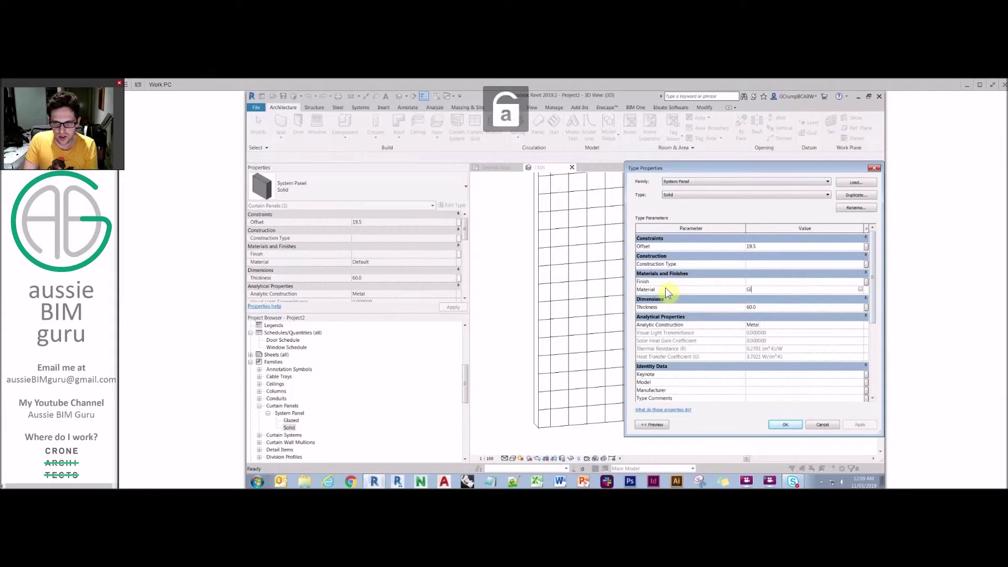
{"action": "left_click", "coordinate": [780, 426]}
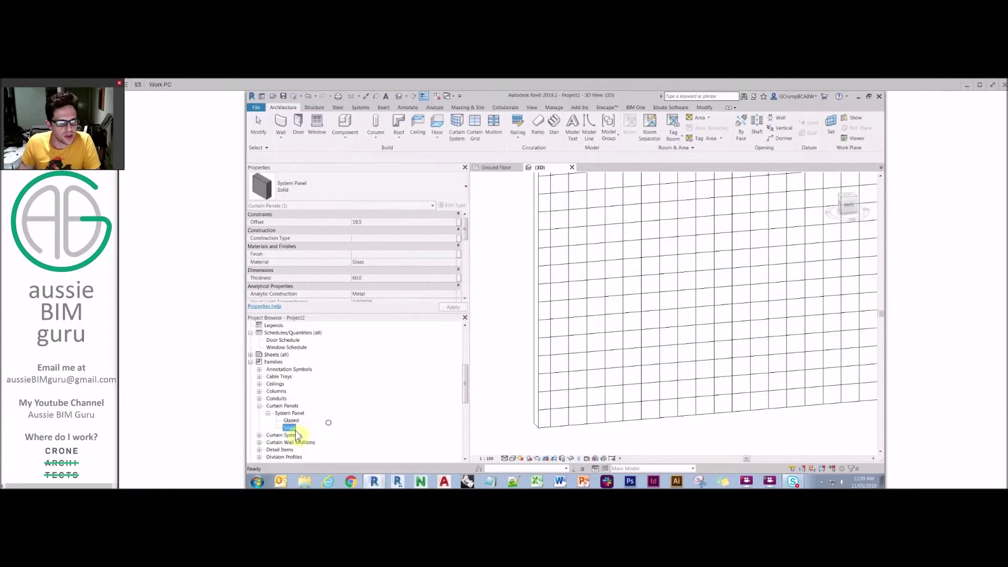
{"action": "double_click", "coordinate": [292, 444]}
{"action": "scroll", "coordinate": [326, 424], "scroll_direction": "down", "scroll_amount": 2}
{"action": "double_click", "coordinate": [310, 429]}
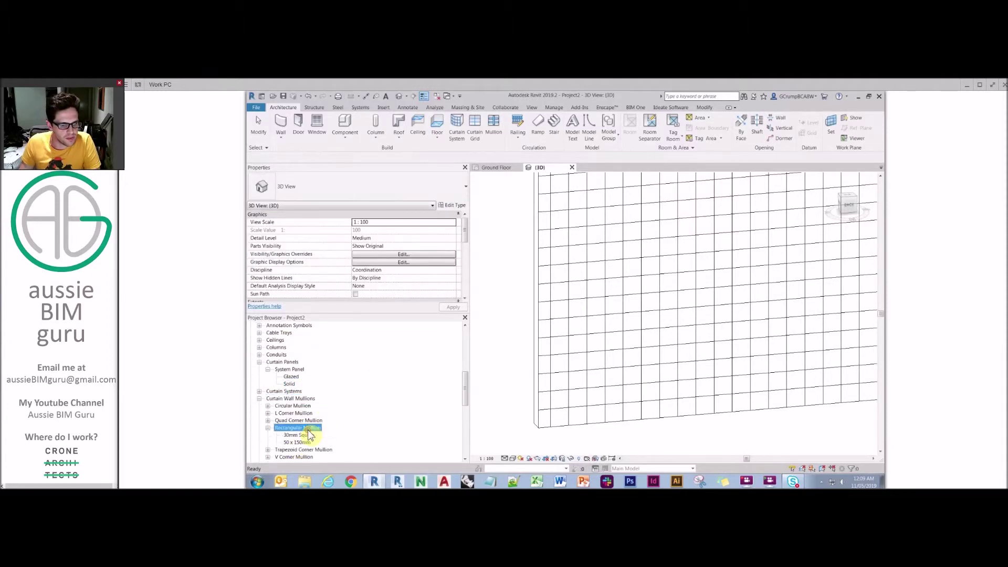
{"action": "right_click", "coordinate": [304, 443]}
{"action": "left_click", "coordinate": [333, 410]}
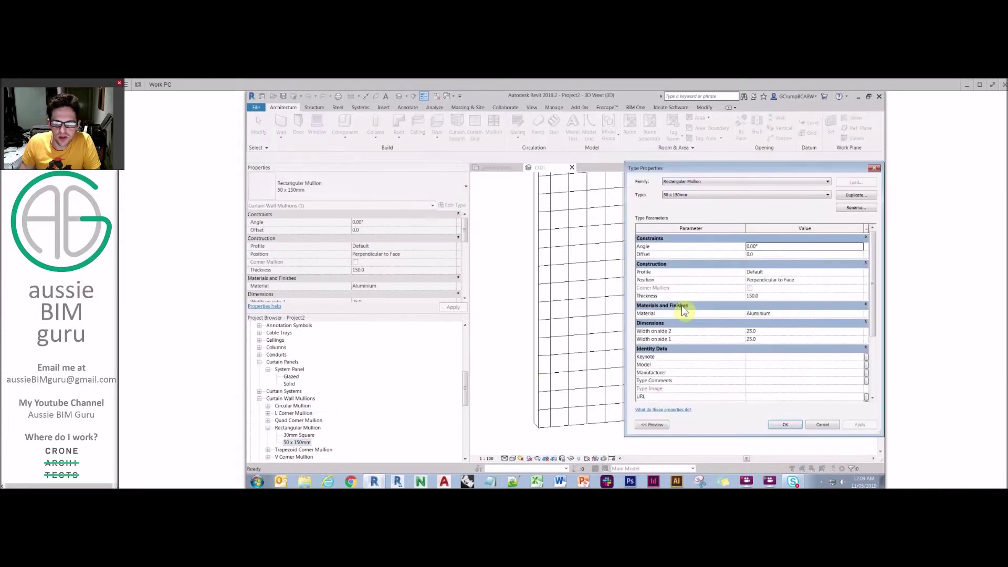
{"action": "left_click", "coordinate": [759, 314]}
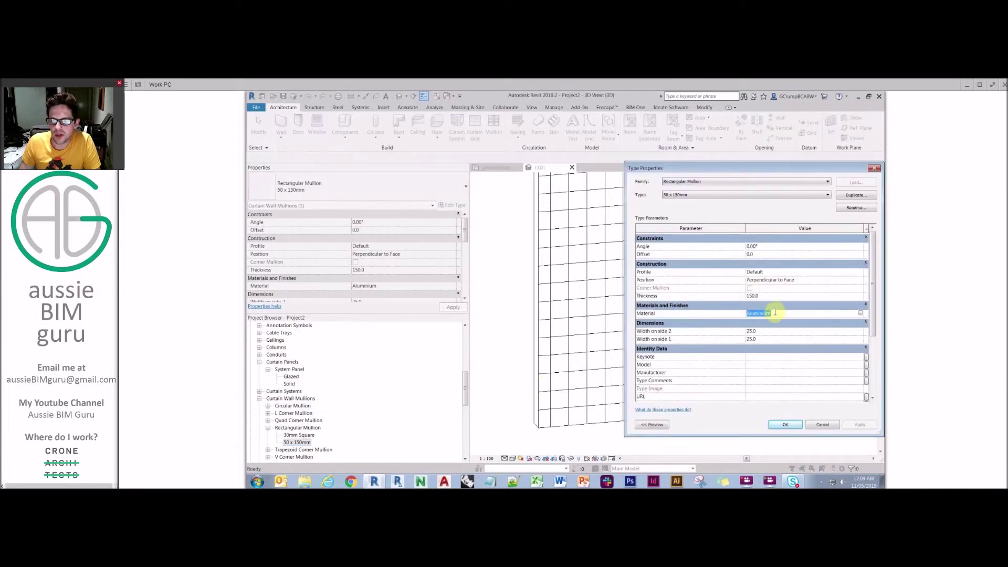
{"action": "left_click", "coordinate": [862, 314]}
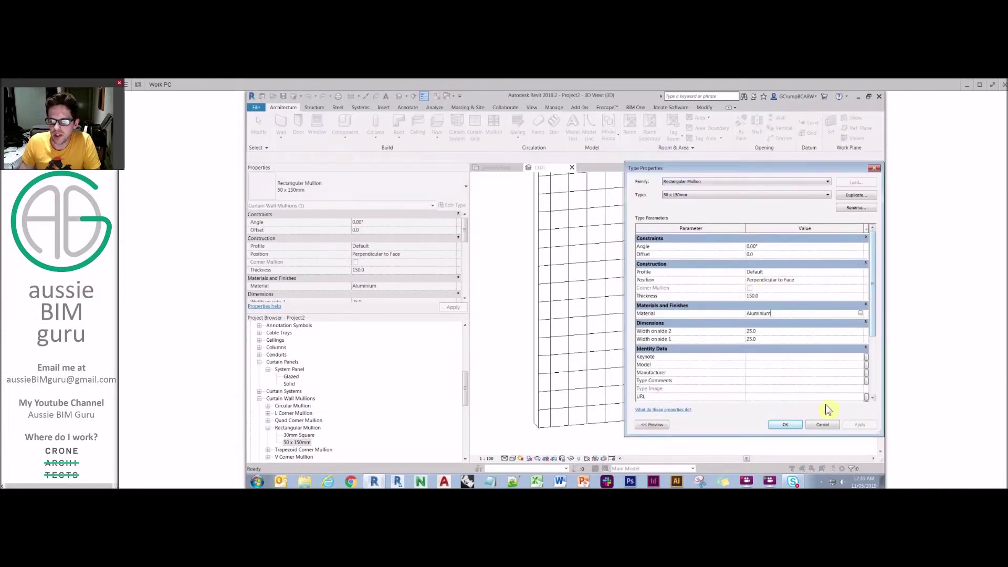
{"action": "left_click", "coordinate": [823, 425]}
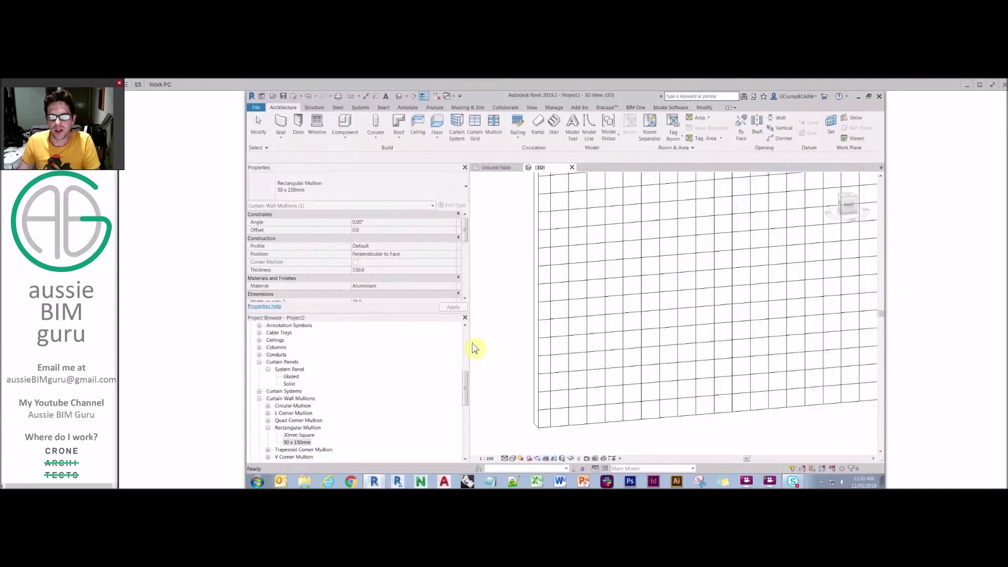
{"action": "left_click", "coordinate": [519, 322]}
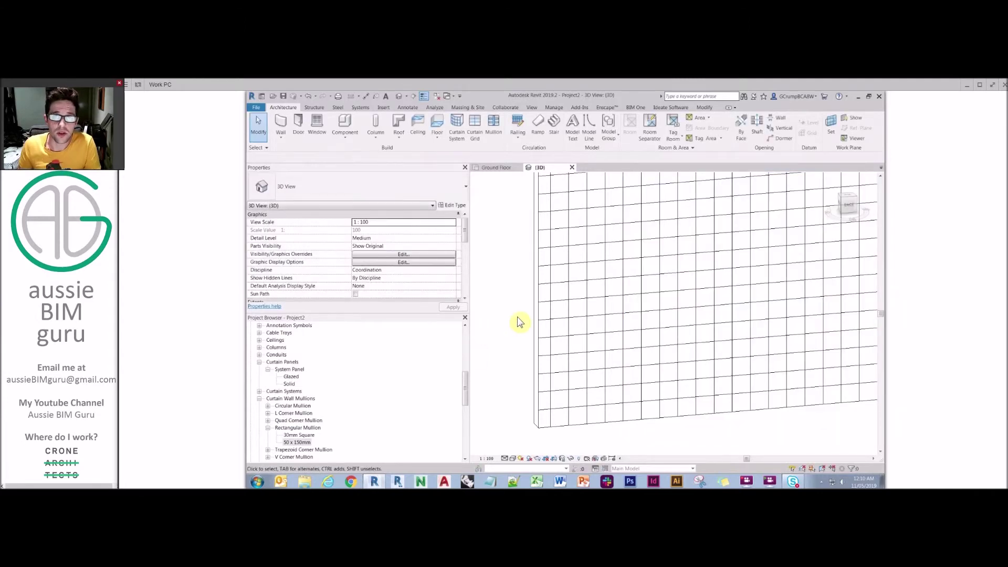
{"action": "left_click", "coordinate": [397, 387]}
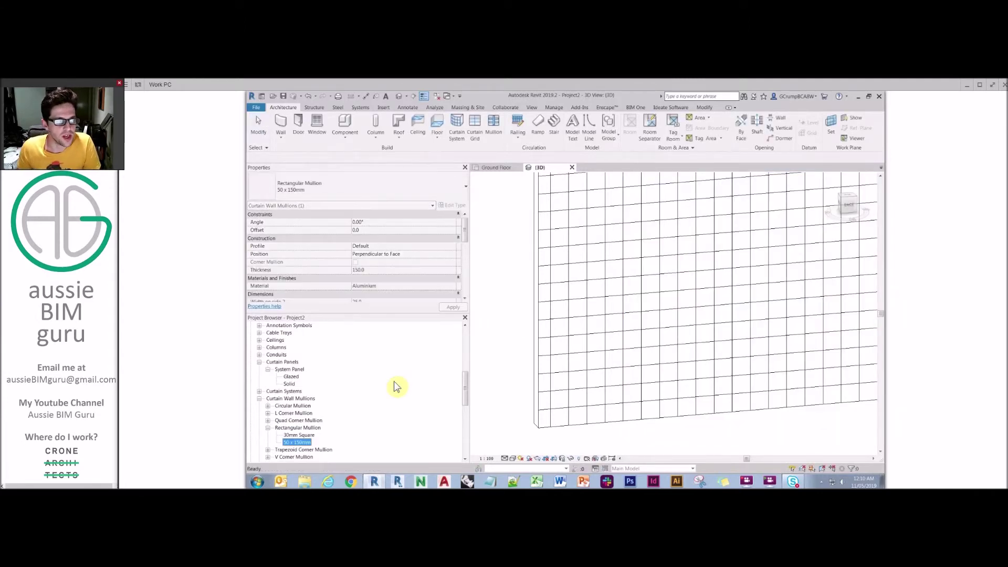
{"action": "scroll", "coordinate": [397, 385], "scroll_direction": "down", "scroll_amount": 1}
{"action": "double_click", "coordinate": [282, 340]}
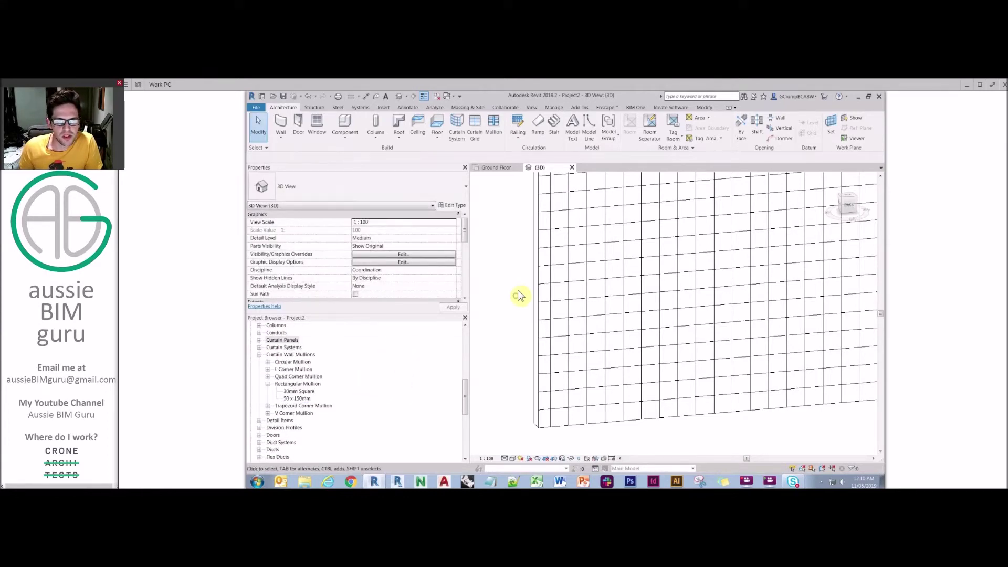
{"action": "scroll", "coordinate": [553, 280], "scroll_direction": "down", "scroll_amount": 2}
Paint the curtain wall face with the Copper material.
{"action": "left_click", "coordinate": [704, 107]}
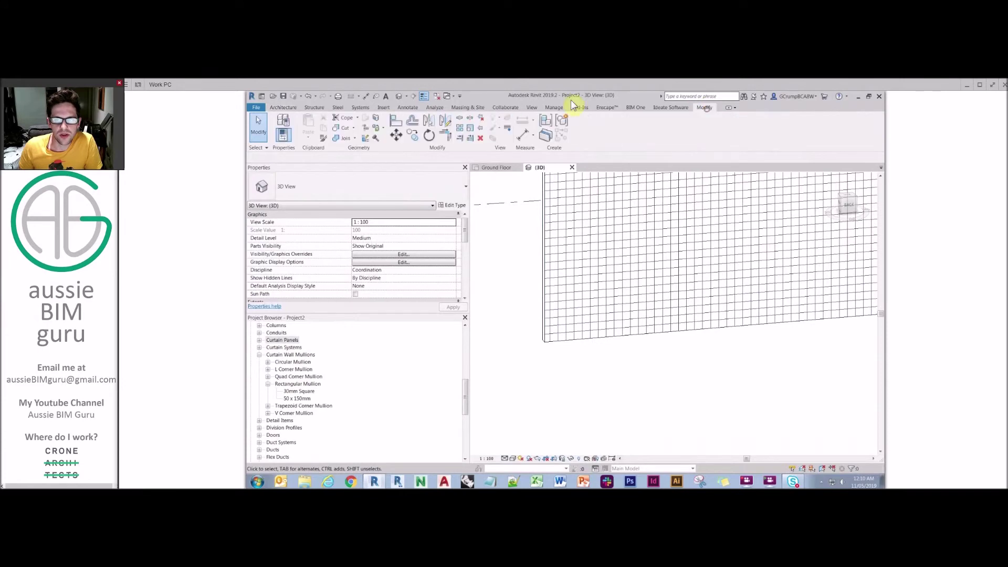
{"action": "left_click", "coordinate": [382, 128]}
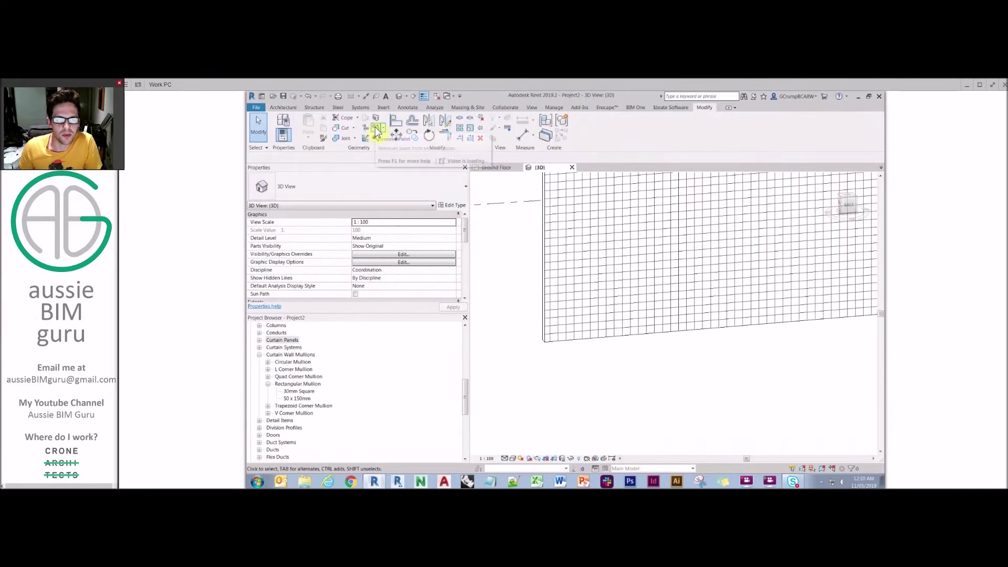
{"action": "left_click", "coordinate": [402, 149]}
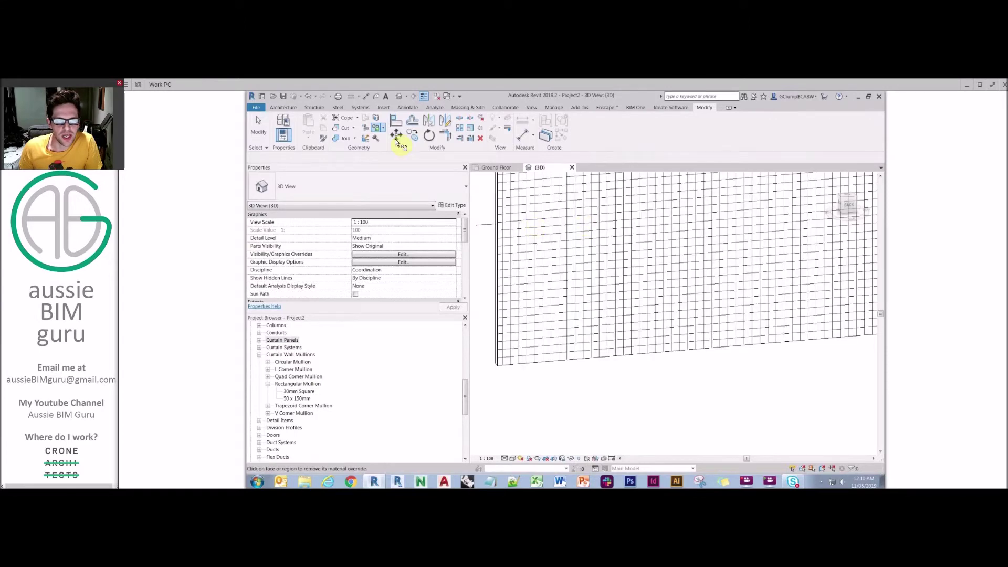
{"action": "left_click", "coordinate": [382, 128]}
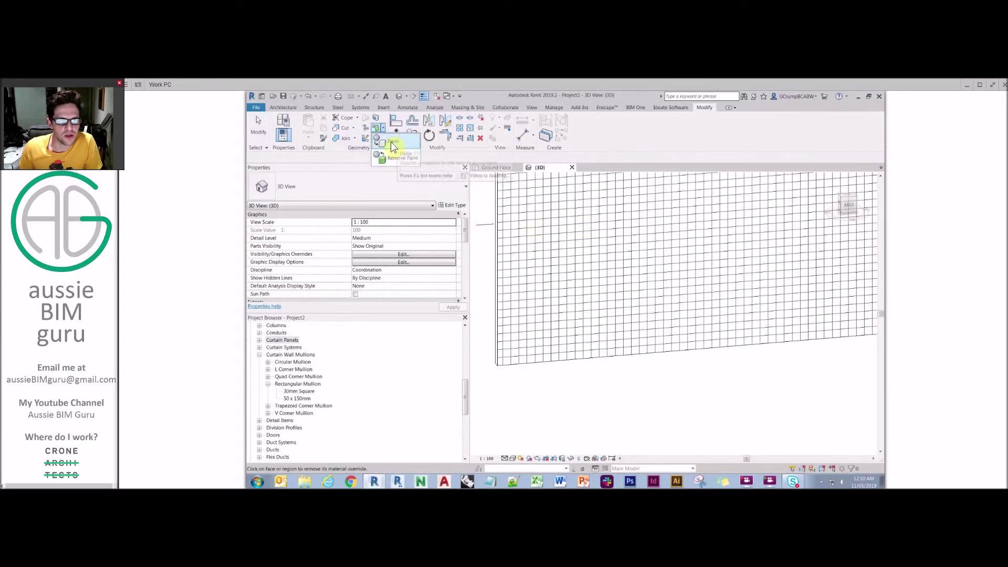
{"action": "left_click", "coordinate": [388, 141]}
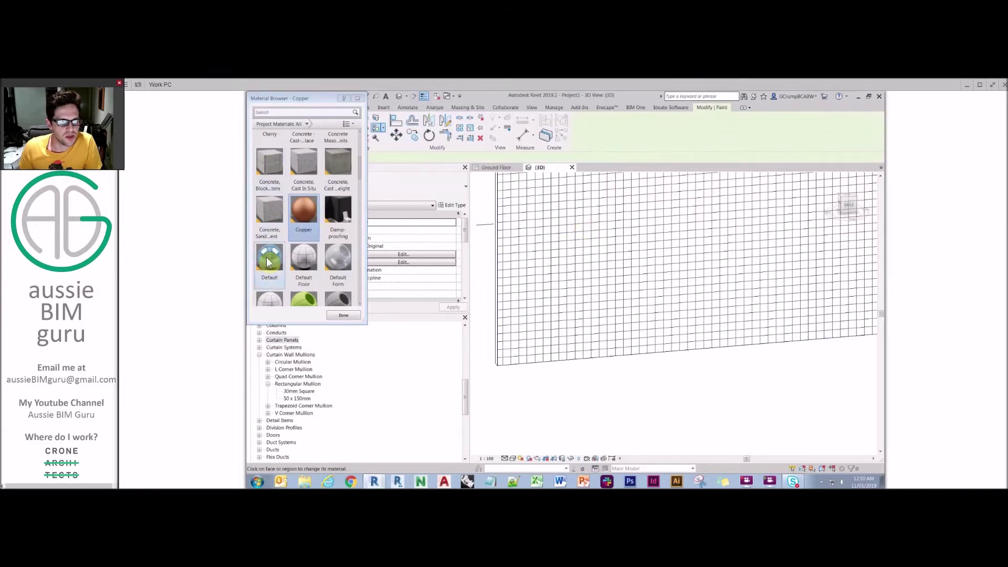
{"action": "left_click", "coordinate": [304, 212]}
{"action": "left_click", "coordinate": [539, 242]}
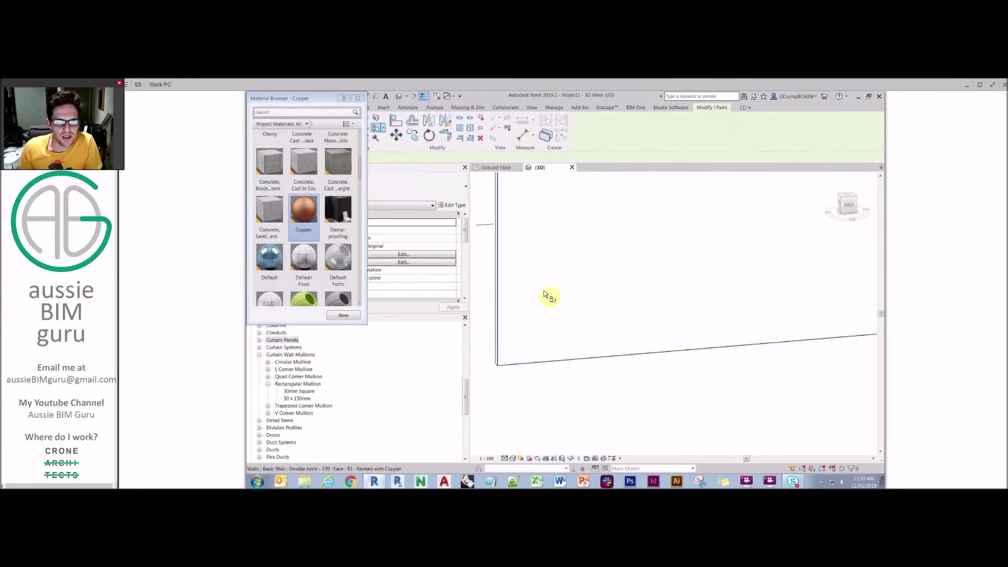
Close the material settings, view the model Shaded, then return to Hidden Line.
{"action": "left_click", "coordinate": [358, 98]}
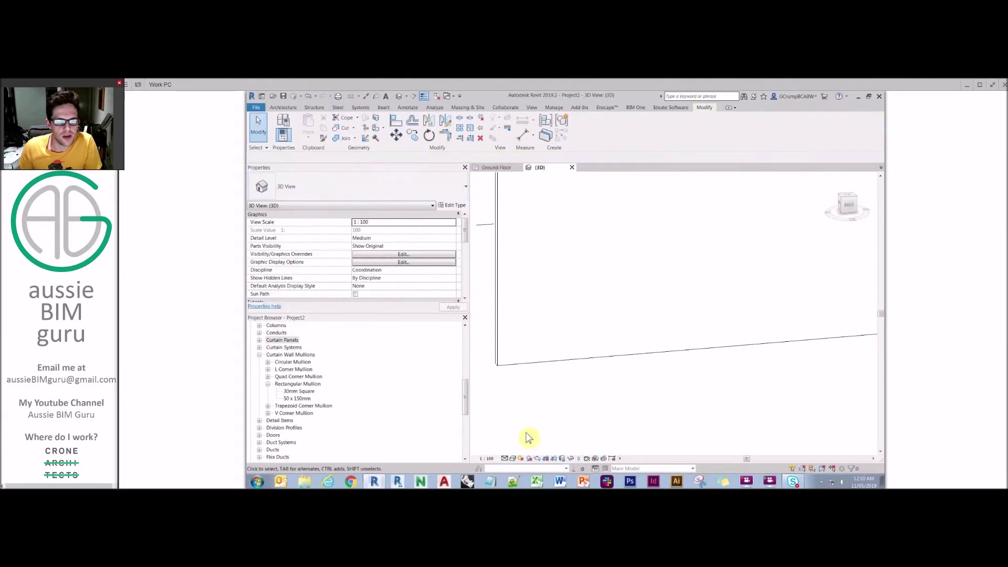
{"action": "left_click", "coordinate": [513, 458]}
{"action": "left_click", "coordinate": [534, 426]}
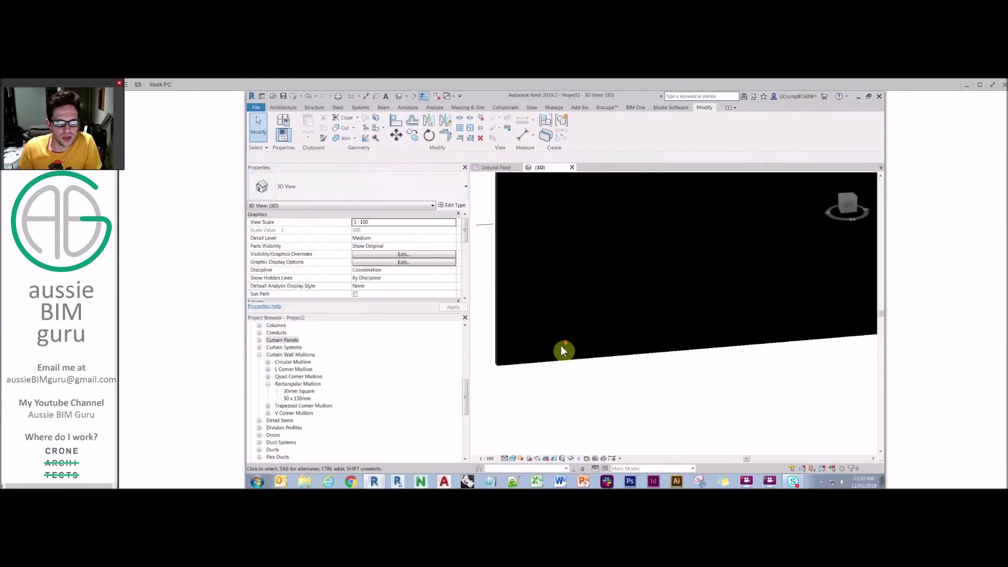
{"action": "mouse_move", "coordinate": [562, 352]}
{"action": "middle_mouse_down", "text": "shift"}
{"action": "mouse_move", "coordinate": [604, 364]}
{"action": "mouse_move", "coordinate": [640, 352]}
{"action": "middle_mouse_up", "text": "shift"}
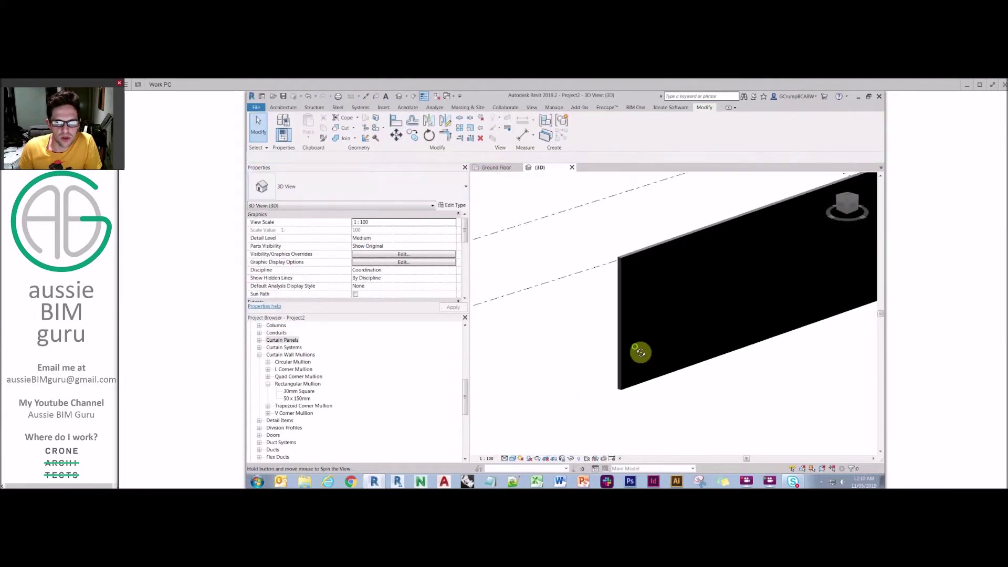
{"action": "left_click", "coordinate": [515, 462]}
{"action": "left_click", "coordinate": [534, 418]}
Inspect the Double brick - 270 wall type's layer structure, then close its dialogs.
{"action": "left_click", "coordinate": [622, 292]}
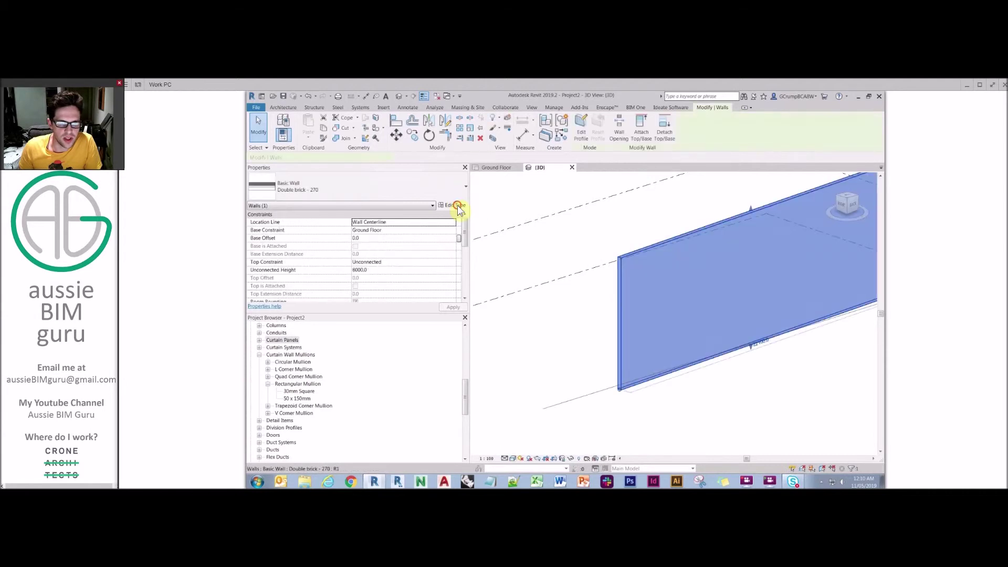
{"action": "left_click", "coordinate": [458, 206]}
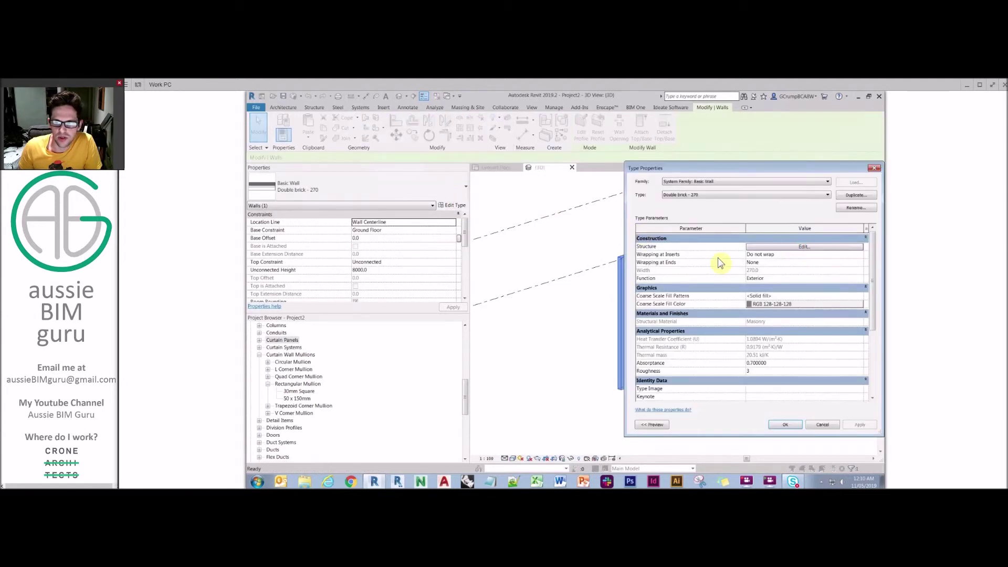
{"action": "left_click", "coordinate": [754, 247]}
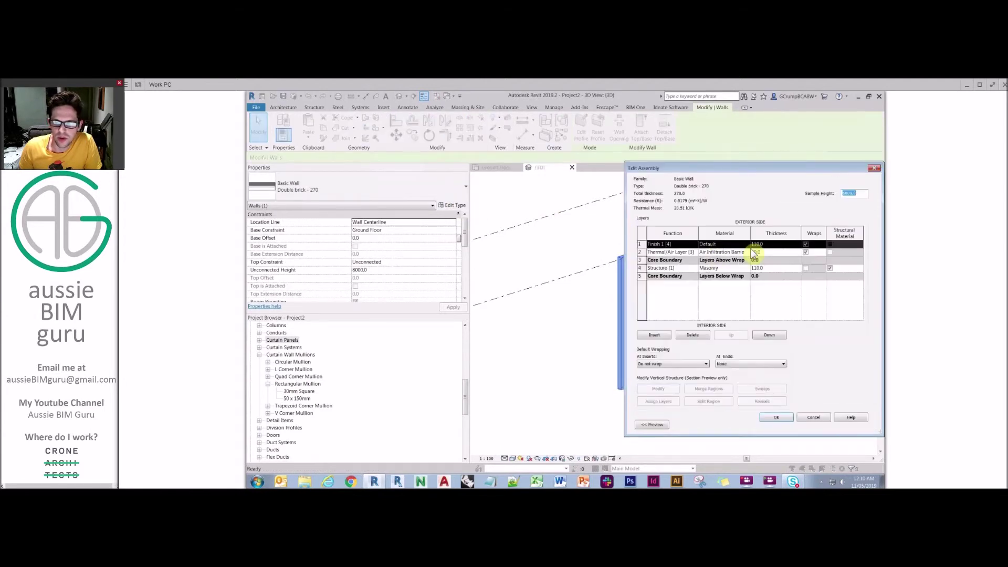
{"action": "left_click", "coordinate": [874, 170]}
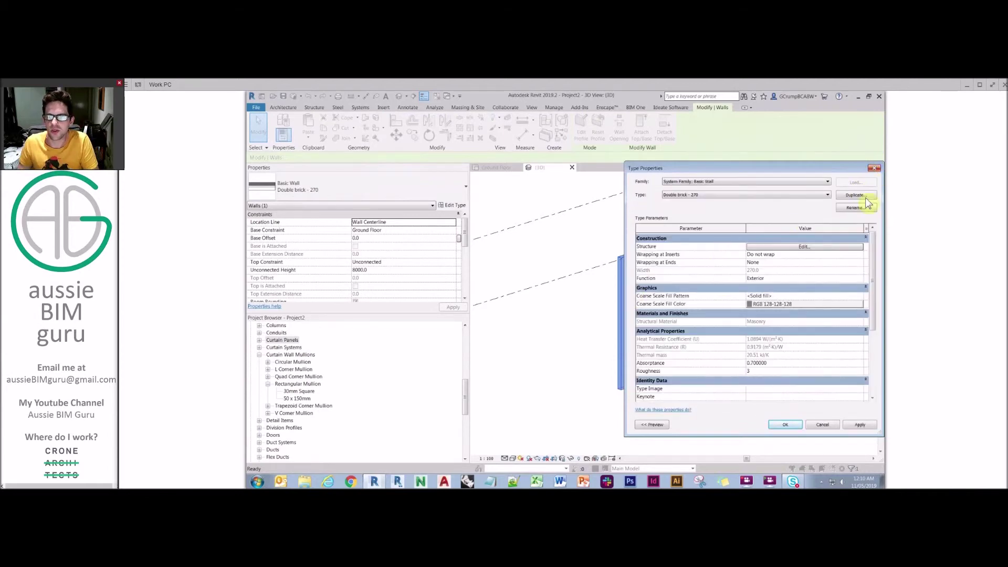
{"action": "key", "text": "Escape"}
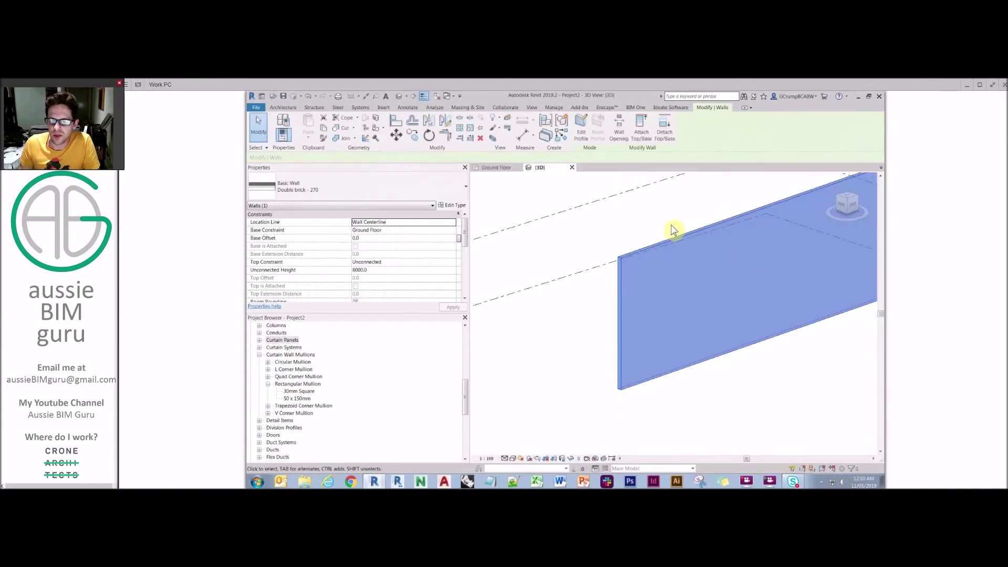
{"action": "left_click", "coordinate": [594, 313]}
{"action": "middle_click_drag", "start_coordinate": [724, 356], "coordinate": [707, 356], "text": "shift"}
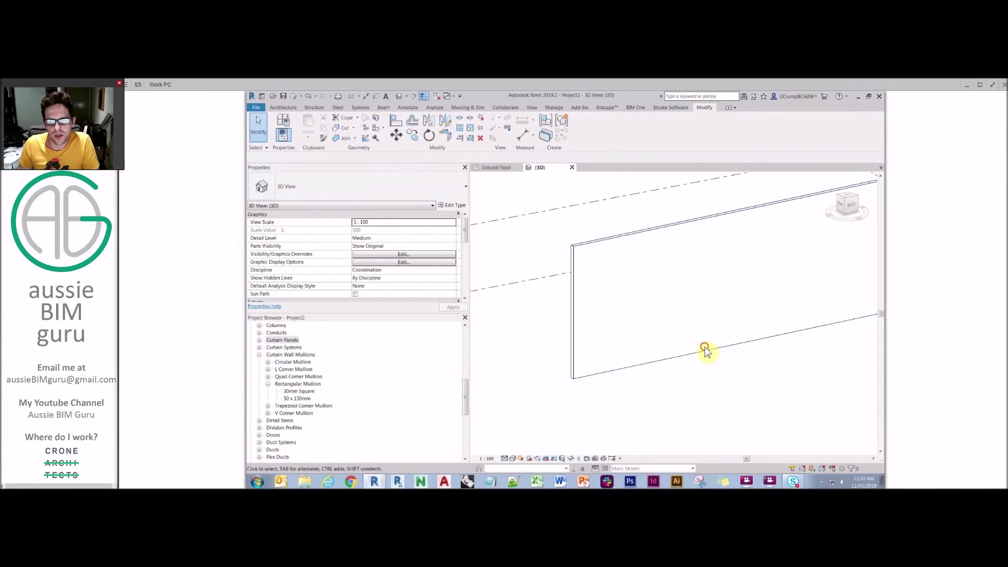
Deselect the wall and choose New > Family from the File menu.
{"action": "left_click", "coordinate": [709, 355]}
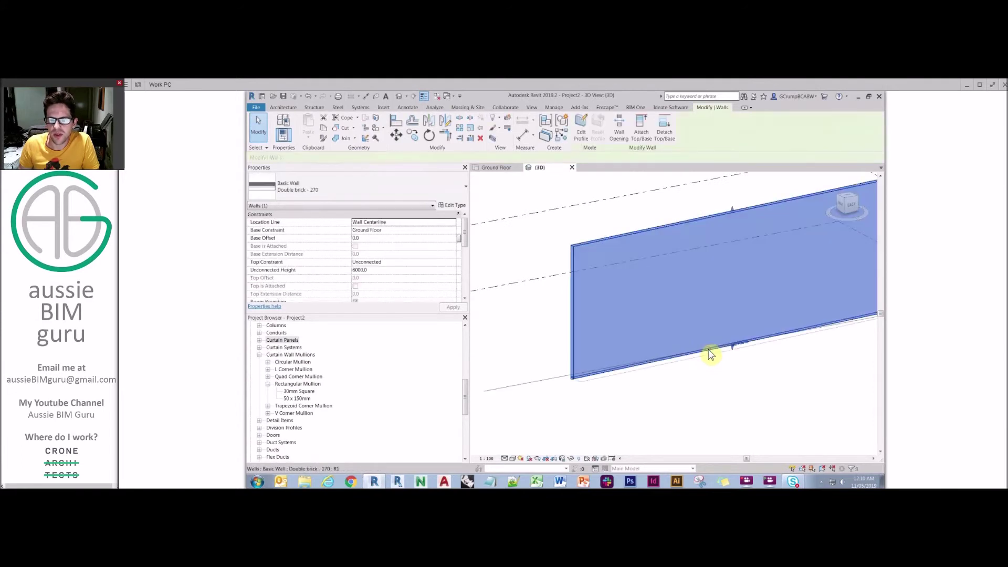
{"action": "left_click", "coordinate": [536, 252]}
{"action": "left_click", "coordinate": [256, 107]}
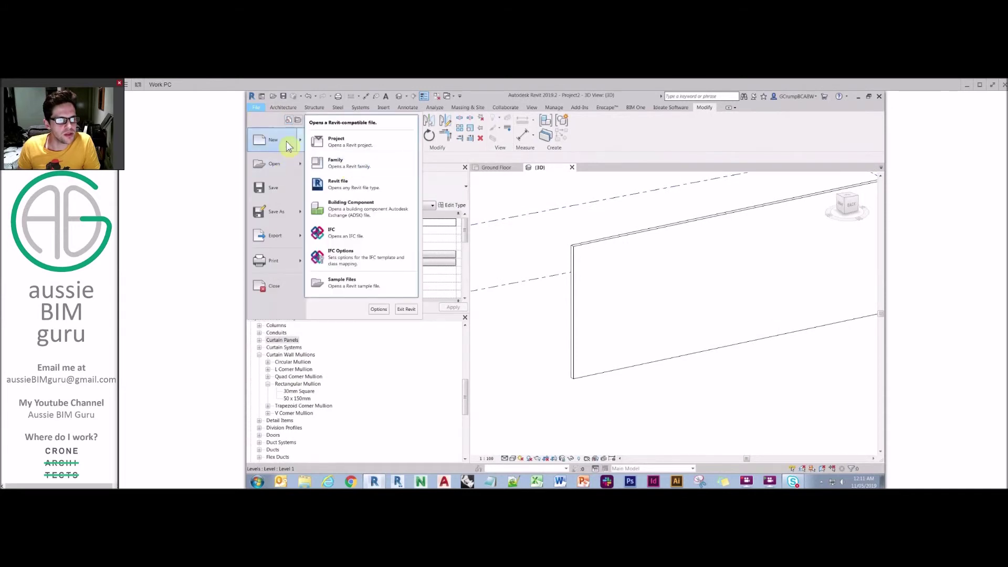
{"action": "mouse_move", "coordinate": [274, 140]}
{"action": "left_click", "coordinate": [366, 163]}
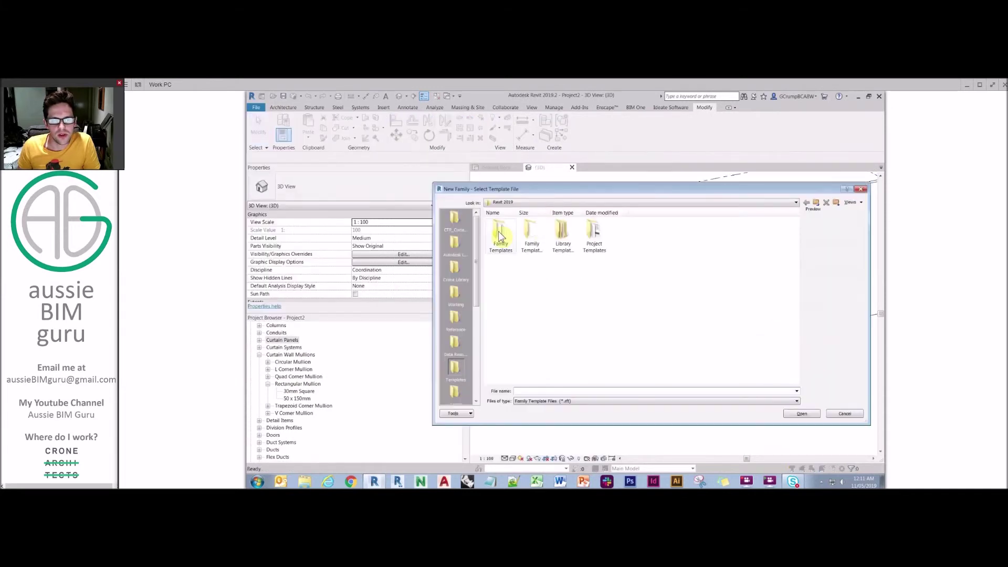
Create a new family from Metric Furniture.rft in the Family Templates folder.
{"action": "double_click", "coordinate": [500, 236]}
{"action": "scroll", "coordinate": [641, 330], "scroll_direction": "down", "scroll_amount": 3}
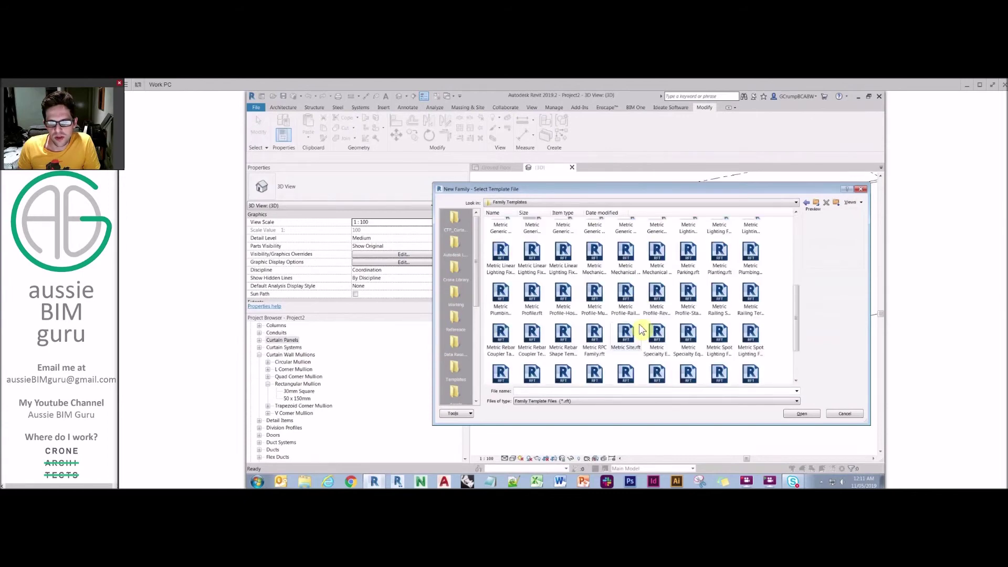
{"action": "left_click", "coordinate": [625, 288]}
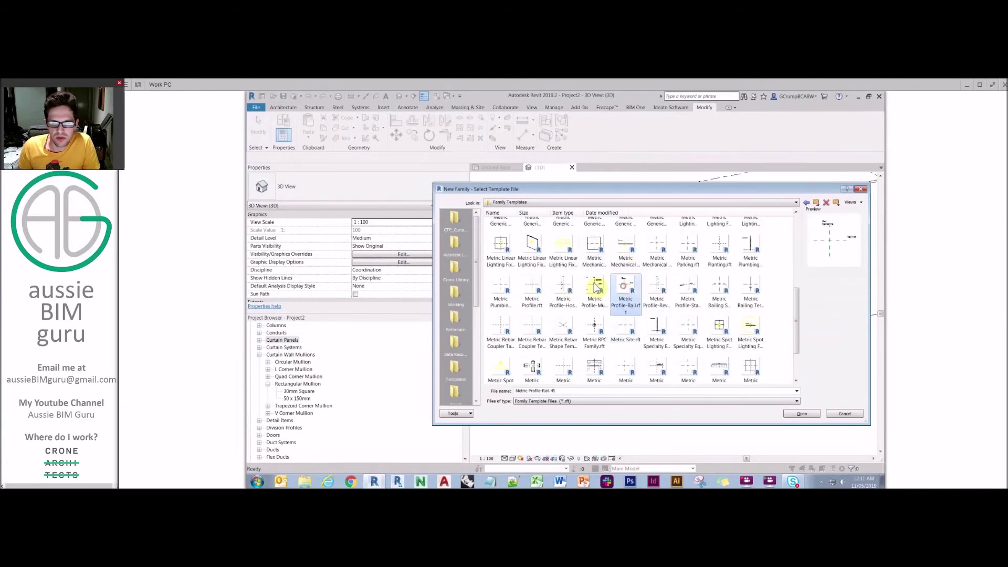
{"action": "scroll", "coordinate": [592, 255], "scroll_direction": "up", "scroll_amount": 3}
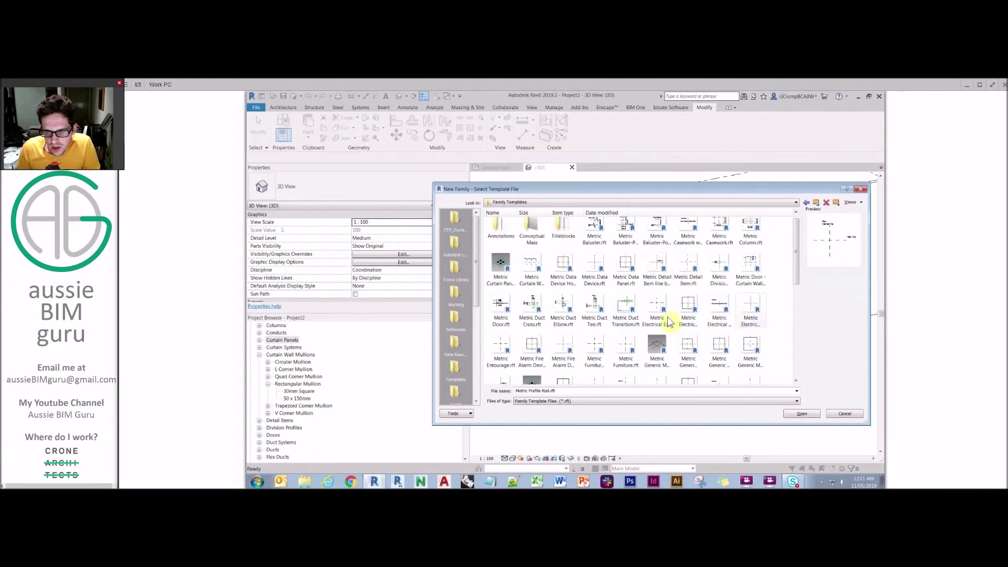
{"action": "left_click", "coordinate": [630, 352]}
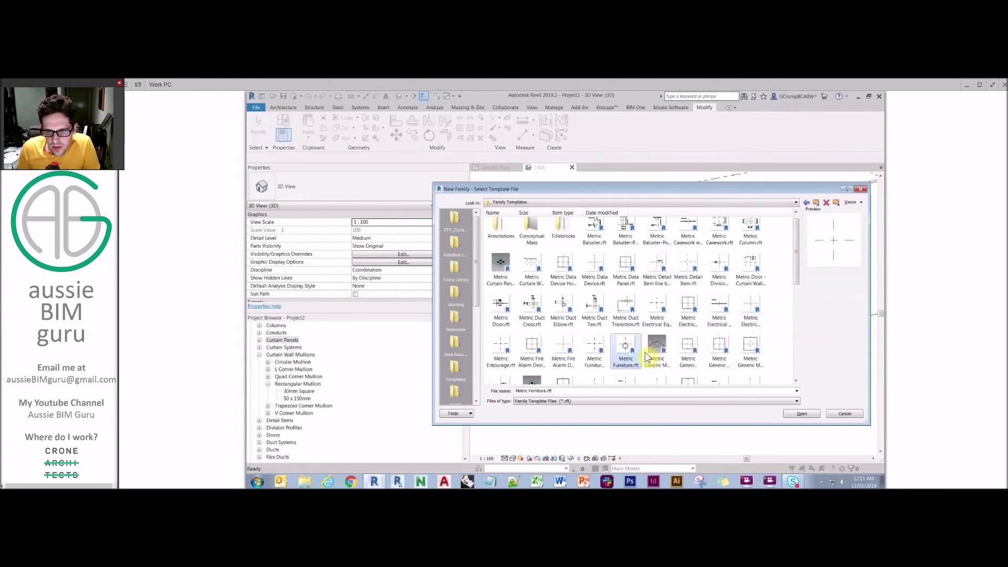
{"action": "left_click", "coordinate": [796, 414]}
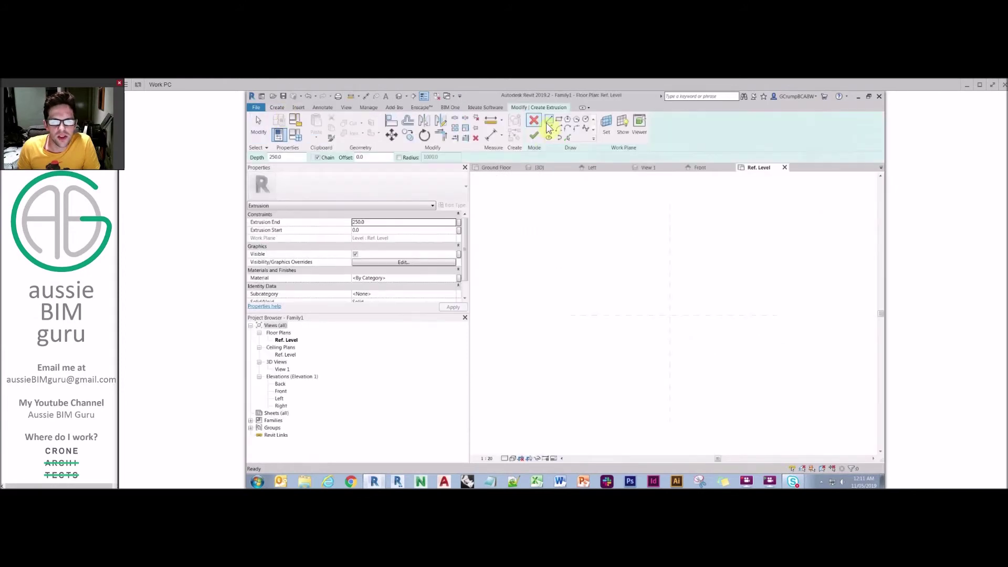
Extrude a 1060 by 1080 rectangle profile into a box.
{"action": "left_click", "coordinate": [559, 120]}
{"action": "left_click", "coordinate": [630, 276]}
{"action": "left_click", "coordinate": [709, 355]}
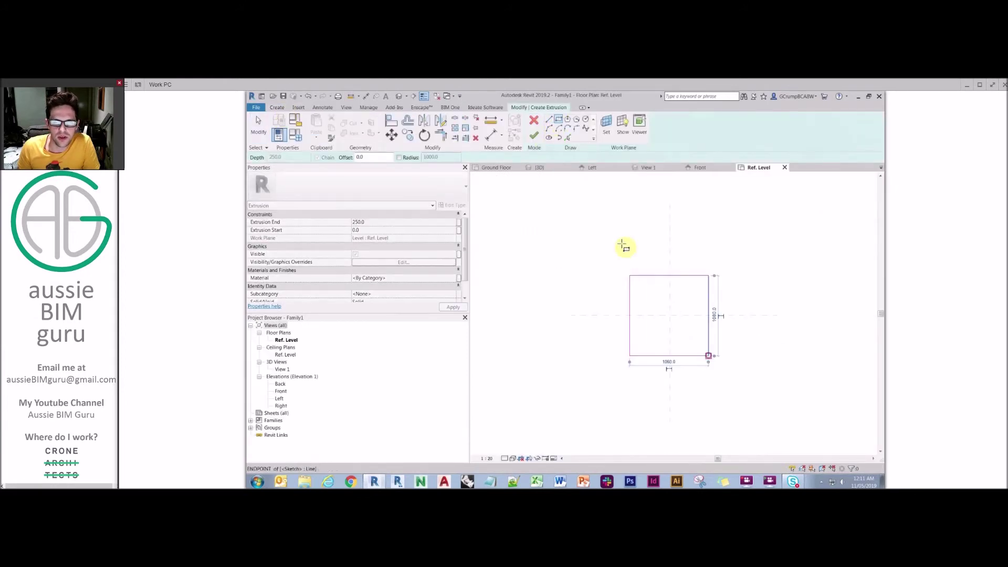
{"action": "left_click", "coordinate": [534, 135]}
{"action": "left_click", "coordinate": [566, 263]}
Select the box in the 3D view and browse for its Material.
{"action": "left_click", "coordinate": [437, 97]}
{"action": "left_click", "coordinate": [437, 97]}
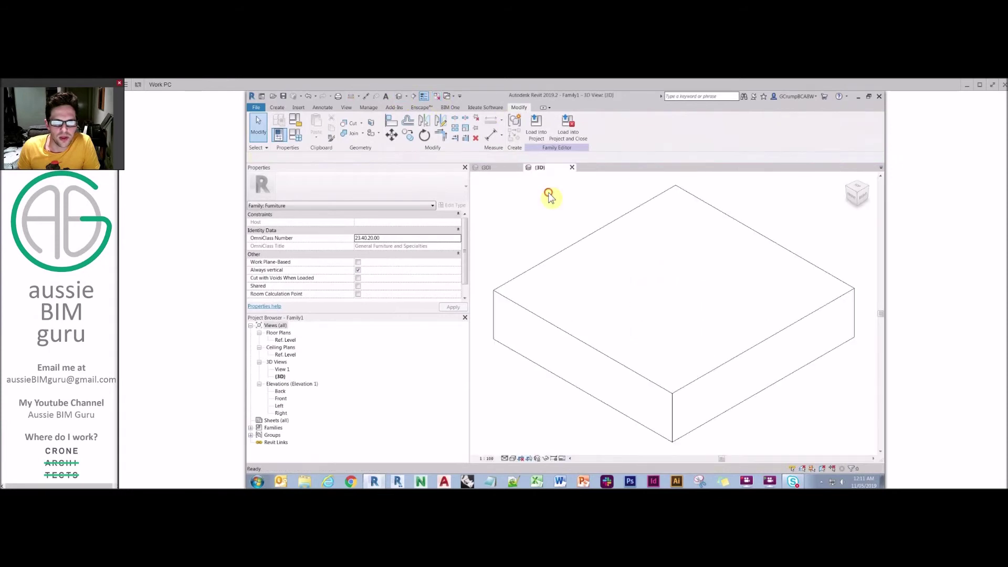
{"action": "left_click", "coordinate": [556, 299]}
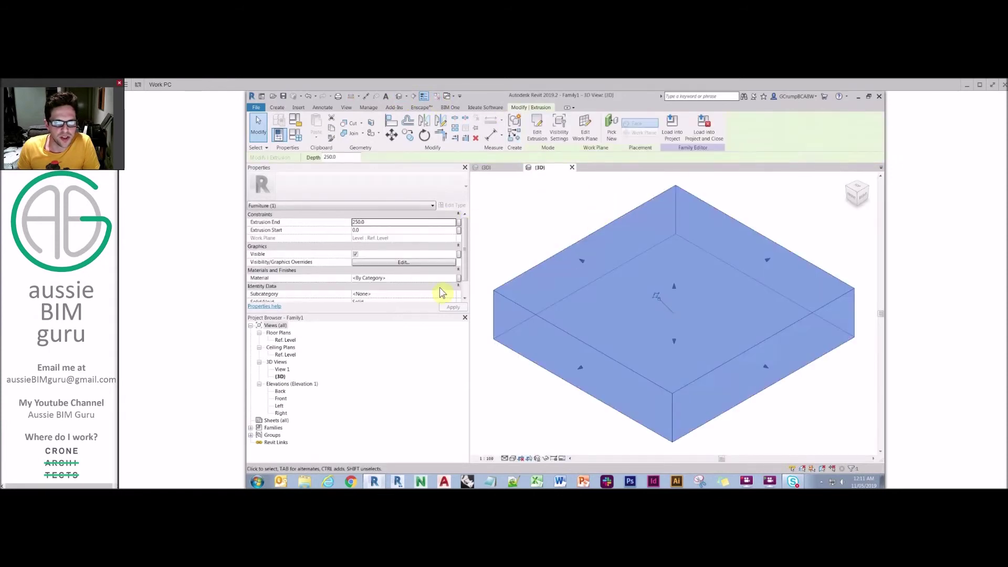
{"action": "left_click", "coordinate": [422, 279]}
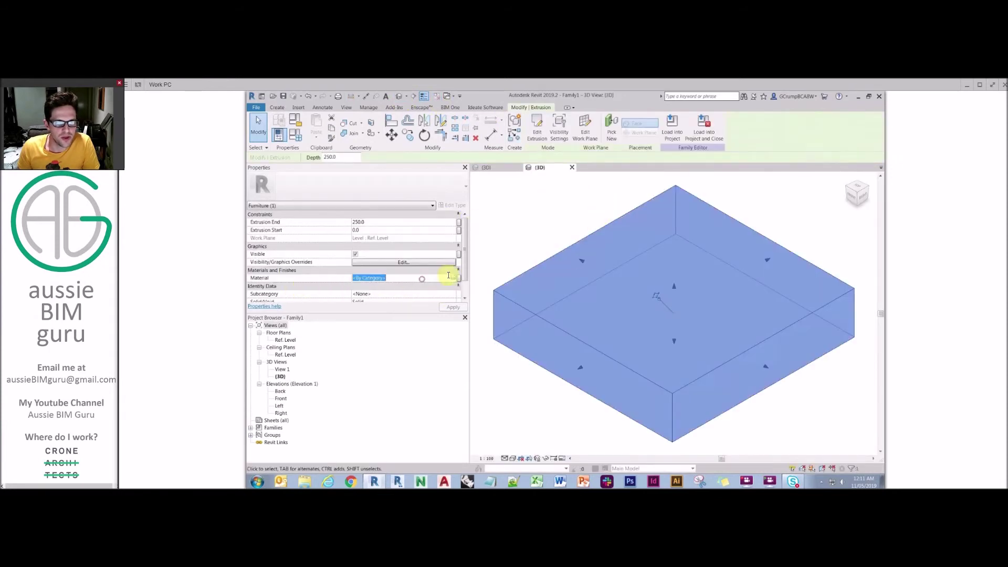
{"action": "left_click", "coordinate": [455, 279]}
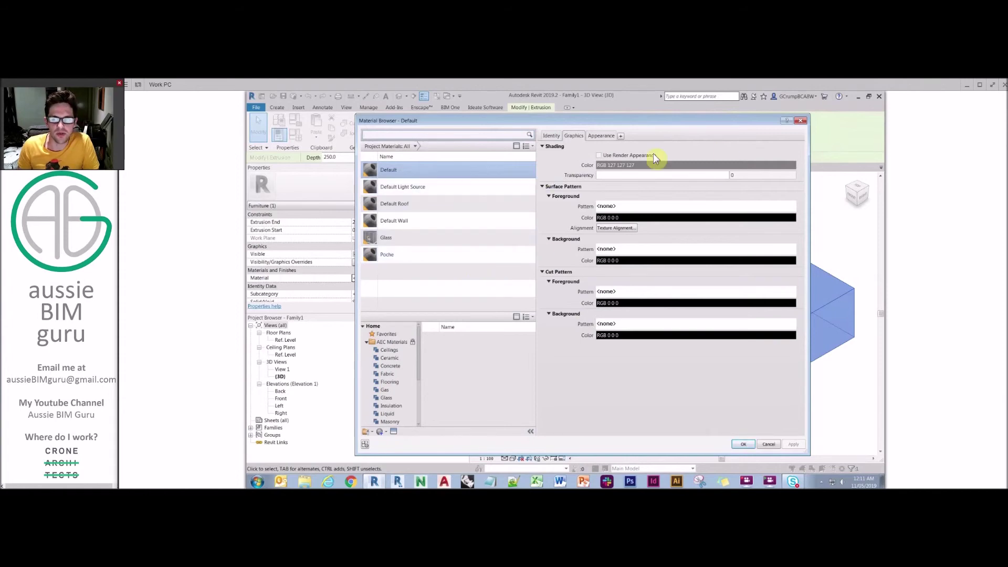
Rename the family's Glass material to 123, then rename it back to Glass.
{"action": "left_click", "coordinate": [383, 238]}
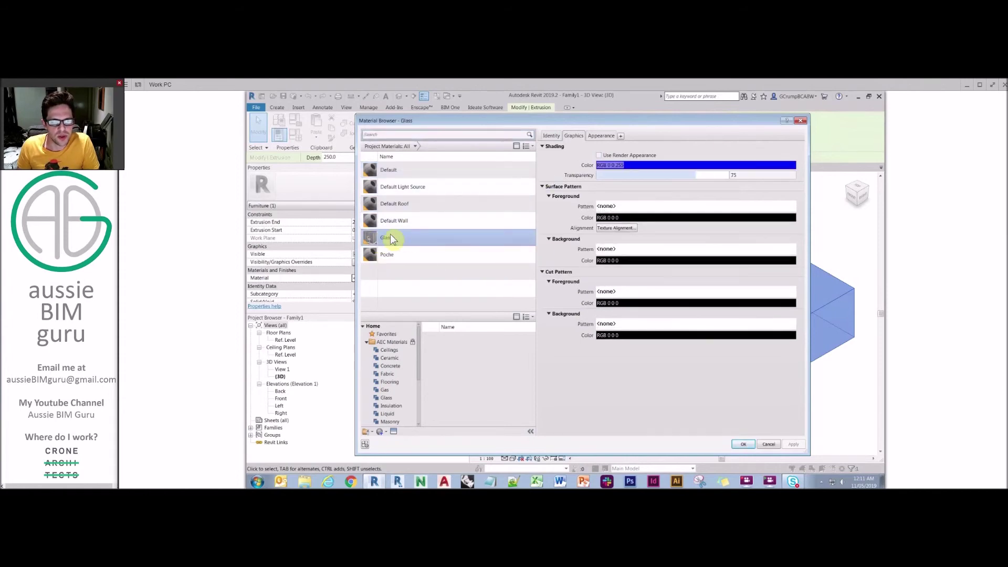
{"action": "right_click", "coordinate": [389, 241]}
{"action": "left_click", "coordinate": [420, 260]}
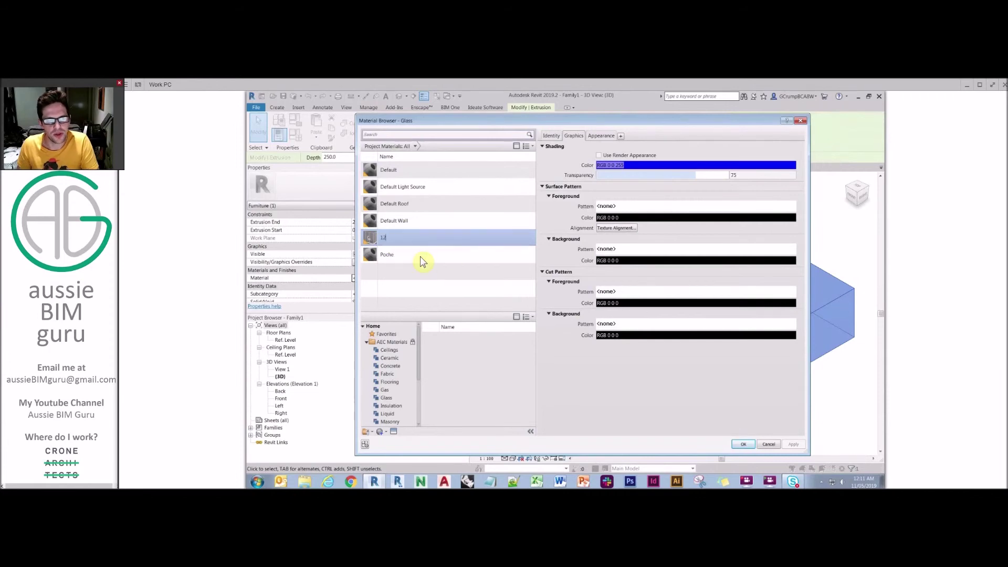
{"action": "key", "text": "Return"}
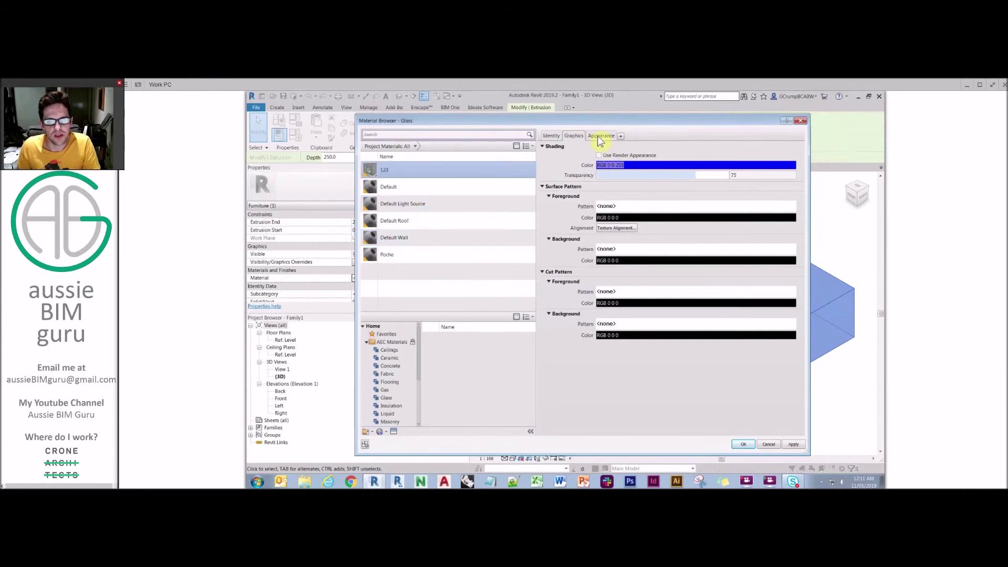
{"action": "right_click", "coordinate": [395, 171]}
{"action": "key", "text": "Caps_Lock"}
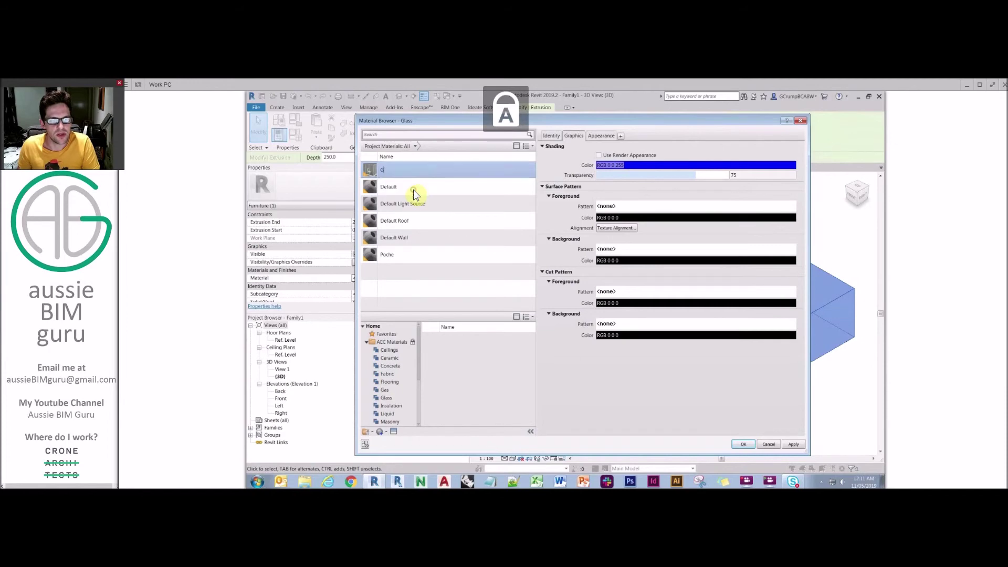
{"action": "type", "text": "Glass"}
{"action": "key", "text": "Return"}
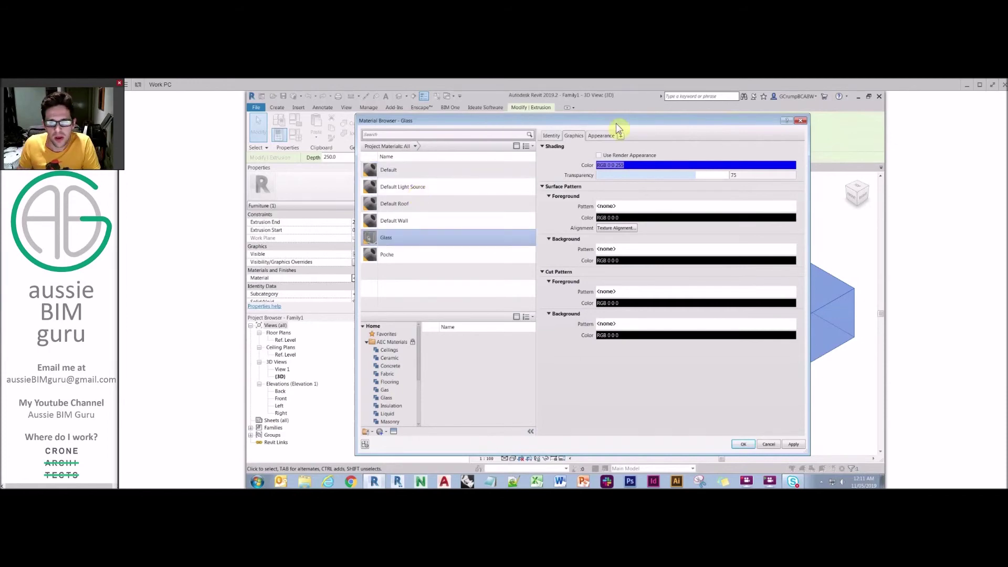
Set the Glass material's shading colour to magenta.
{"action": "left_click", "coordinate": [641, 165]}
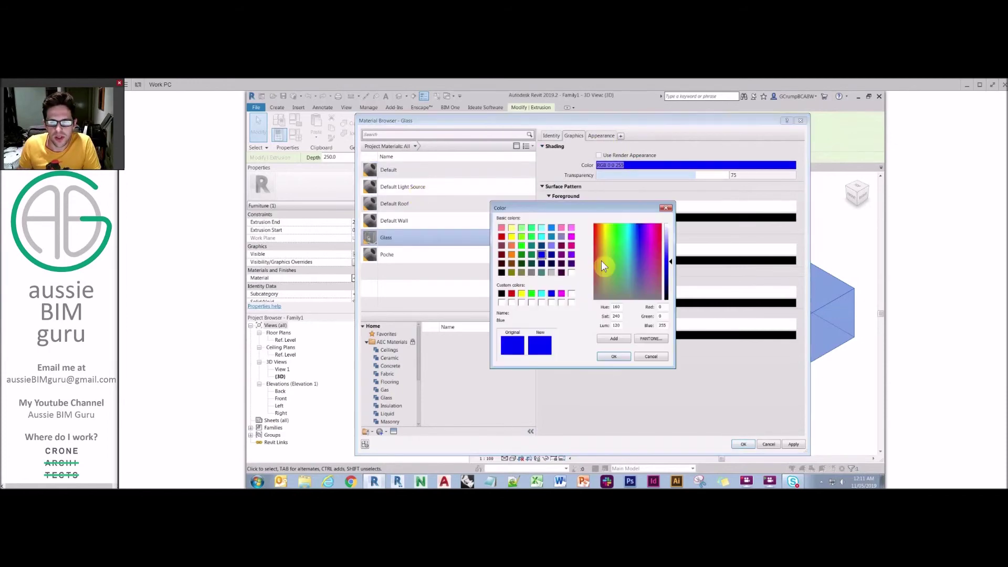
{"action": "left_click", "coordinate": [571, 246]}
{"action": "left_click", "coordinate": [614, 357]}
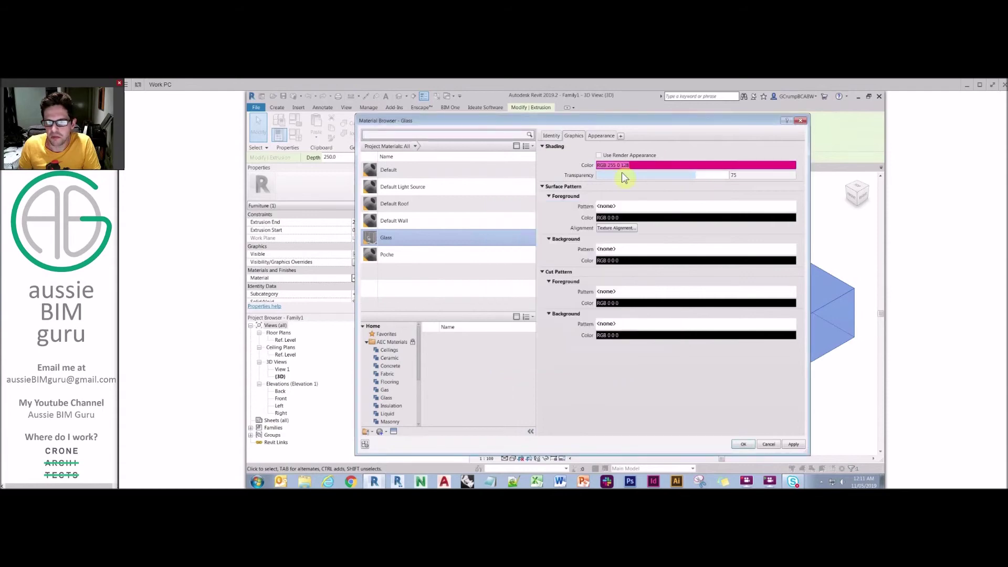
Give the Glass appearance Bronze colour, reflectance 100 and 4 sheets of glass, and apply.
{"action": "left_click", "coordinate": [602, 136]}
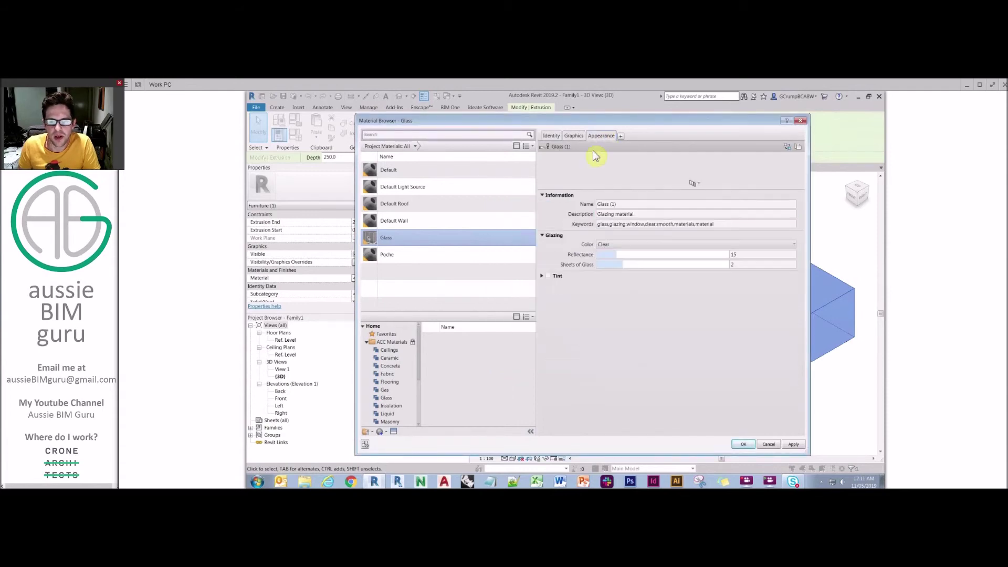
{"action": "left_click", "coordinate": [625, 205]}
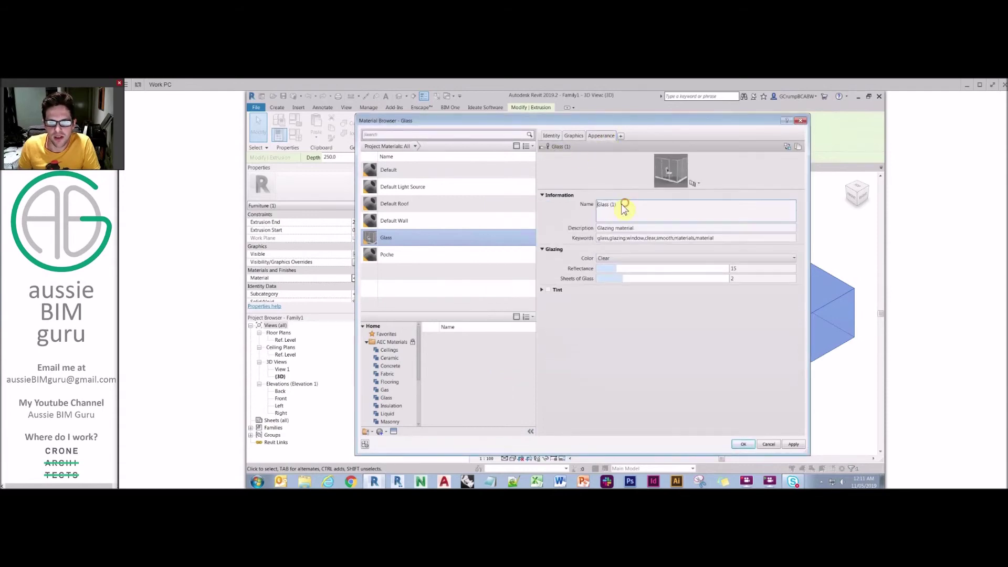
{"action": "left_click", "coordinate": [641, 230]}
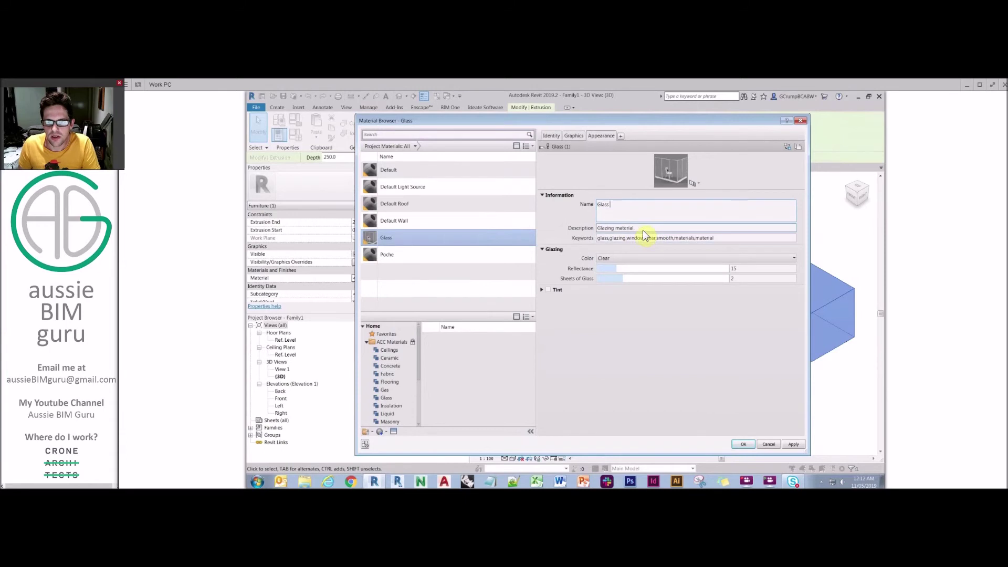
{"action": "left_click", "coordinate": [625, 258]}
{"action": "left_click", "coordinate": [750, 304]}
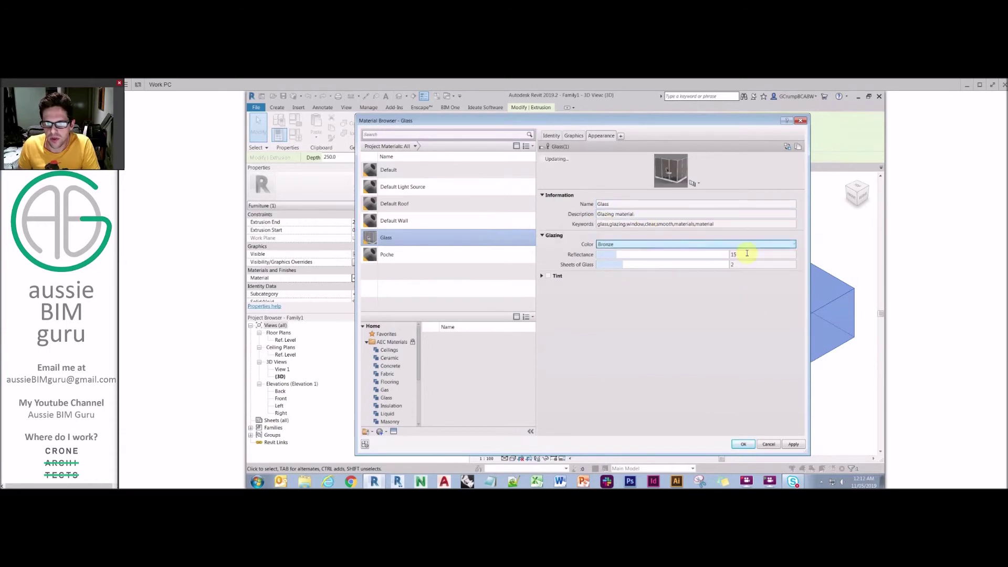
{"action": "left_click_drag", "start_coordinate": [616, 254], "coordinate": [740, 255]}
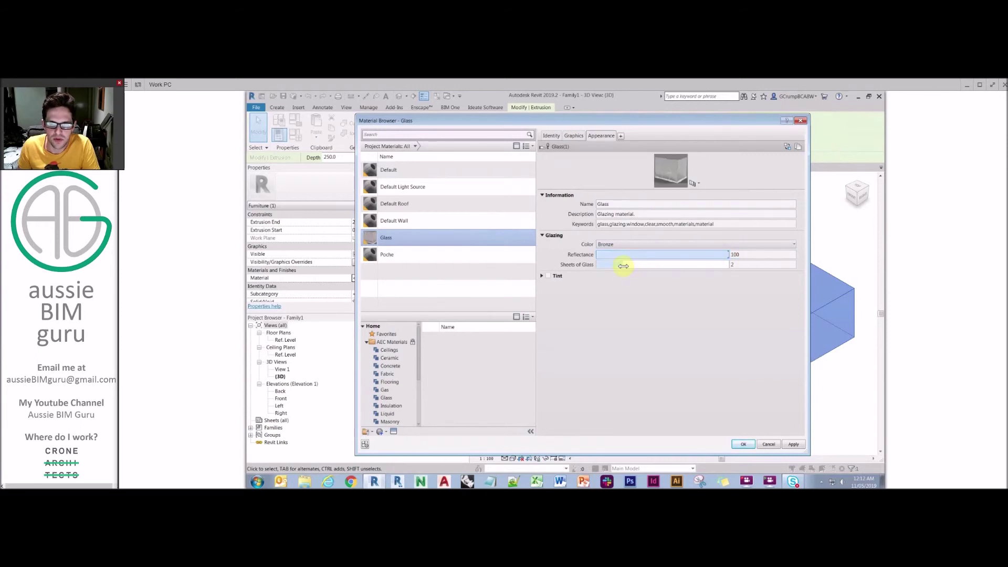
{"action": "left_click_drag", "start_coordinate": [622, 265], "coordinate": [678, 264]}
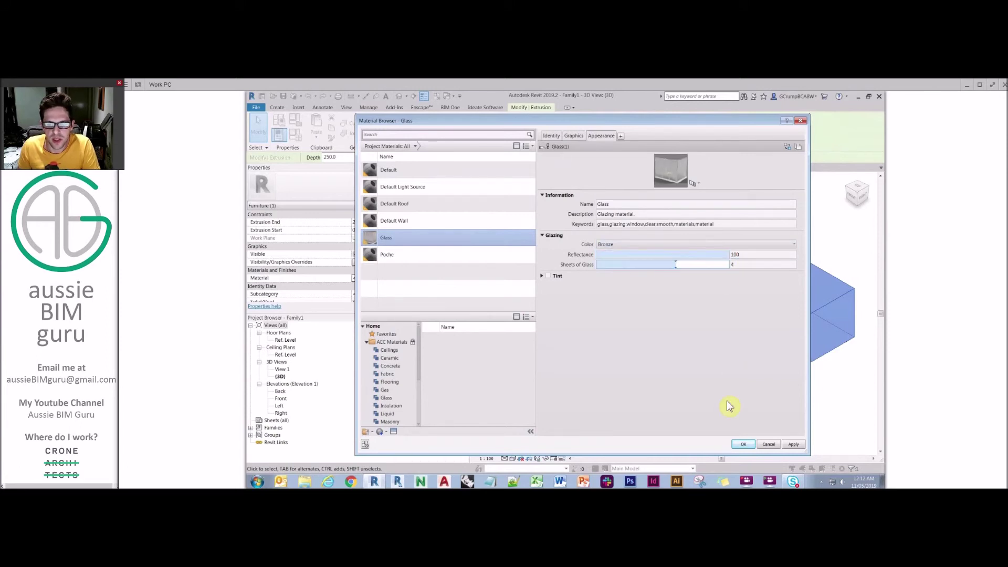
{"action": "left_click", "coordinate": [741, 445]}
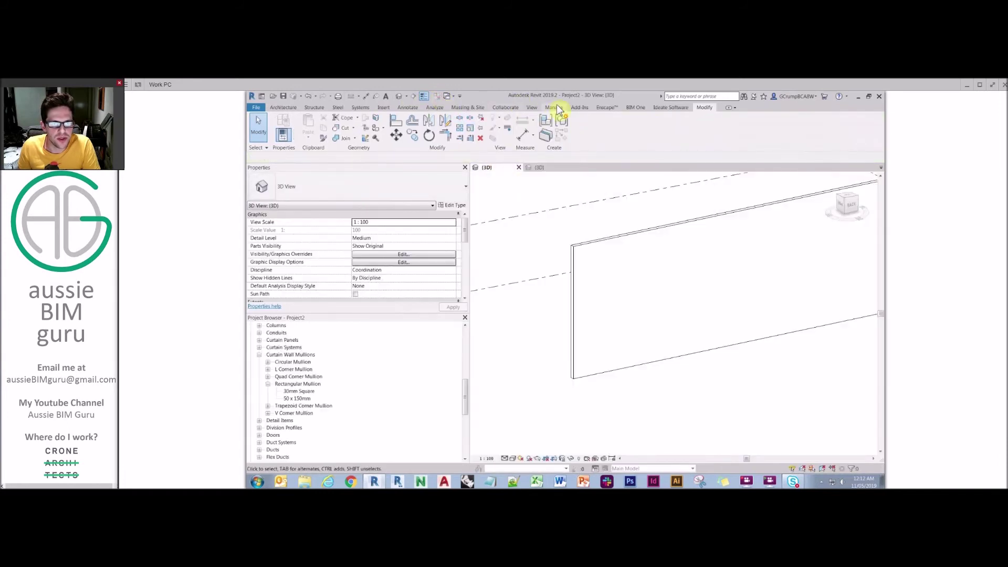
Rename the project Glass material's appearance asset from Clear to Glass.
{"action": "left_click", "coordinate": [557, 108]}
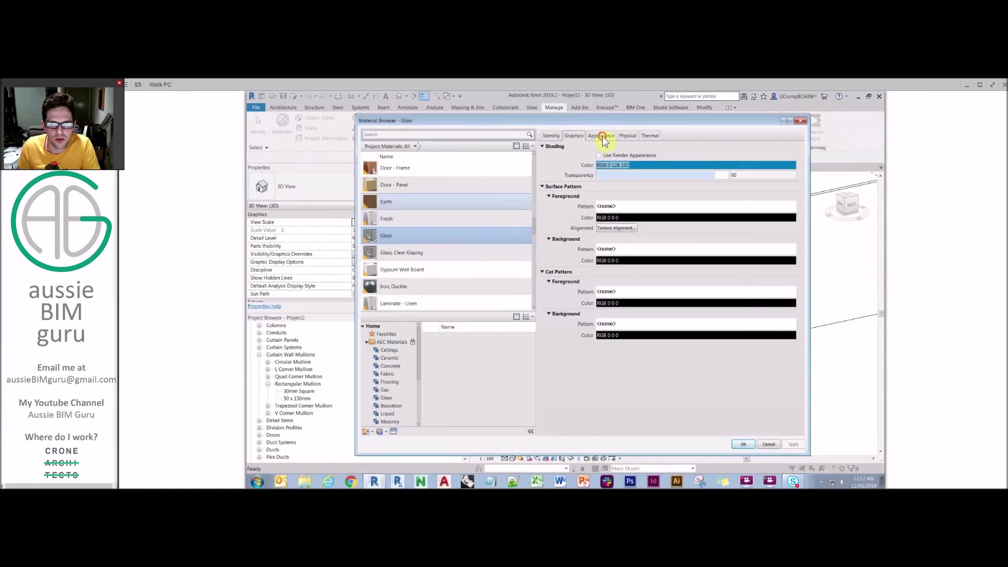
{"action": "left_click", "coordinate": [603, 136]}
{"action": "left_click", "coordinate": [622, 206]}
{"action": "key", "text": "Caps_Lock"}
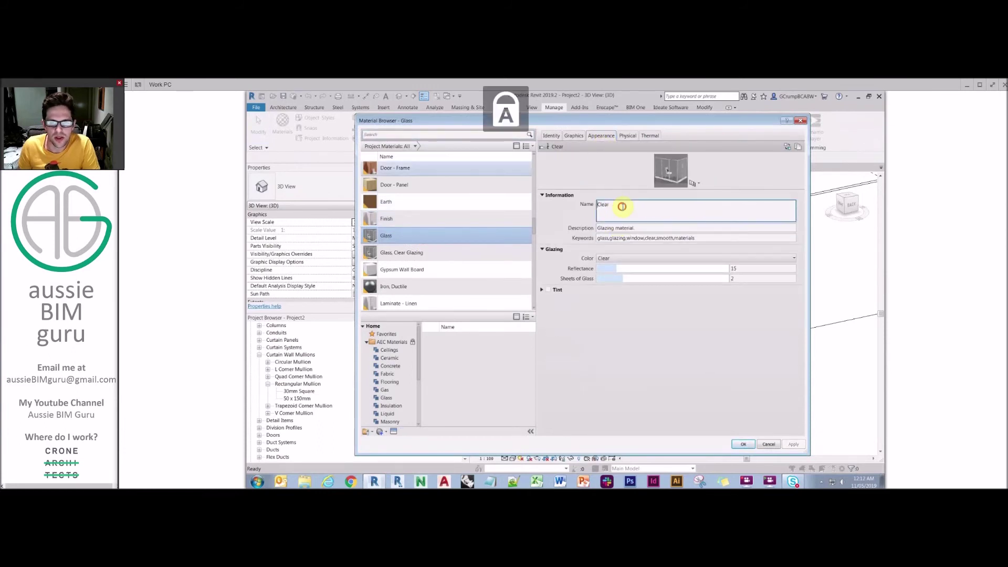
{"action": "double_click", "coordinate": [622, 206]}
{"action": "type", "text": "G"}
{"action": "key", "text": "Caps_Lock"}
{"action": "type", "text": "lass"}
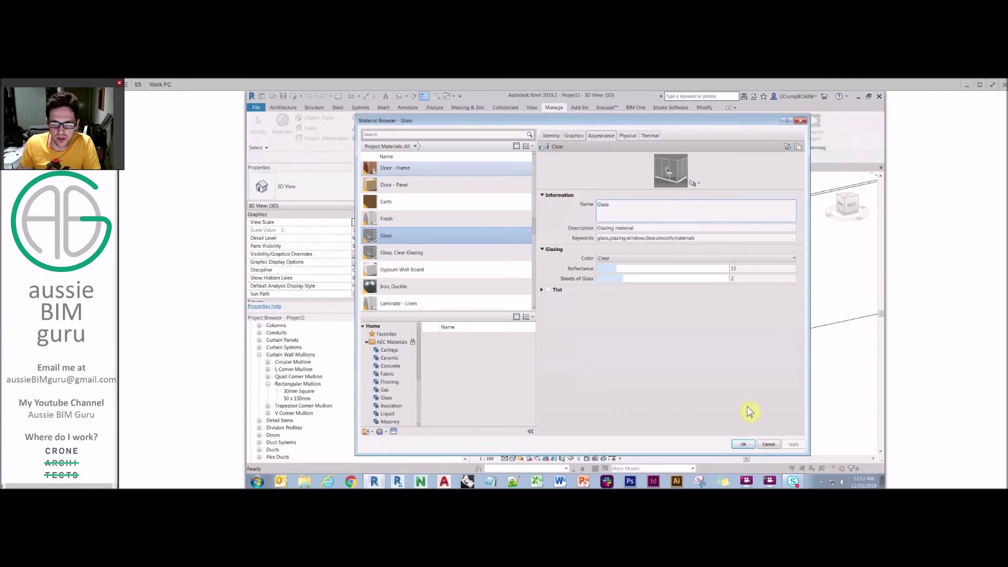
{"action": "left_click", "coordinate": [745, 444]}
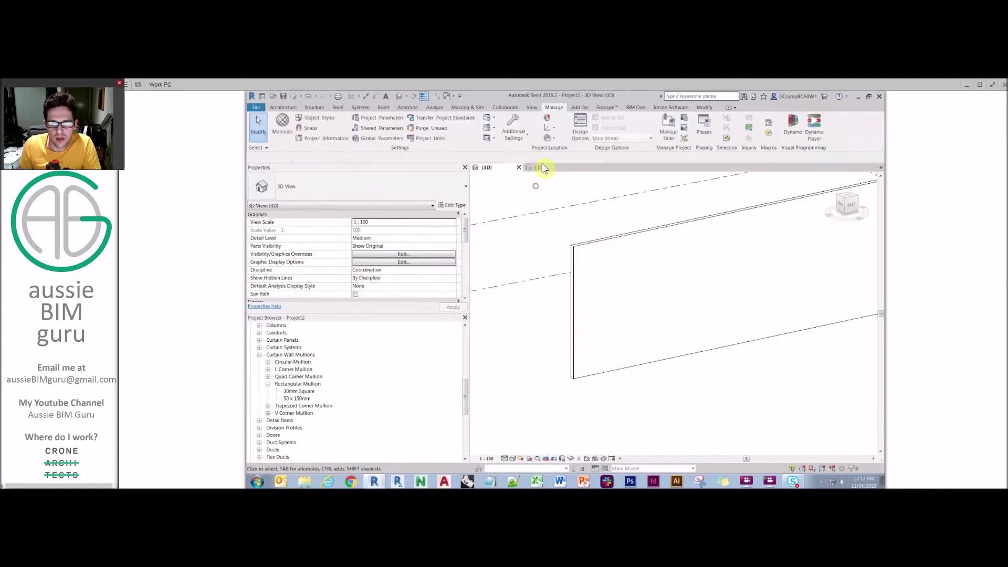
Load the box family into the project and place it below the wall.
{"action": "left_click", "coordinate": [545, 168]}
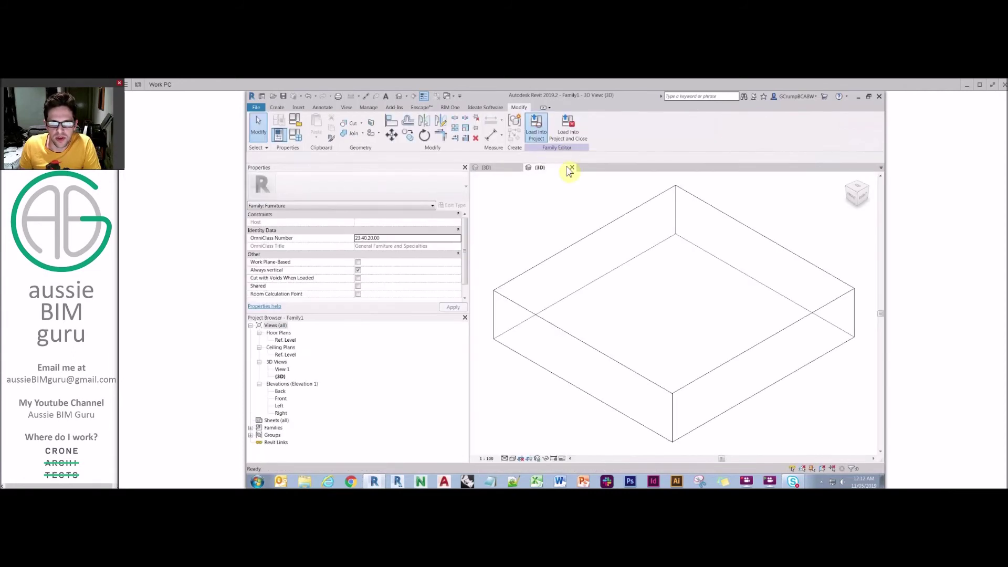
{"action": "left_click", "coordinate": [536, 129]}
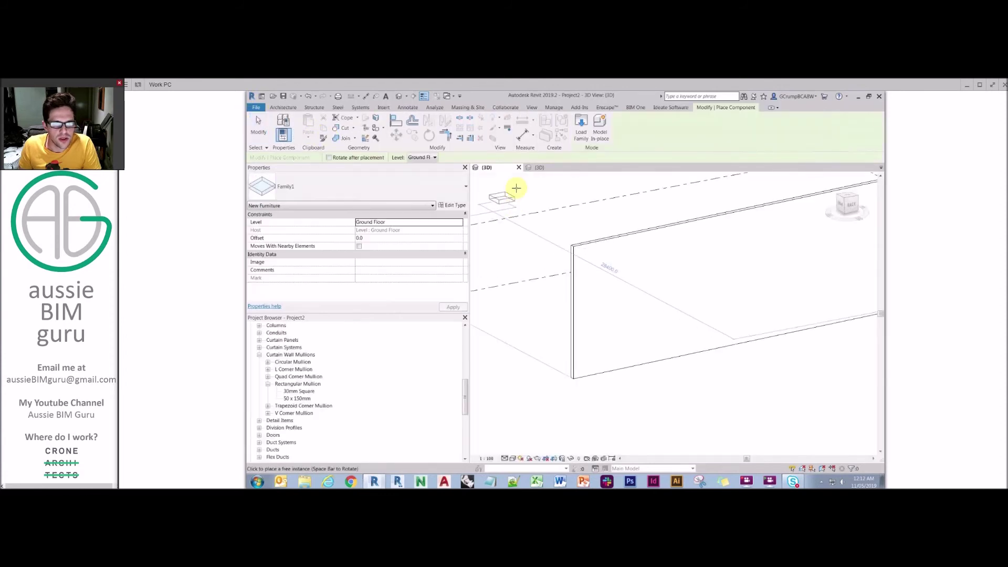
{"action": "left_click", "coordinate": [713, 386]}
{"action": "key", "text": "Escape"}
{"action": "key", "text": "Escape"}
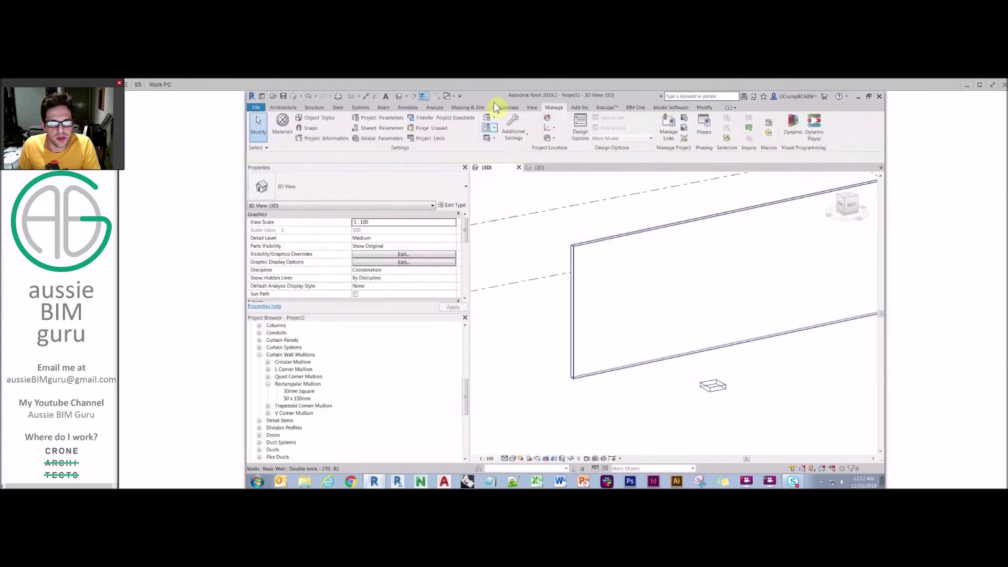
{"action": "left_click", "coordinate": [283, 125]}
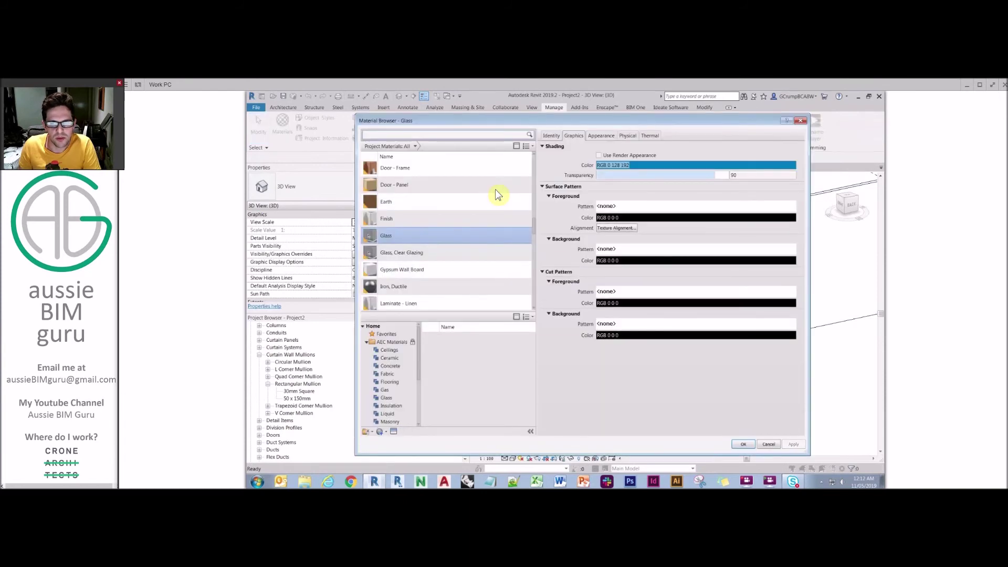
Review the project Glass material's appearance and graphics settings, closing without changes.
{"action": "left_click", "coordinate": [598, 138]}
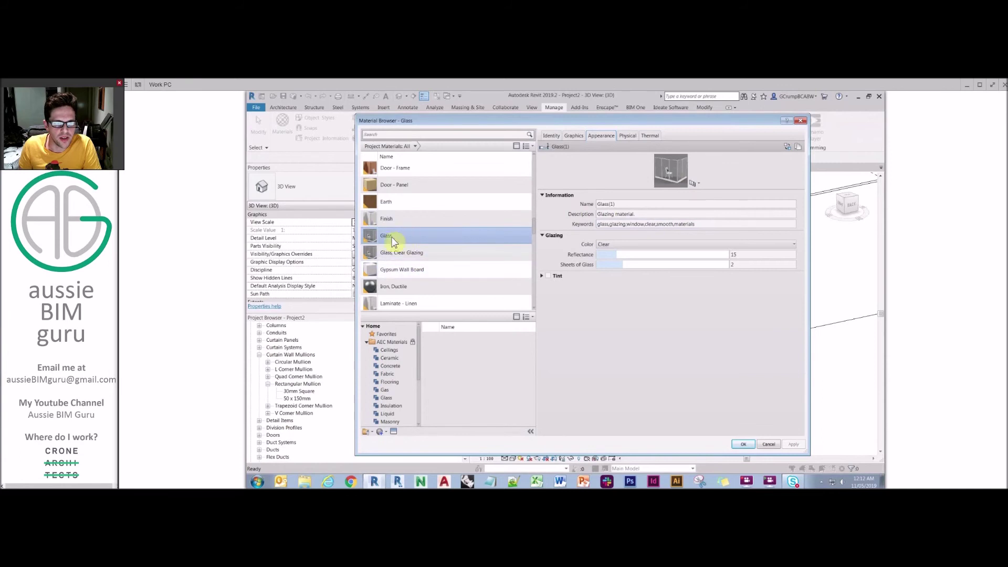
{"action": "left_click", "coordinate": [574, 135]}
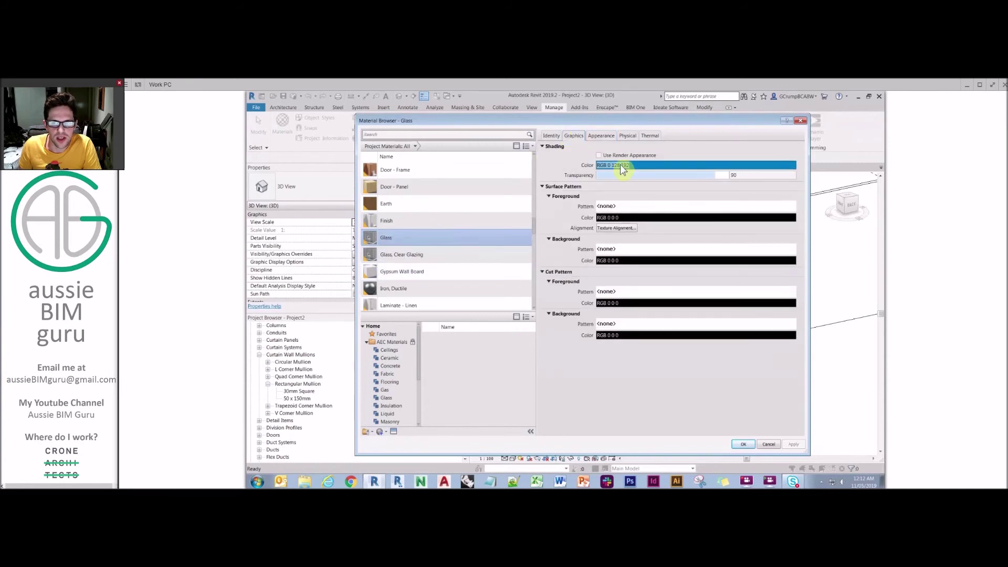
{"action": "left_click", "coordinate": [744, 444]}
Shade the view to confirm the box shows light blue Glass, restore Hidden Line, then switch to the slides.
{"action": "left_click", "coordinate": [714, 386]}
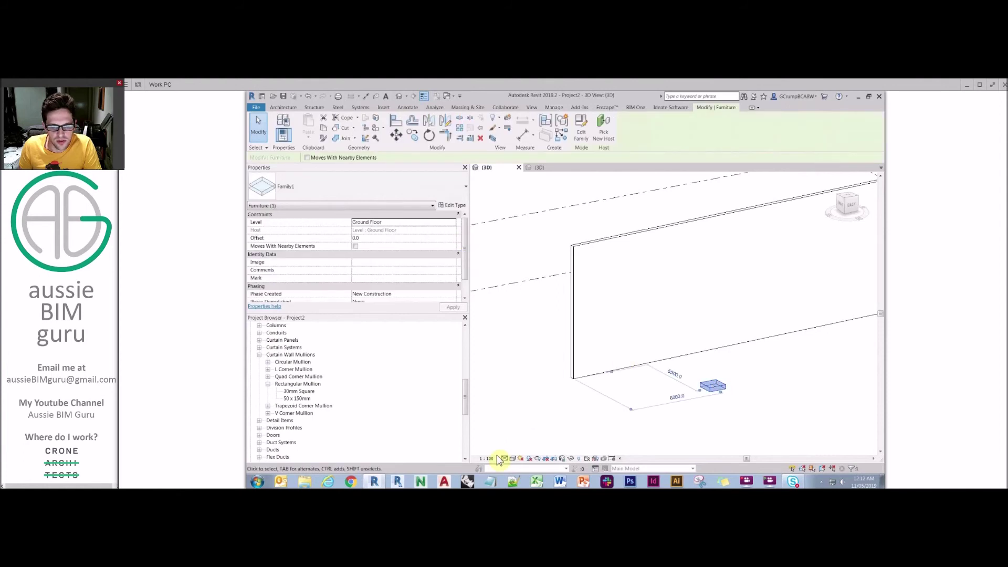
{"action": "left_click", "coordinate": [513, 459]}
{"action": "left_click", "coordinate": [547, 419]}
{"action": "left_click", "coordinate": [731, 394]}
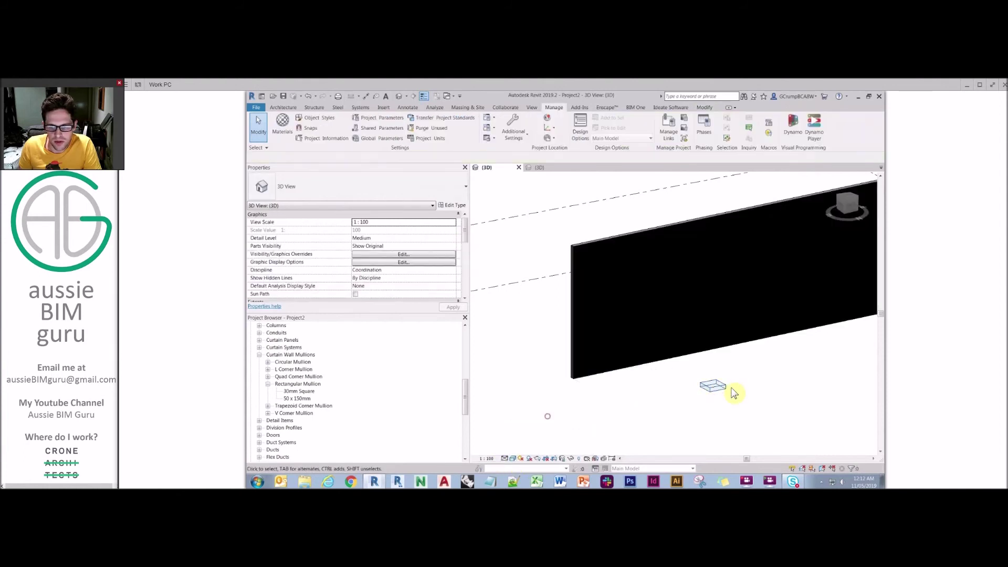
{"action": "scroll", "coordinate": [720, 386], "scroll_direction": "up", "scroll_amount": 5}
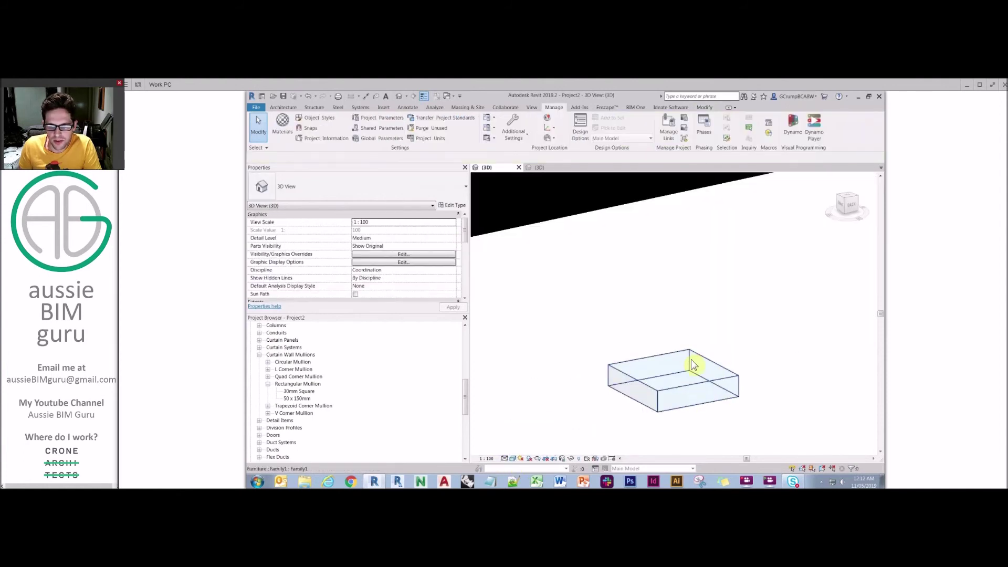
{"action": "scroll", "coordinate": [700, 321], "scroll_direction": "down", "scroll_amount": 6}
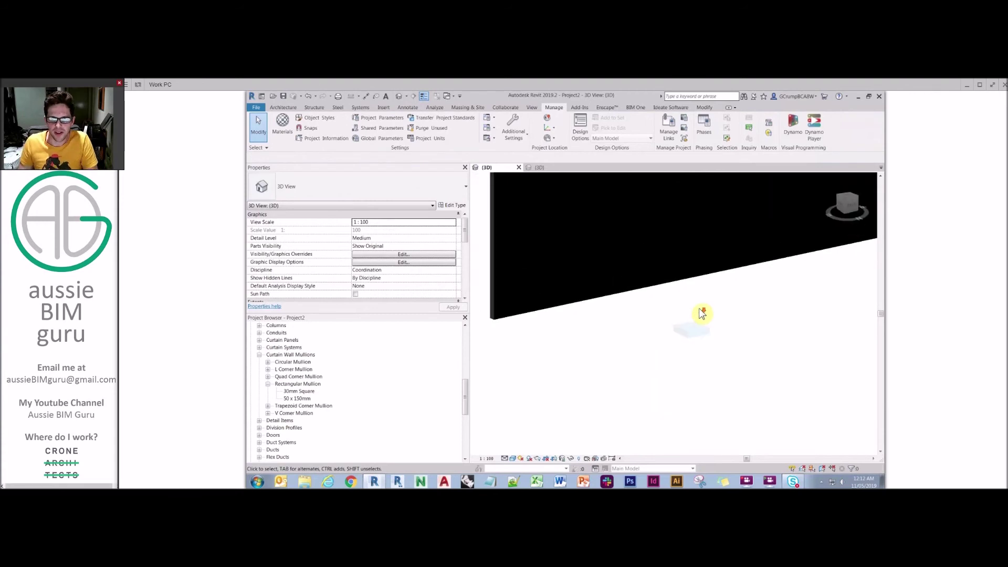
{"action": "middle_click_drag", "start_coordinate": [705, 315], "coordinate": [663, 389], "text": "shift"}
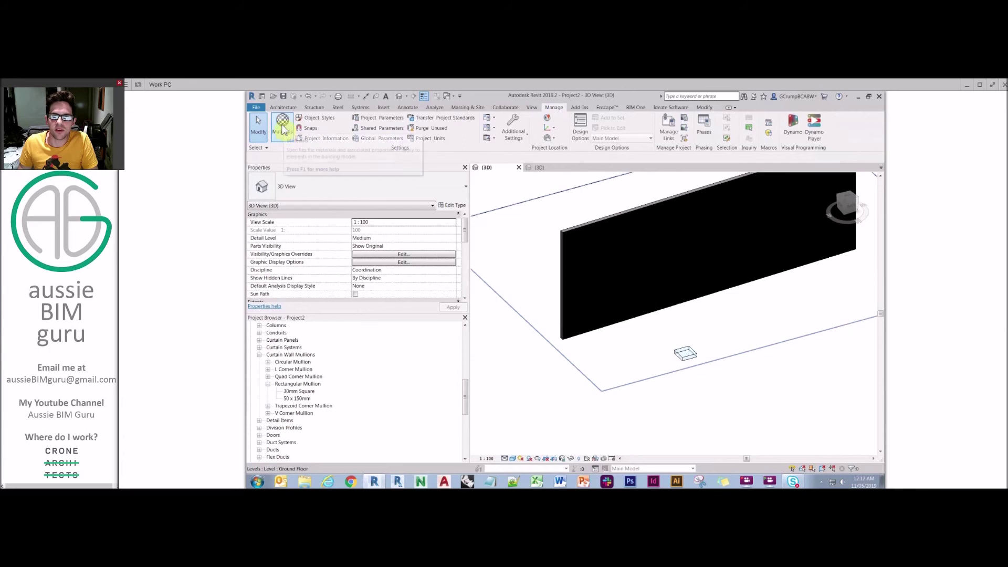
{"action": "left_click", "coordinate": [513, 459]}
{"action": "left_click", "coordinate": [549, 418]}
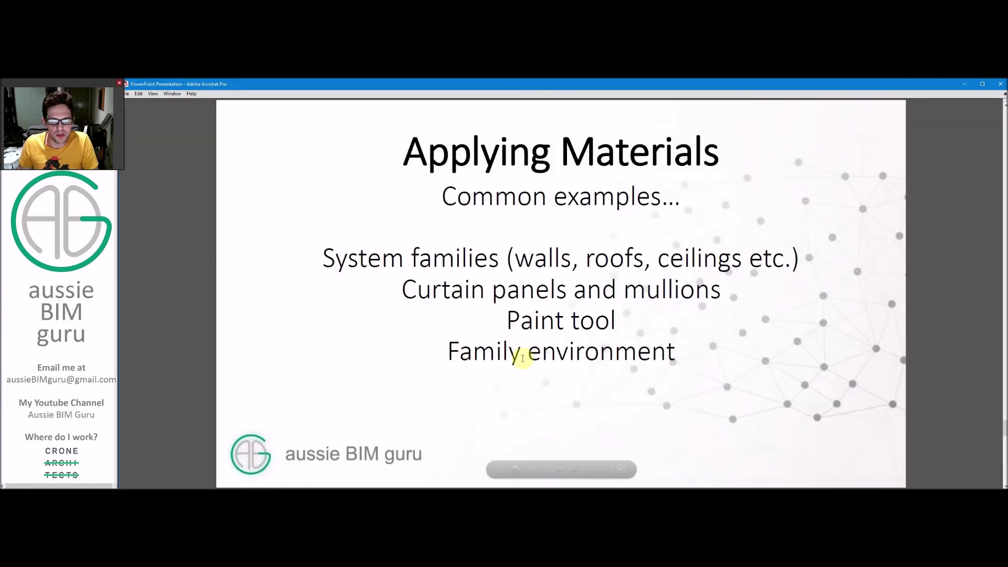
{"action": "left_click", "coordinate": [535, 359]}
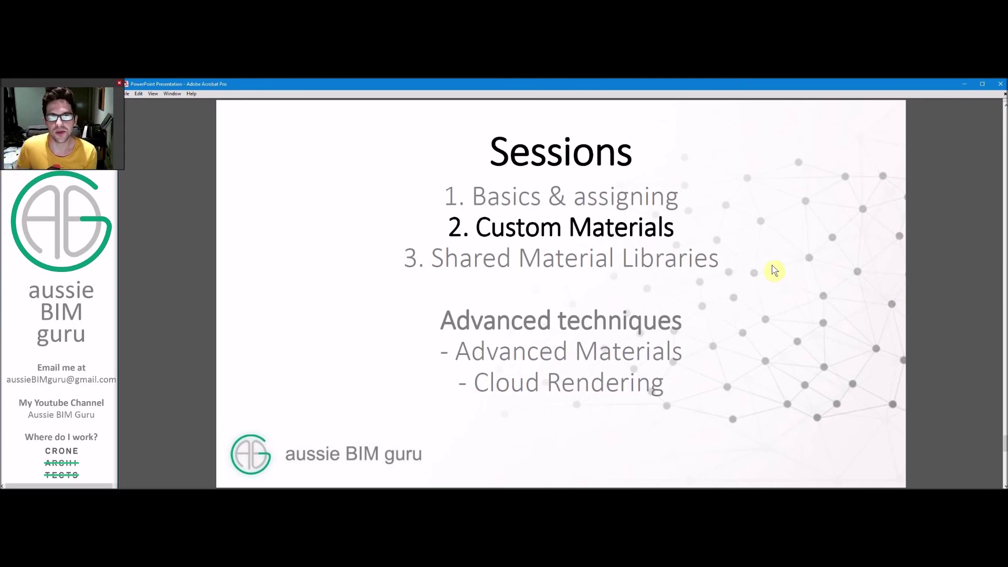
Scroll down to the slide with the AG logo, material sphere and Material Browser image.
{"action": "scroll", "coordinate": [772, 270], "scroll_direction": "down", "scroll_amount": 1}
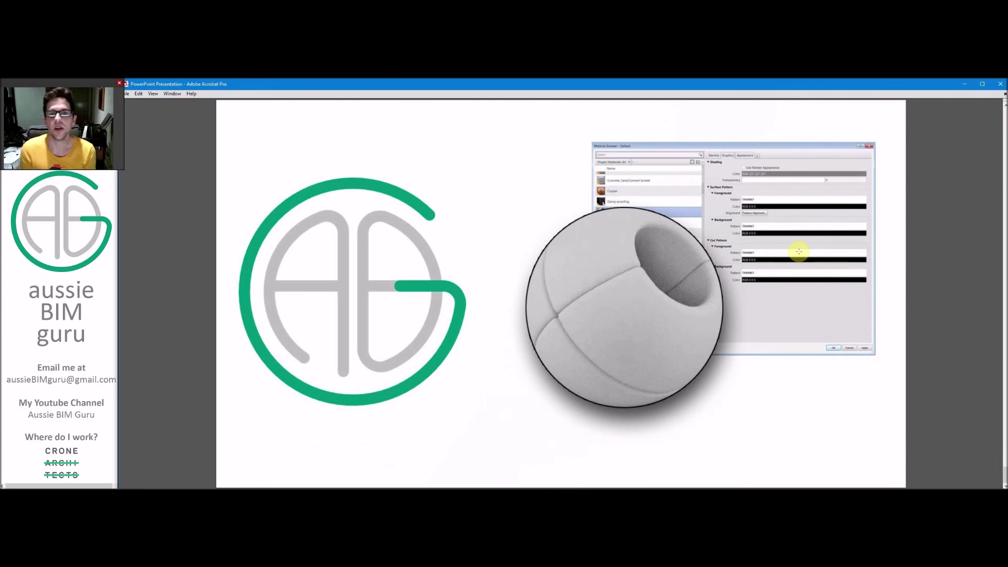